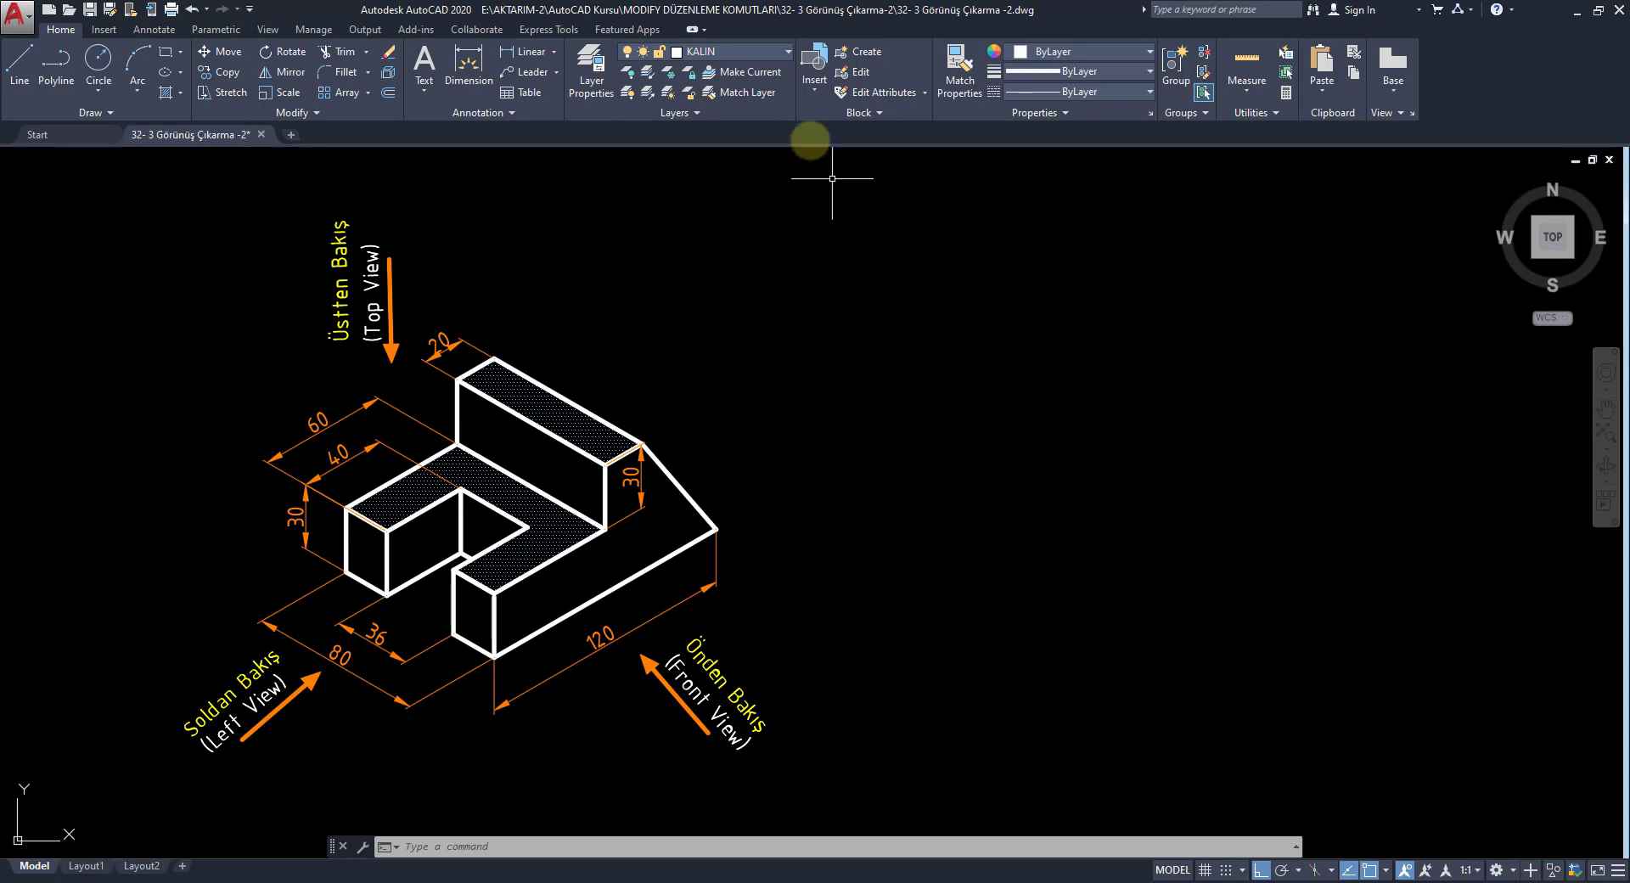
- Make İNCE the current layer and draw a thin horizontal line right of the part
left_click(749, 49)
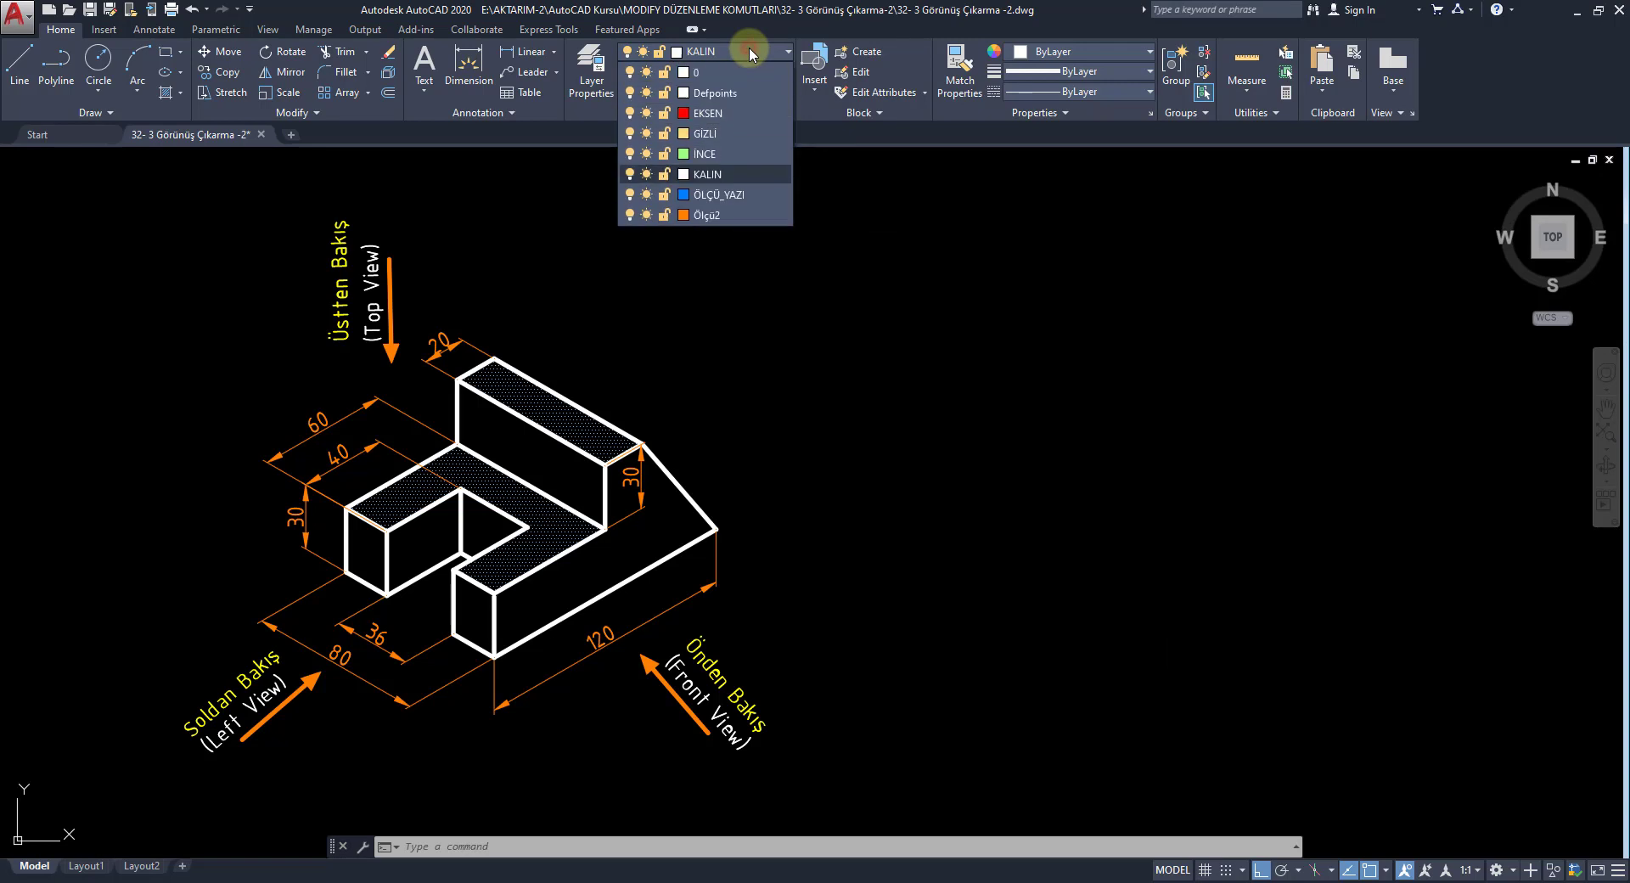
left_click(717, 153)
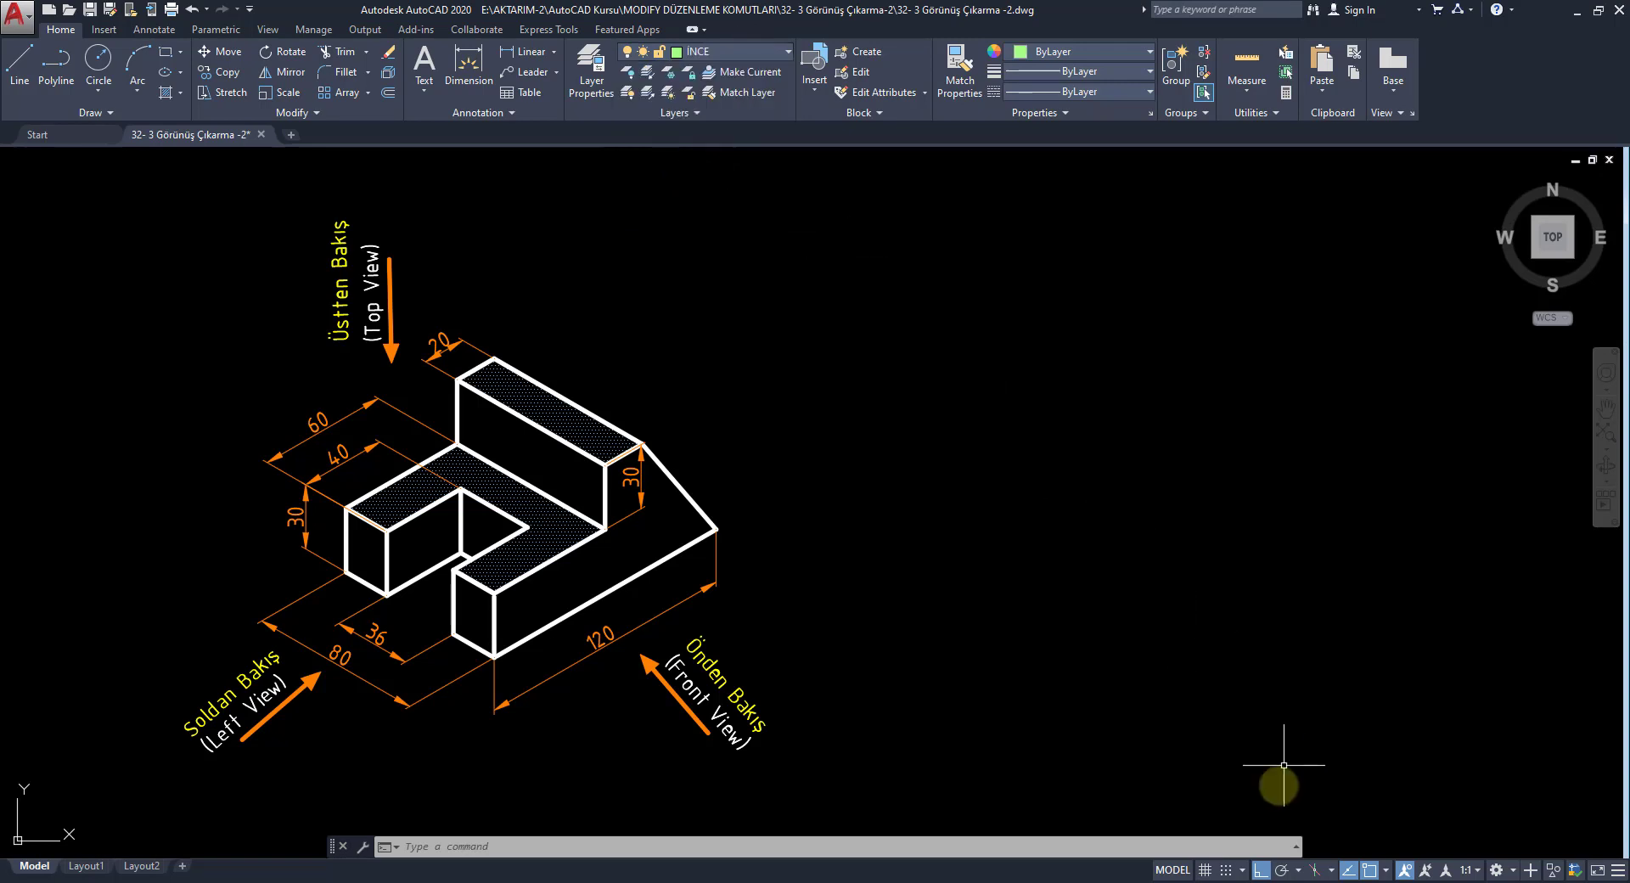
left_click(17, 75)
left_click(1190, 513)
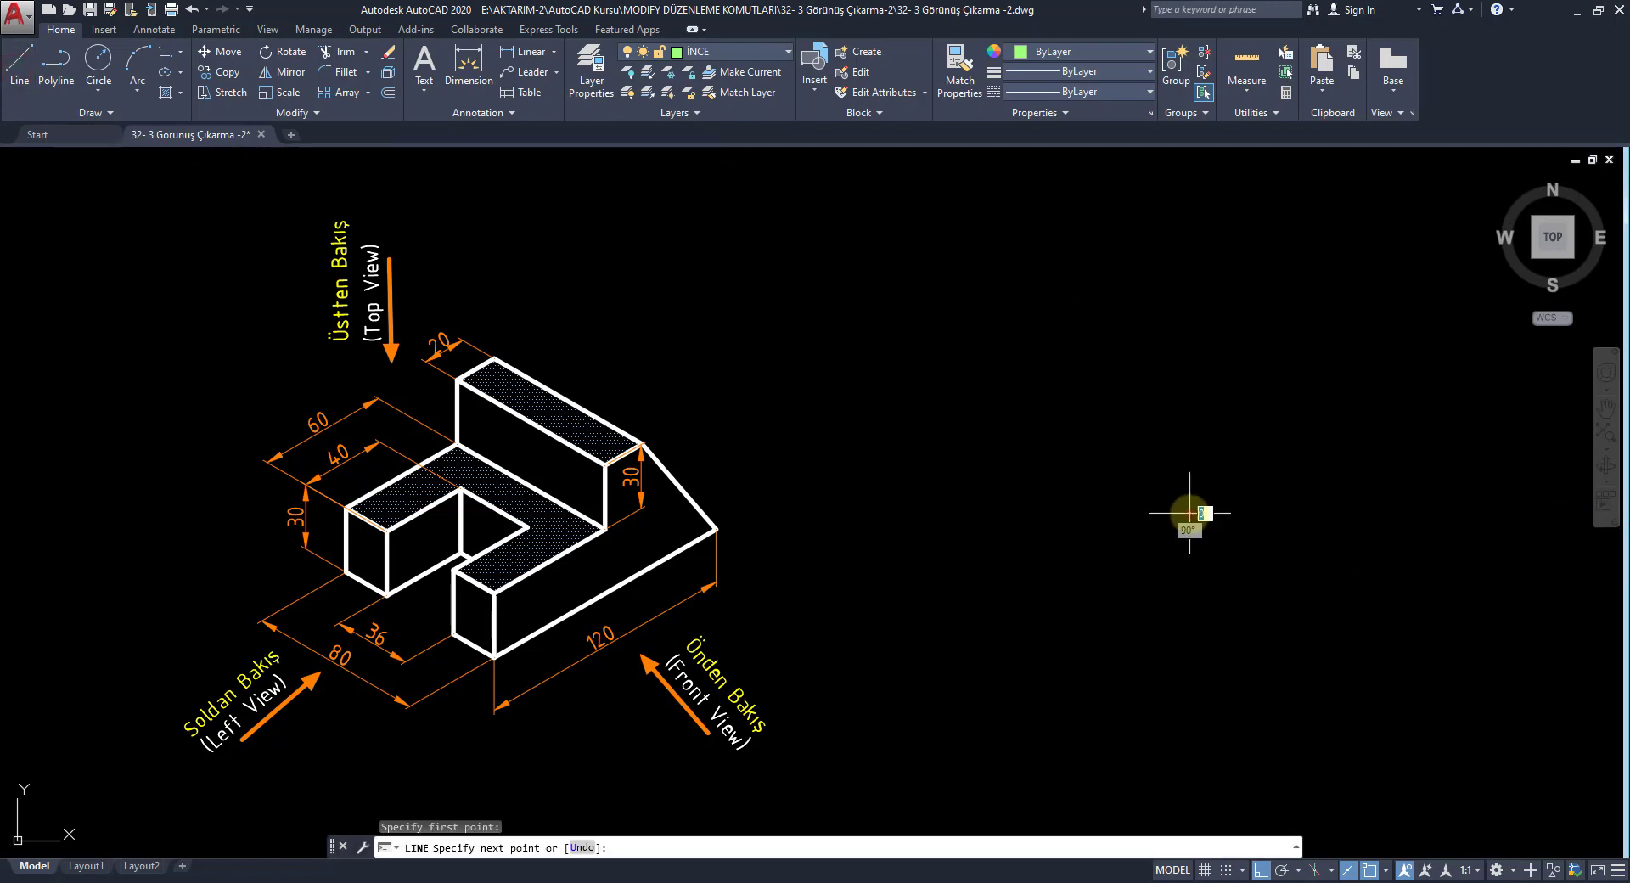
left_click(1299, 514)
right_click(1281, 502)
left_click(1319, 530)
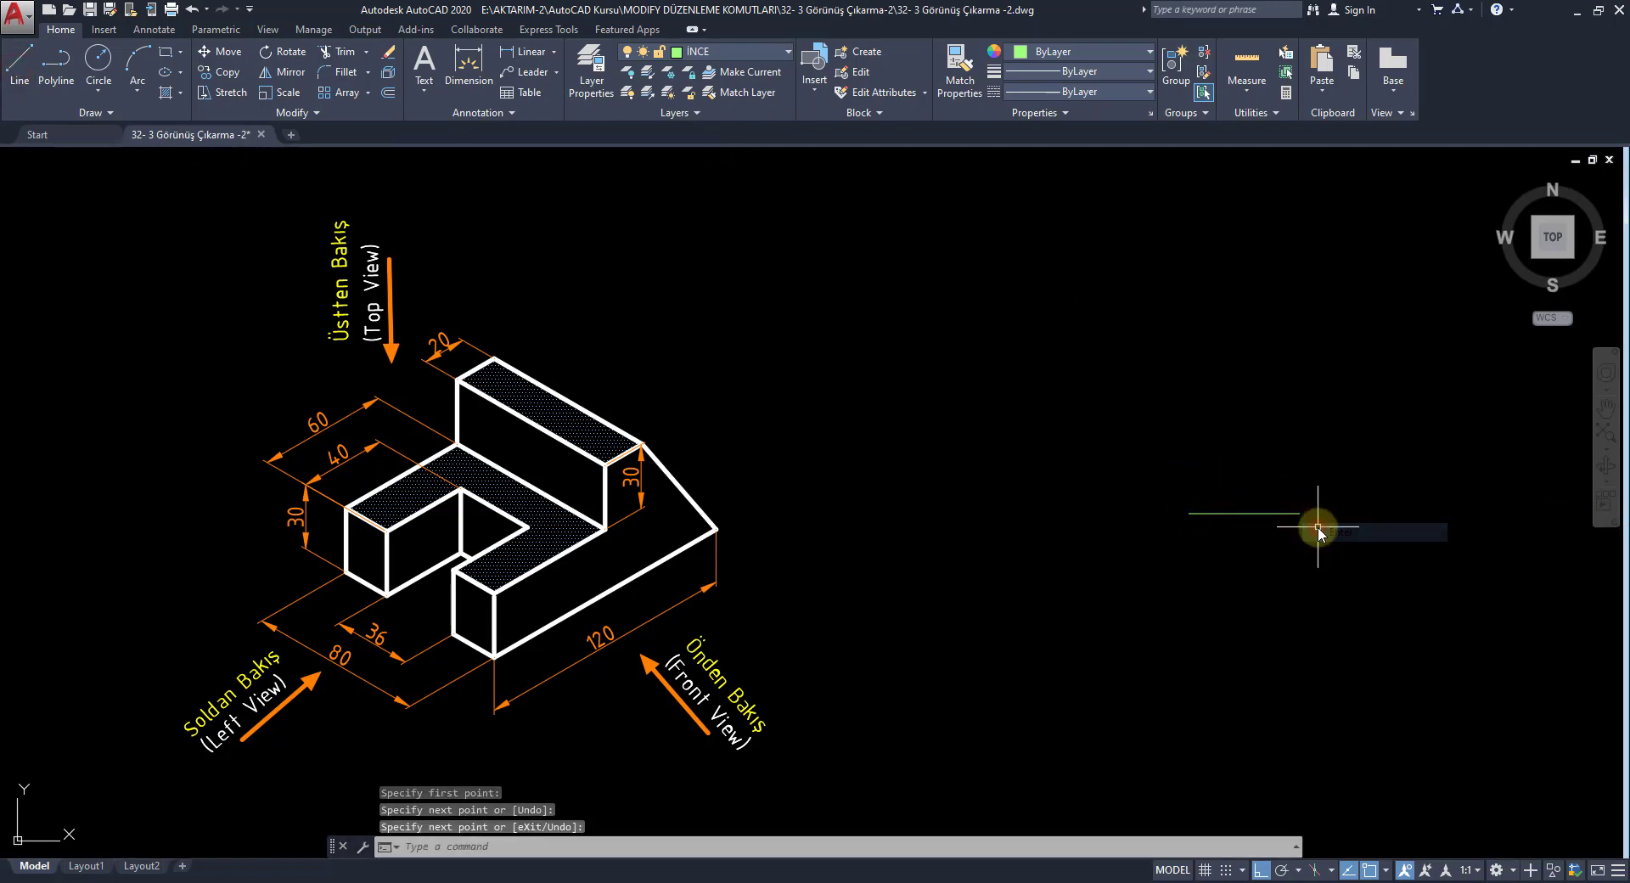
- Draw a thin vertical line crossing the horizontal one
key("Return")
left_click(1246, 465)
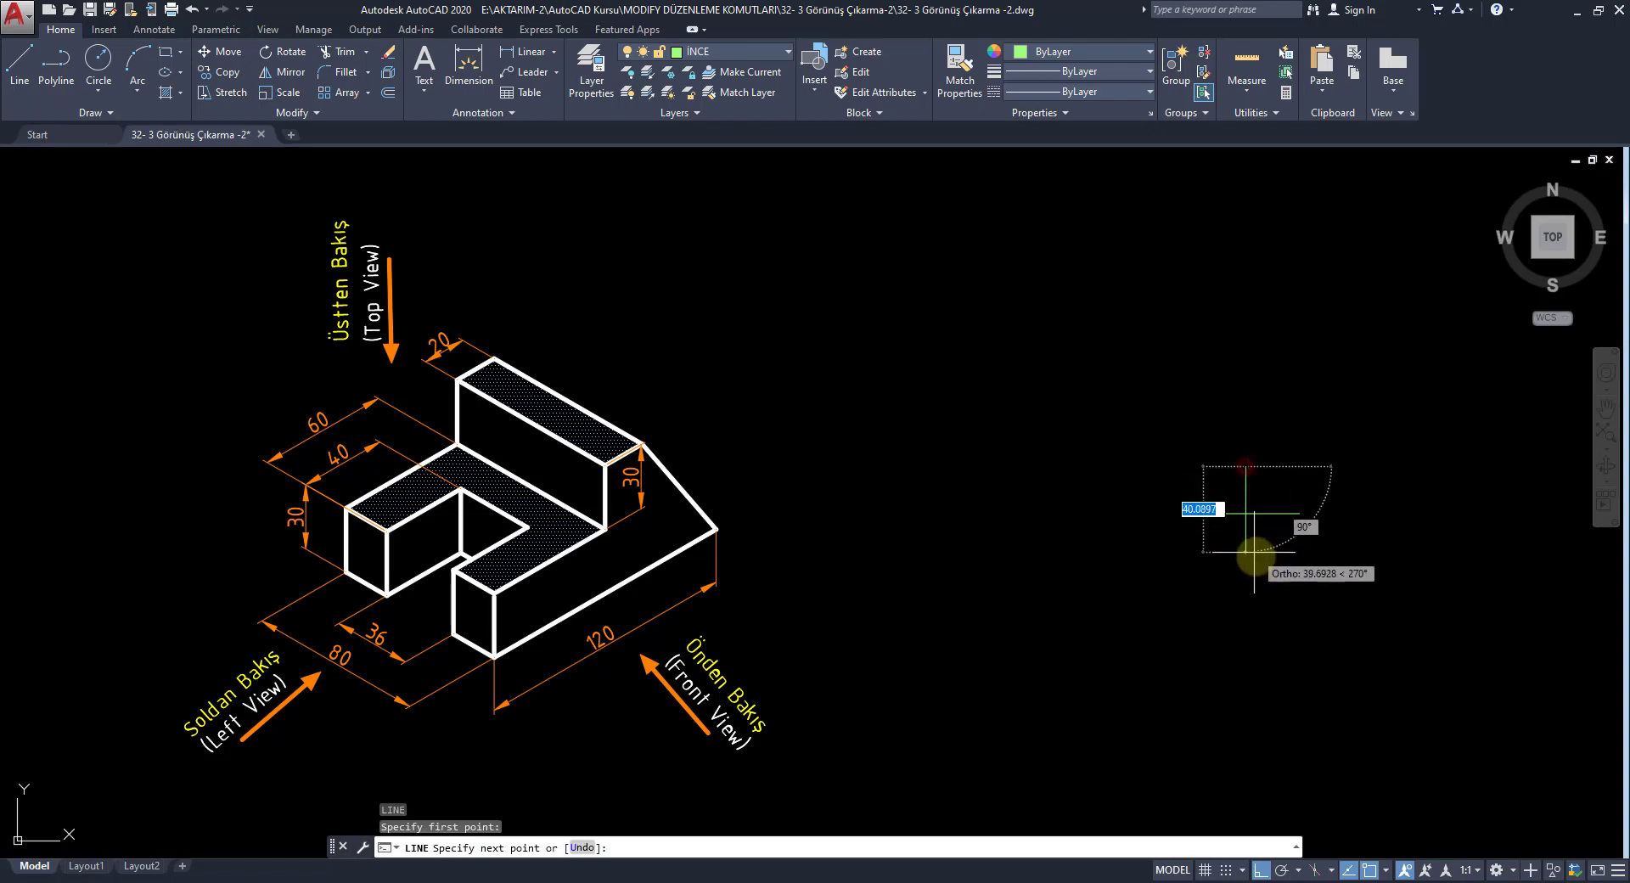
left_click(1255, 576)
key("Return")
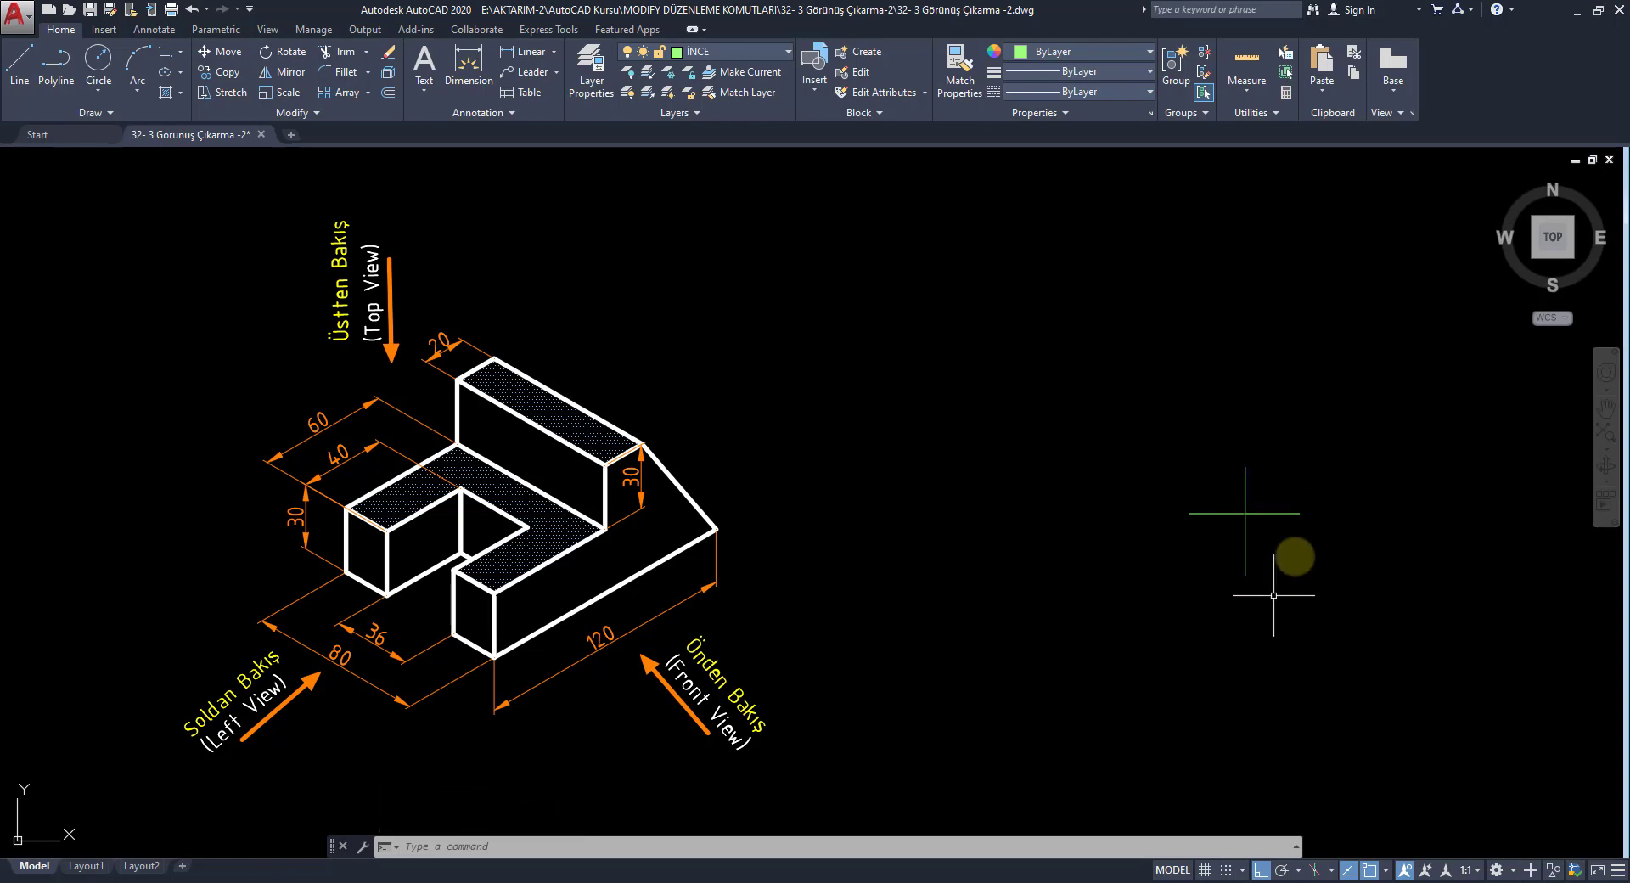
- Offset the vertical line 15 units left and right and the horizontal line 15 units below
left_click(387, 95)
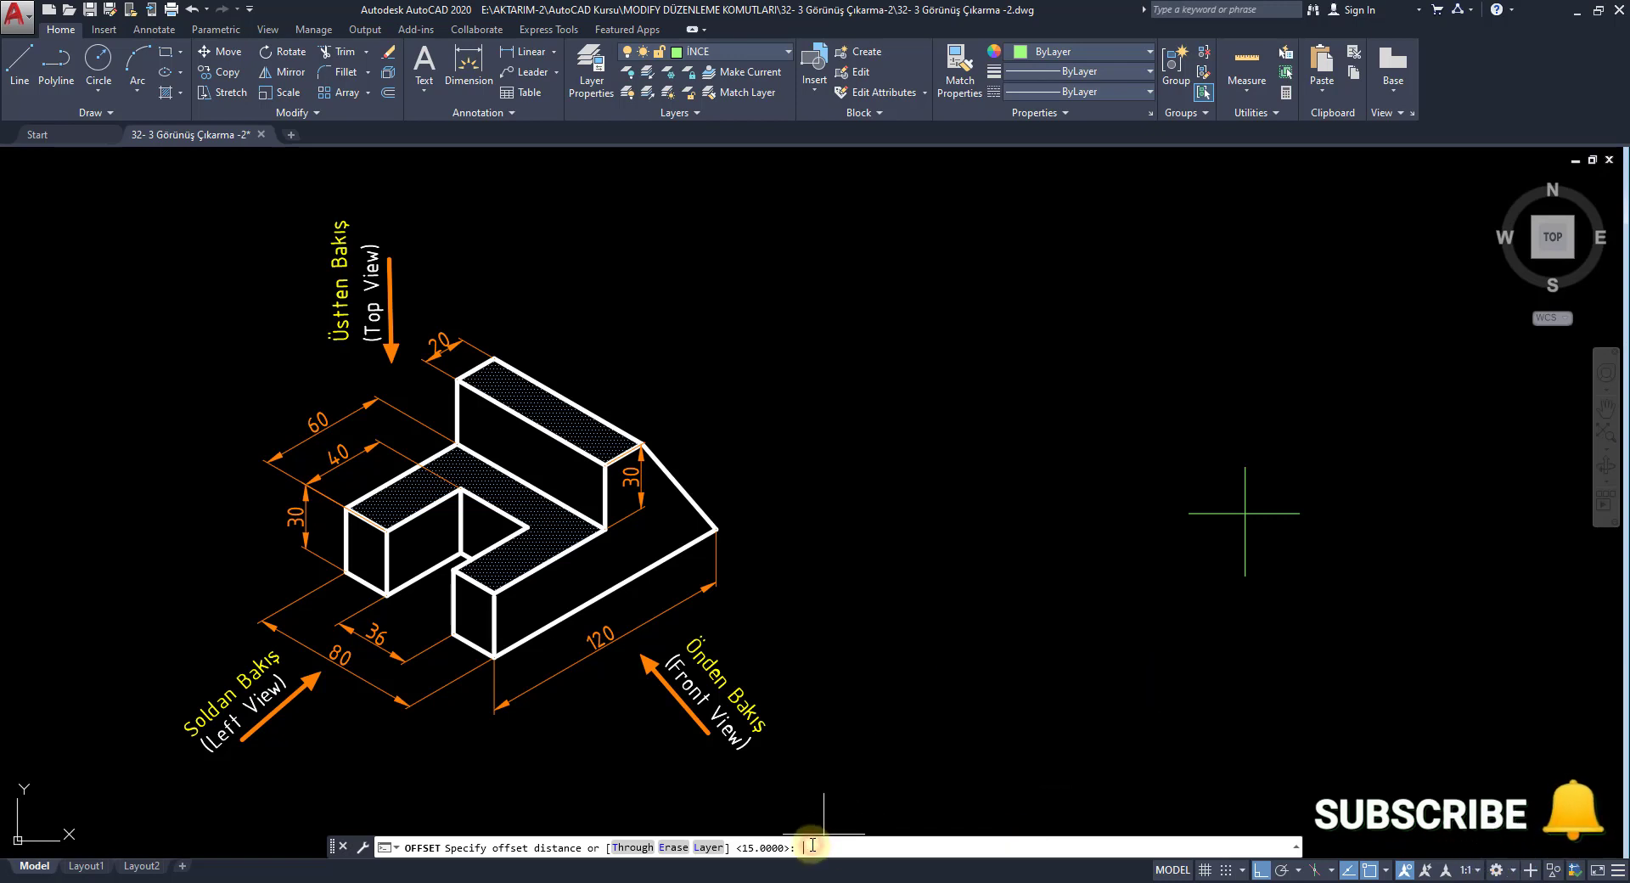
key("Return")
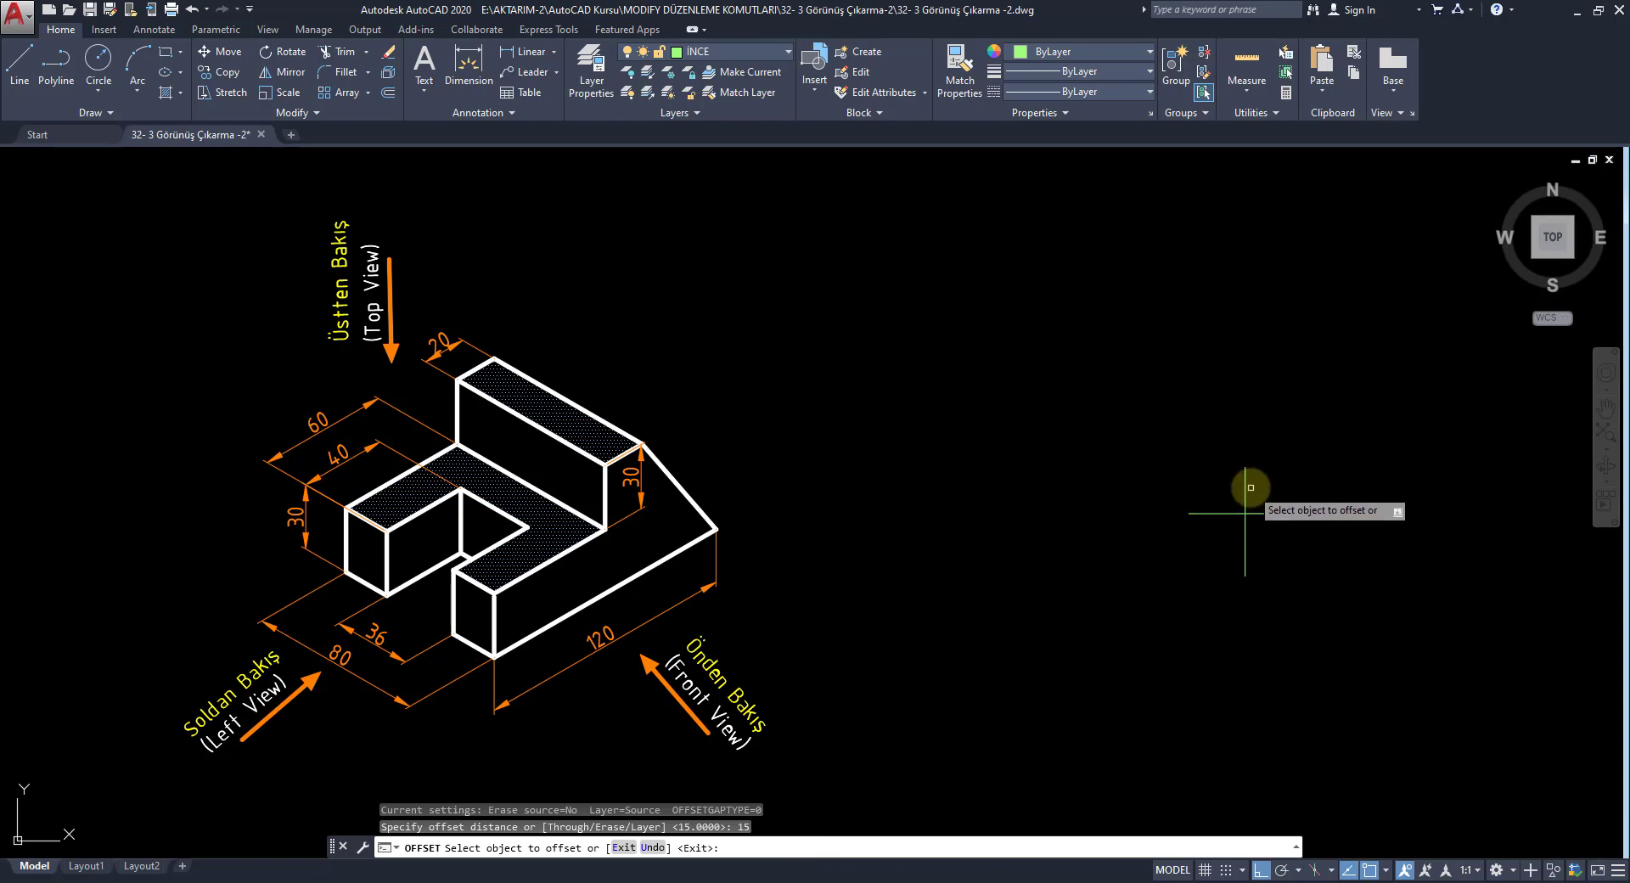
left_click(1247, 485)
left_click(1185, 472)
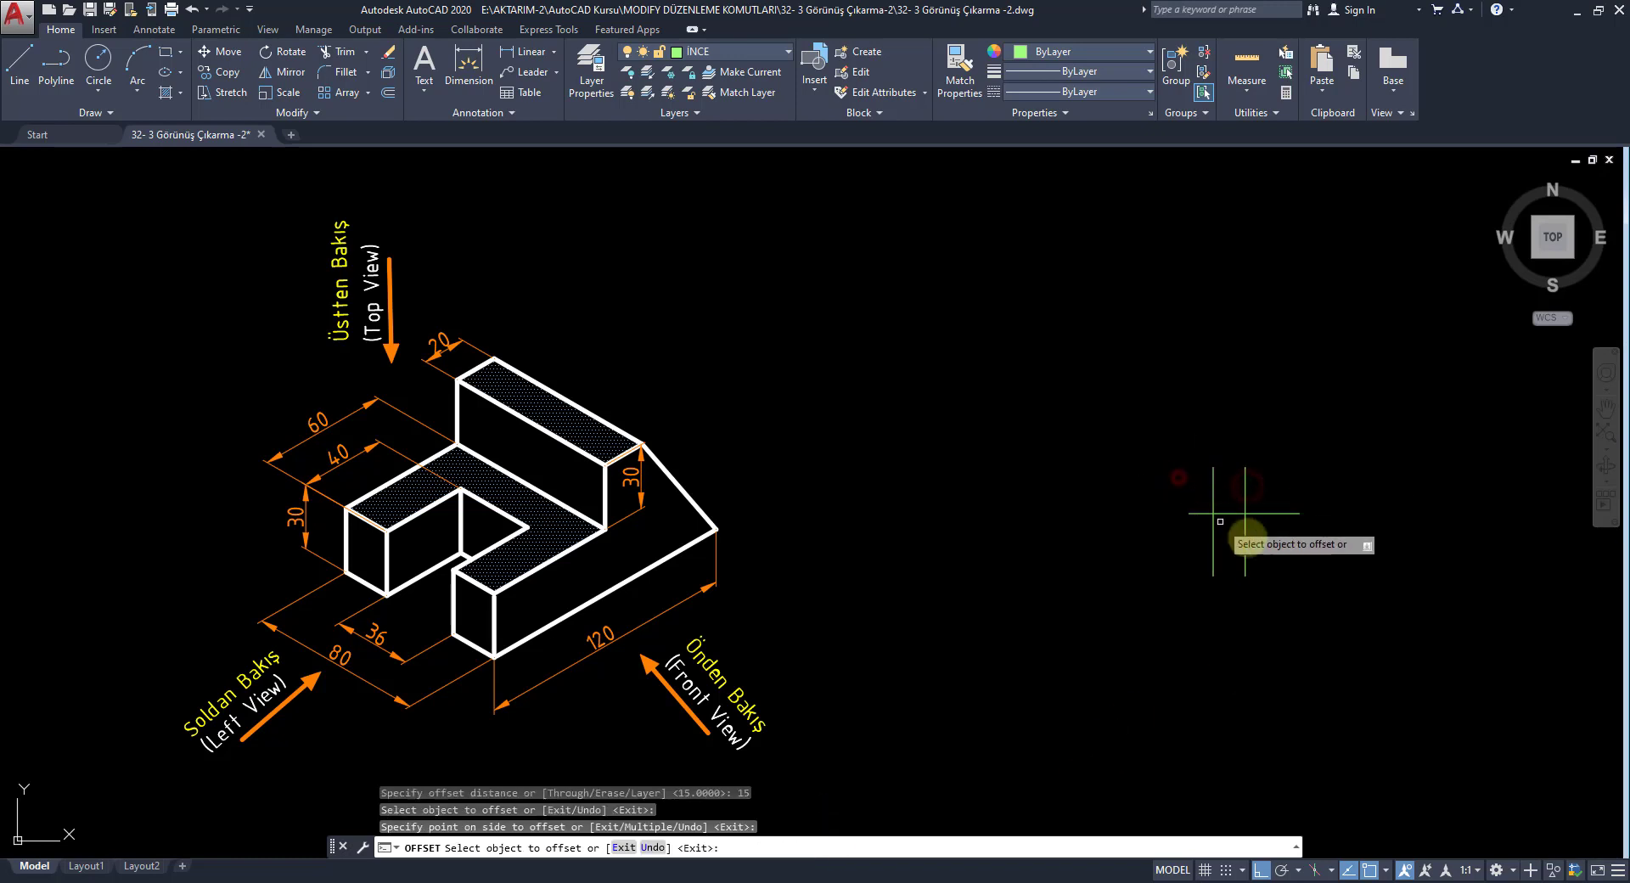
left_click(1247, 492)
left_click(1299, 482)
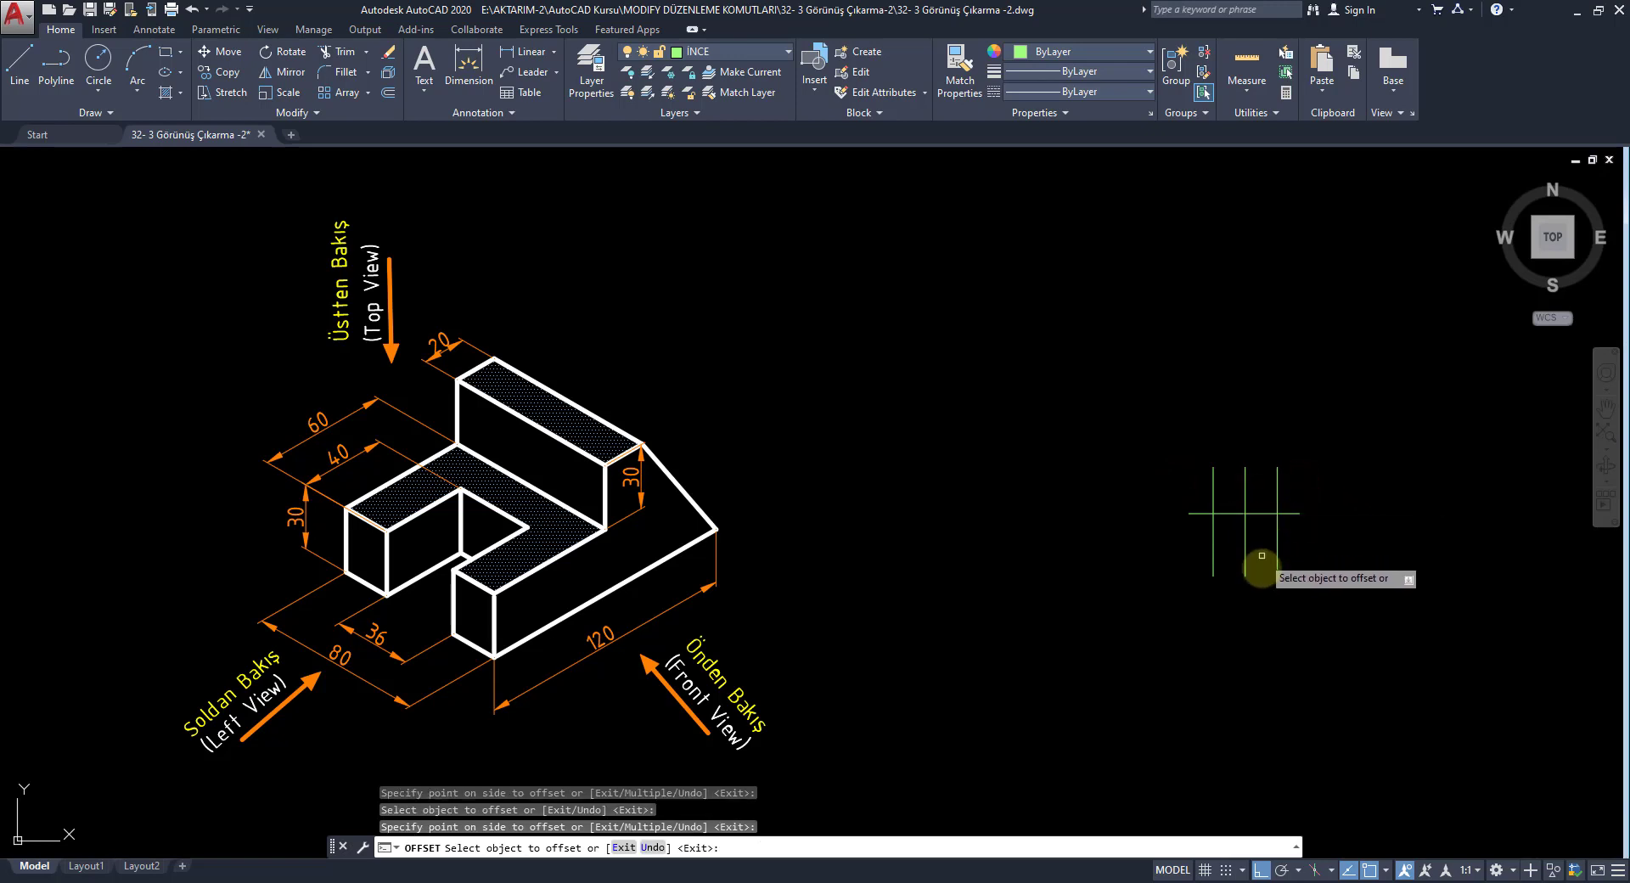
left_click(1271, 513)
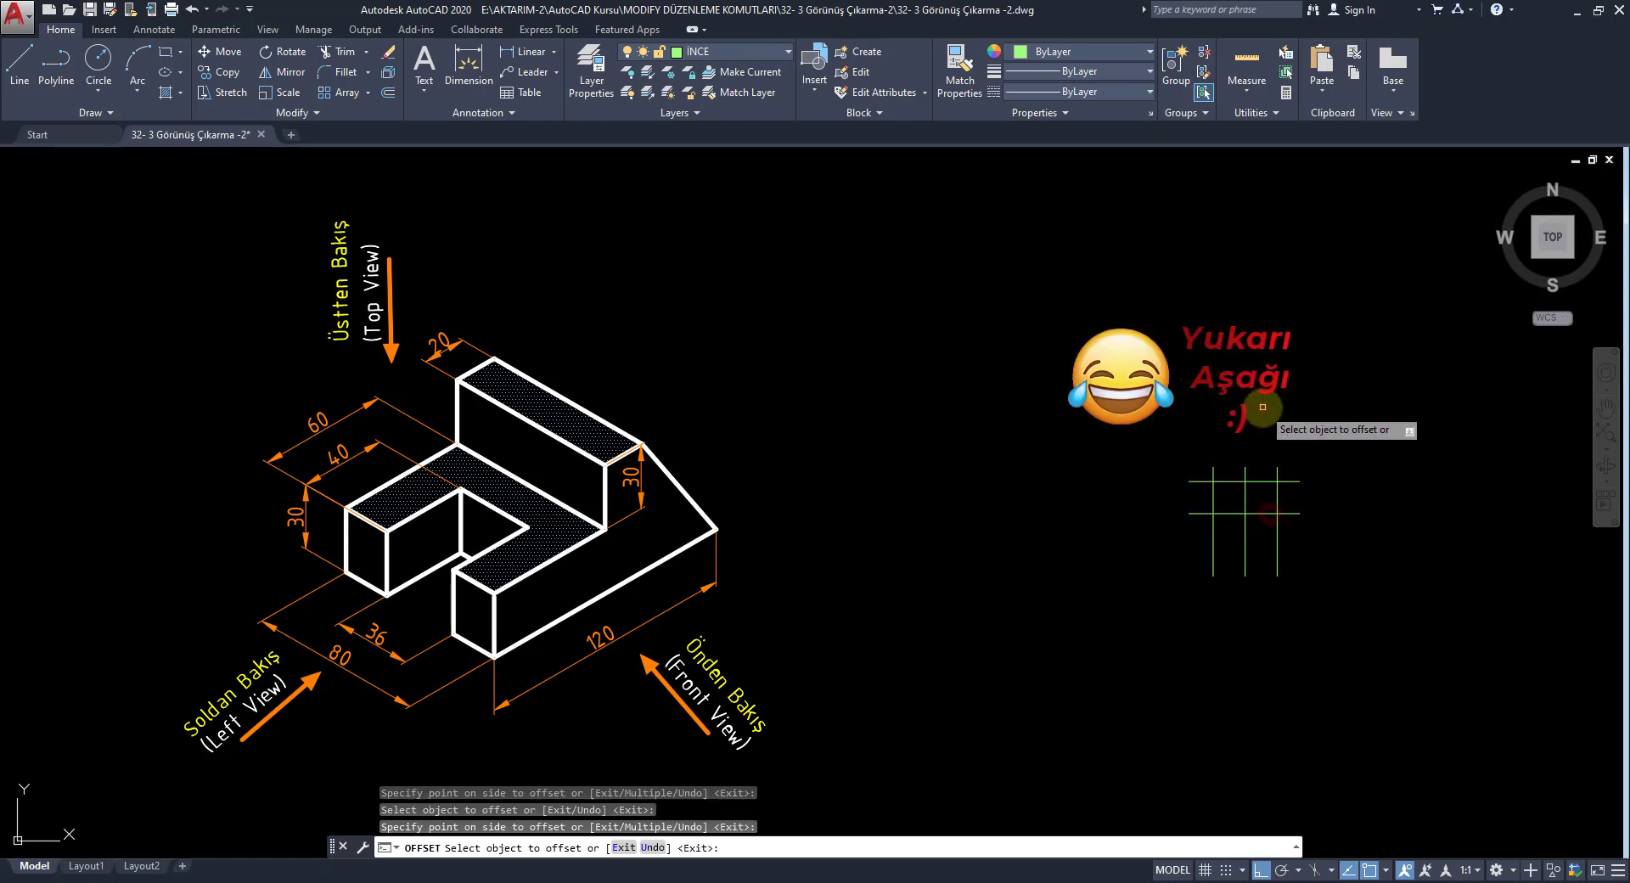
left_click(1257, 590)
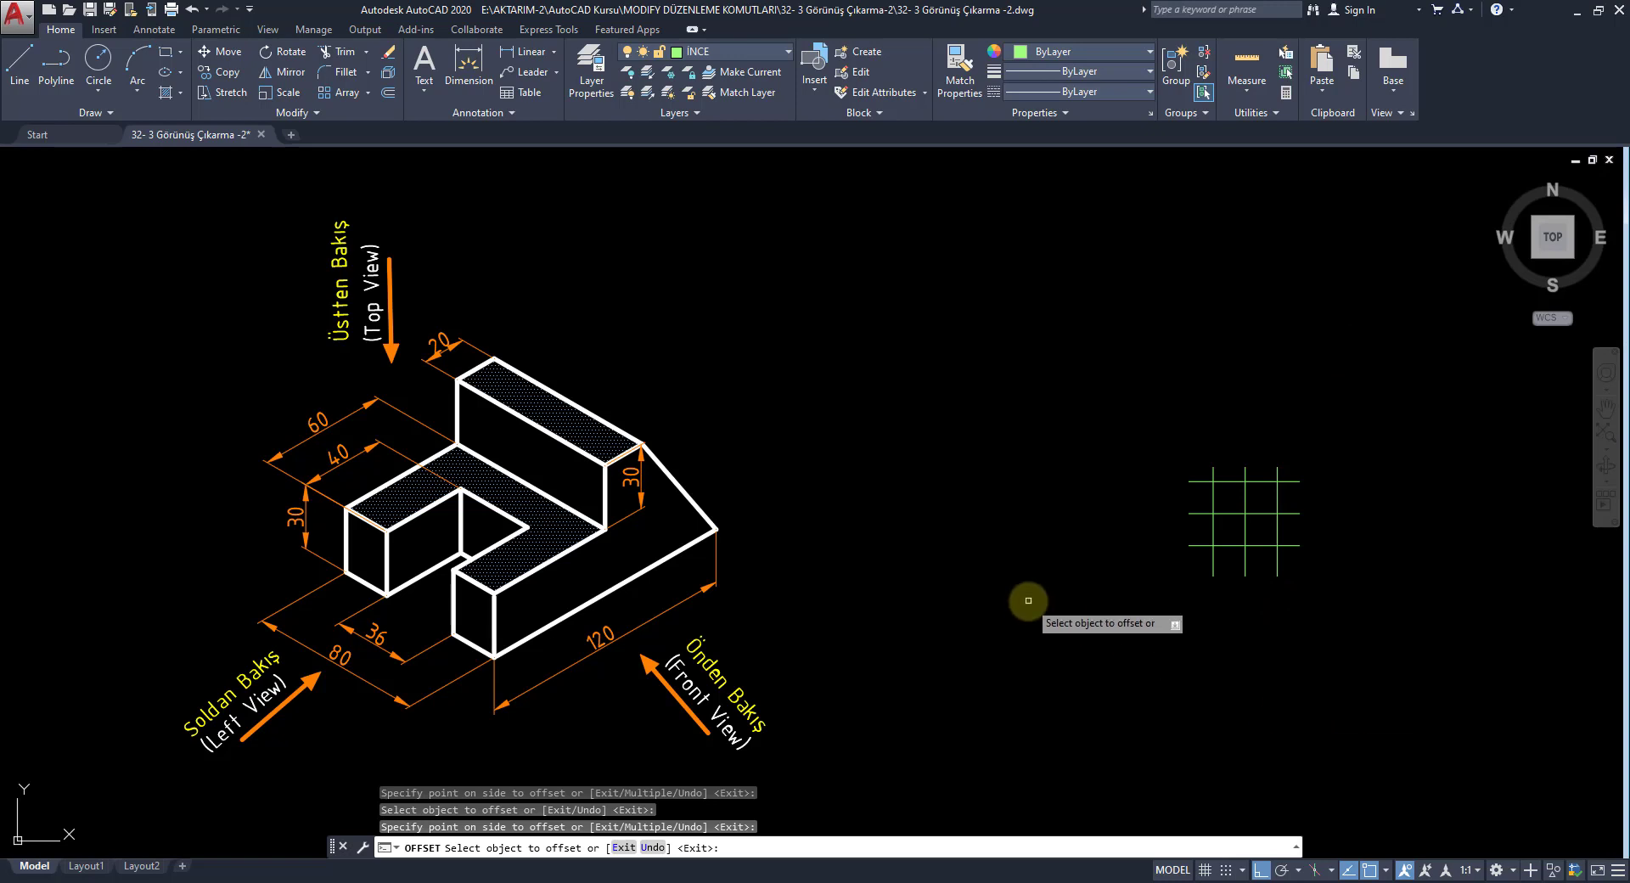
key("Return")
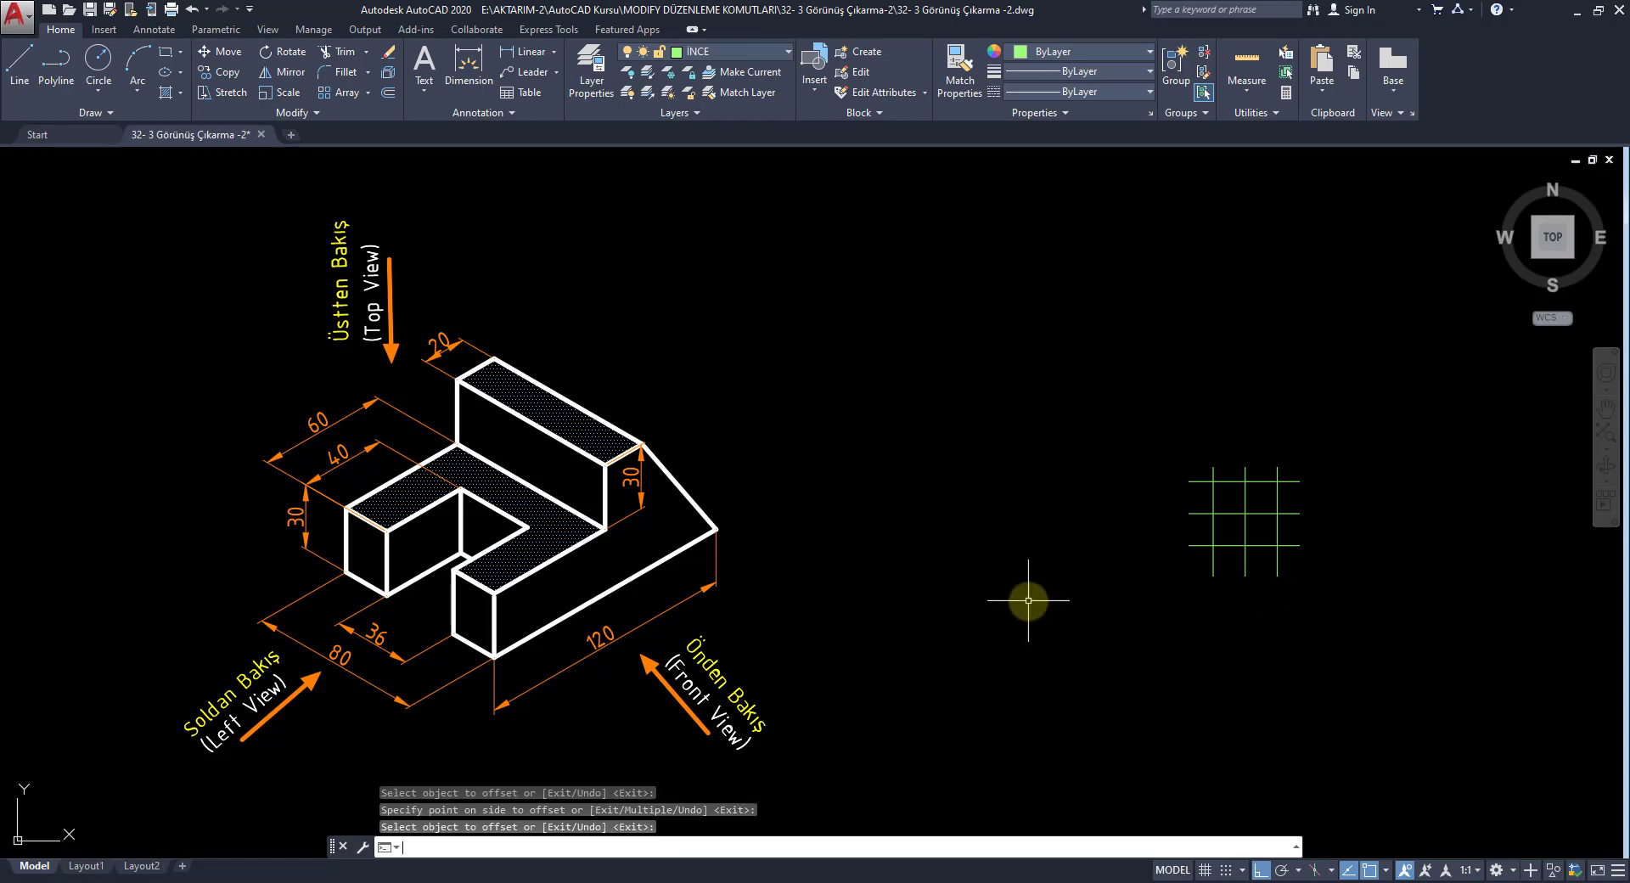
- Trim the top grid segments between the left and right vertical lines with TR
type("tr")
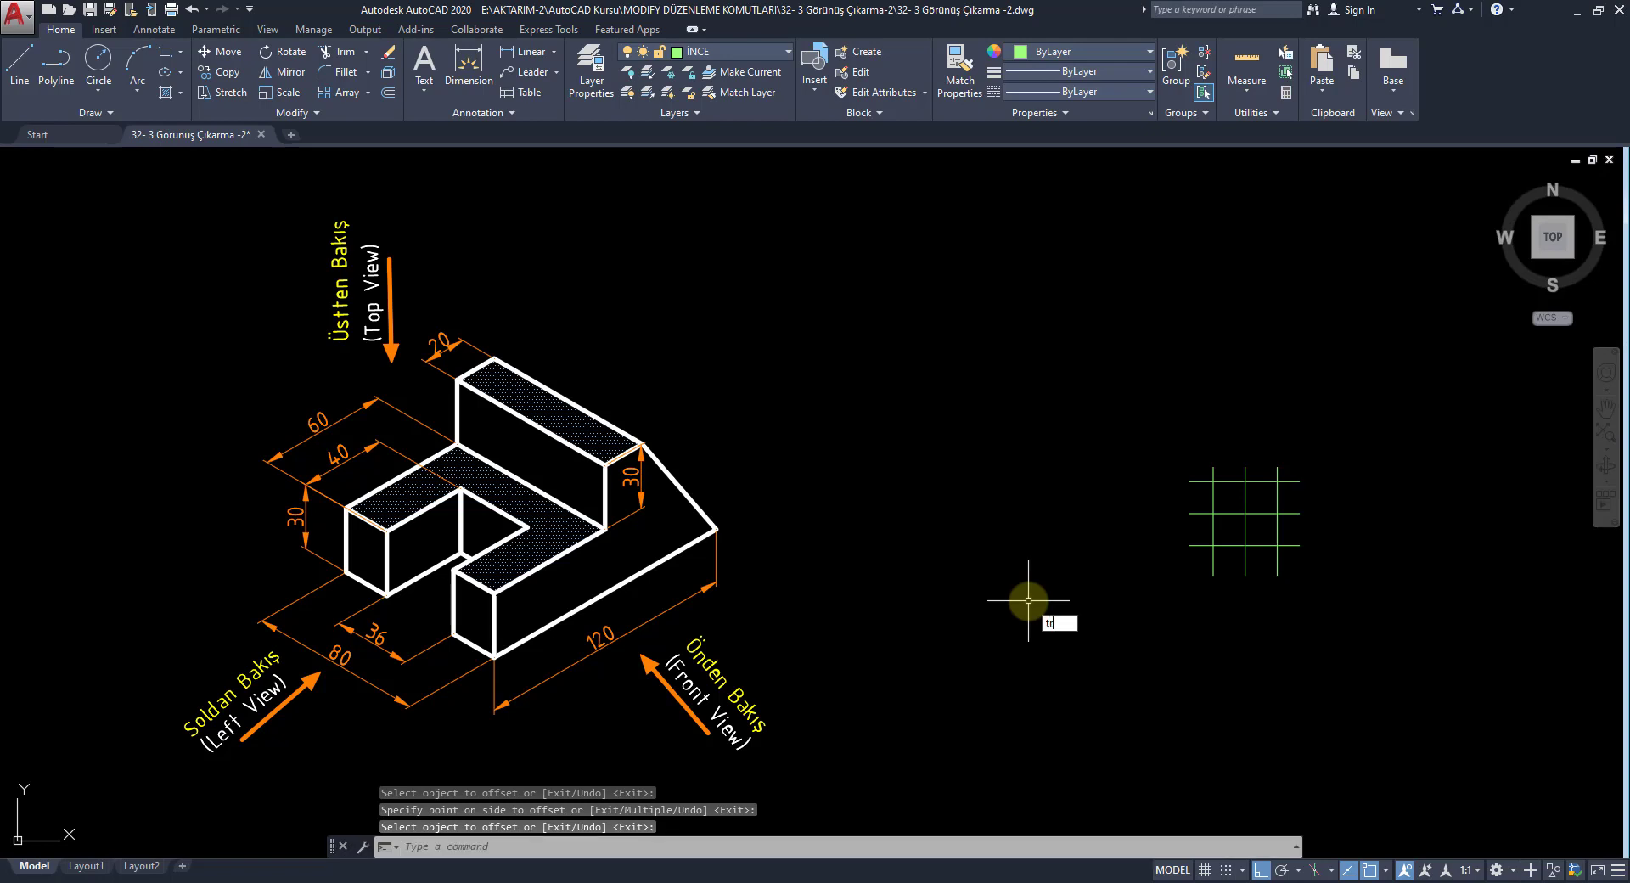
key("Return")
key("Return")
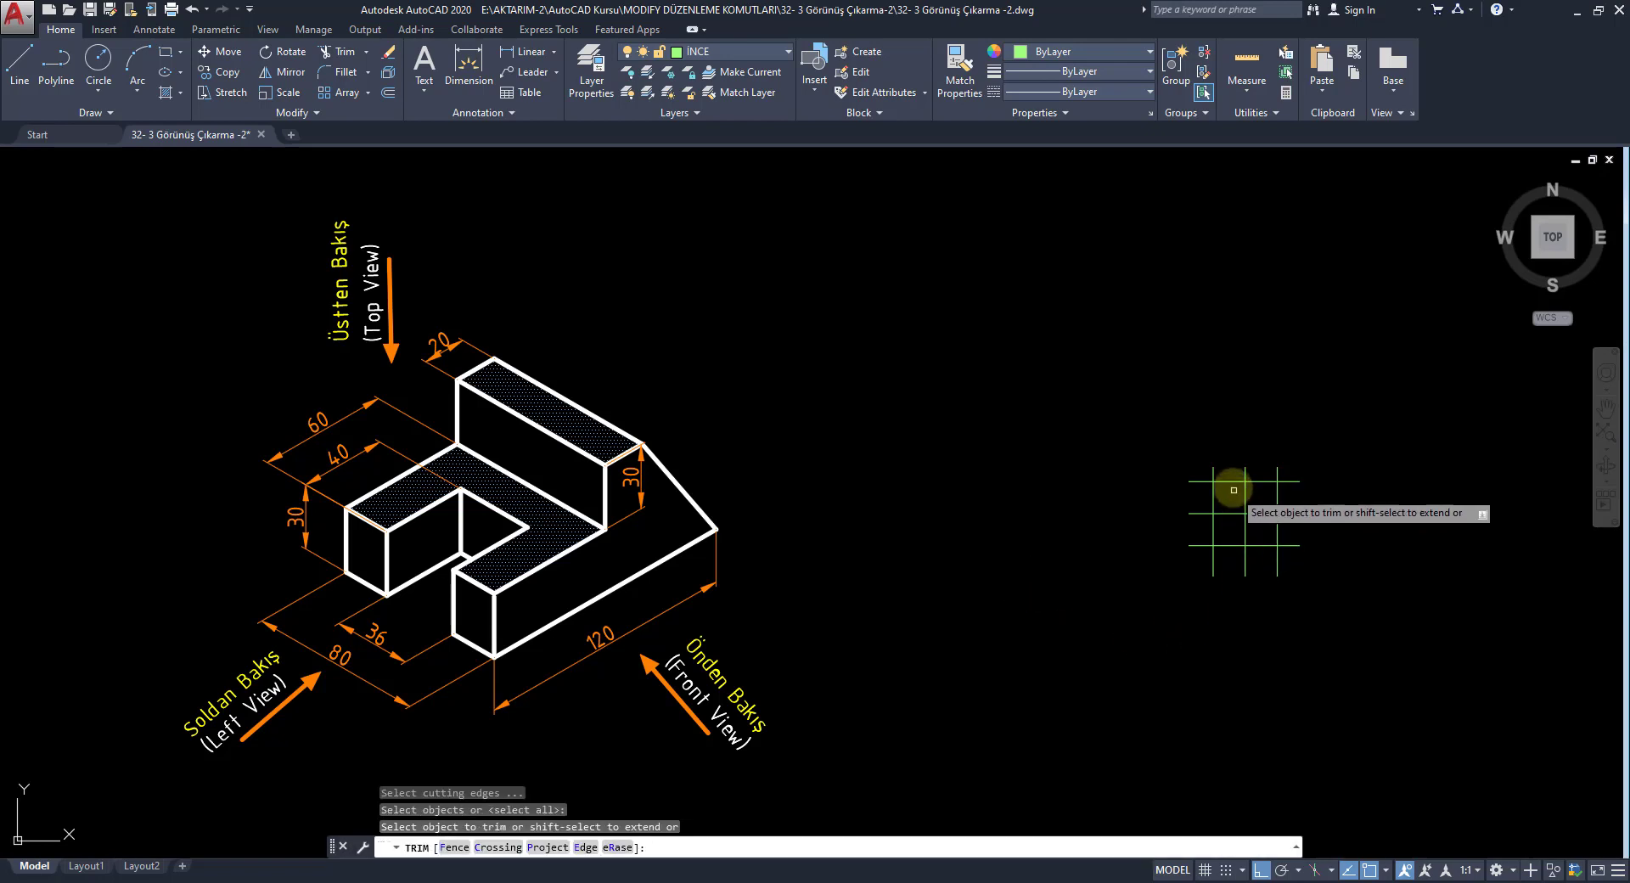
left_click(1231, 482)
left_click(1273, 544)
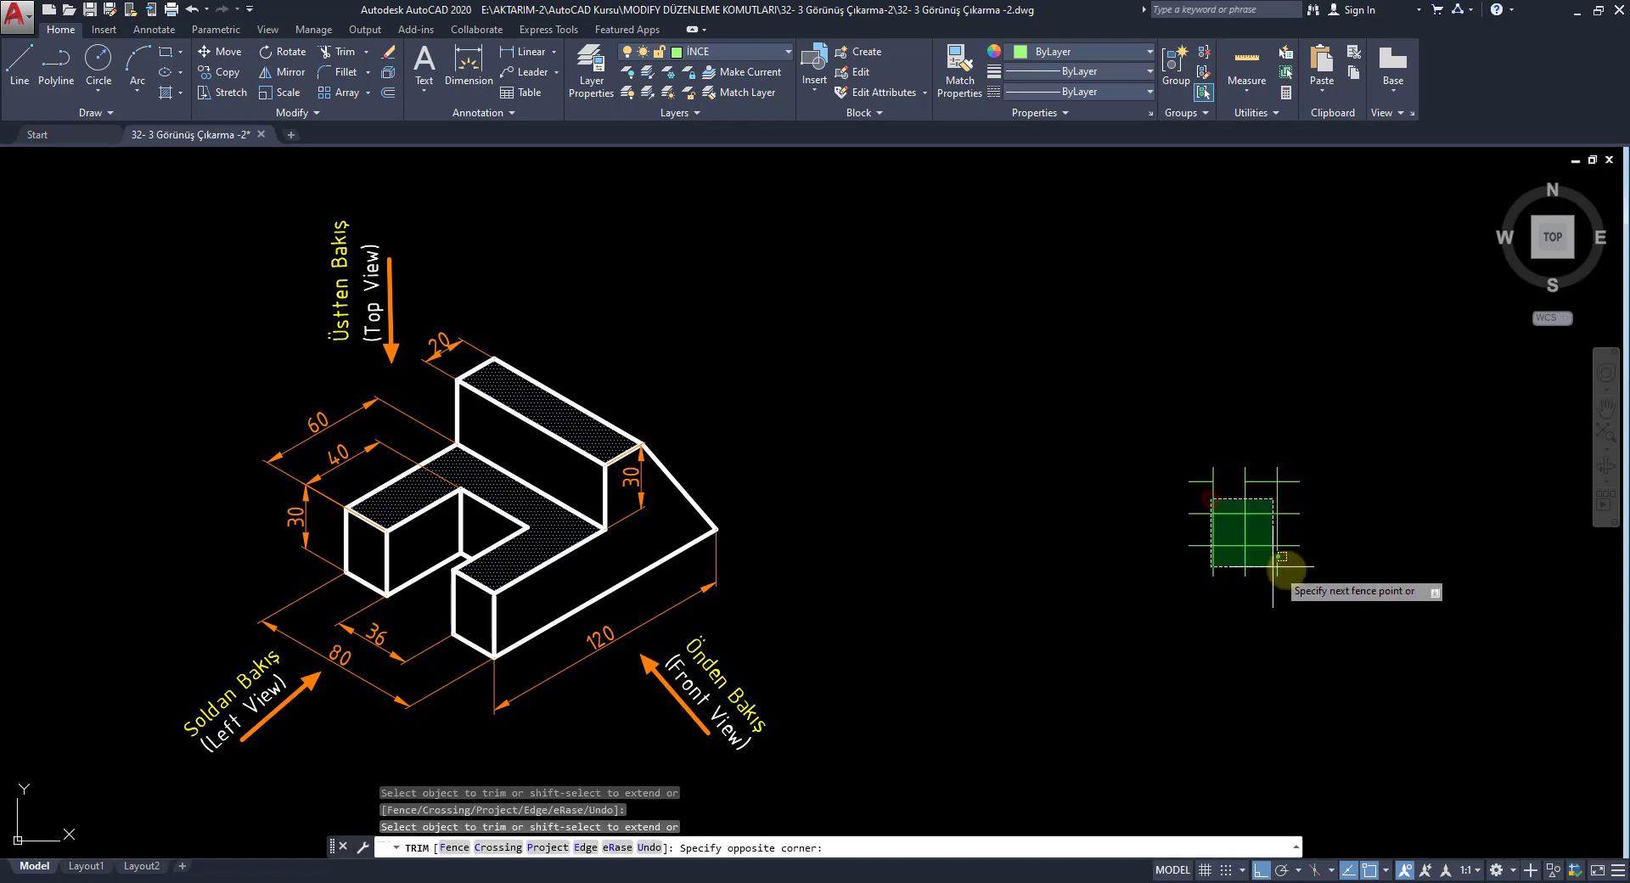
left_click(1215, 499)
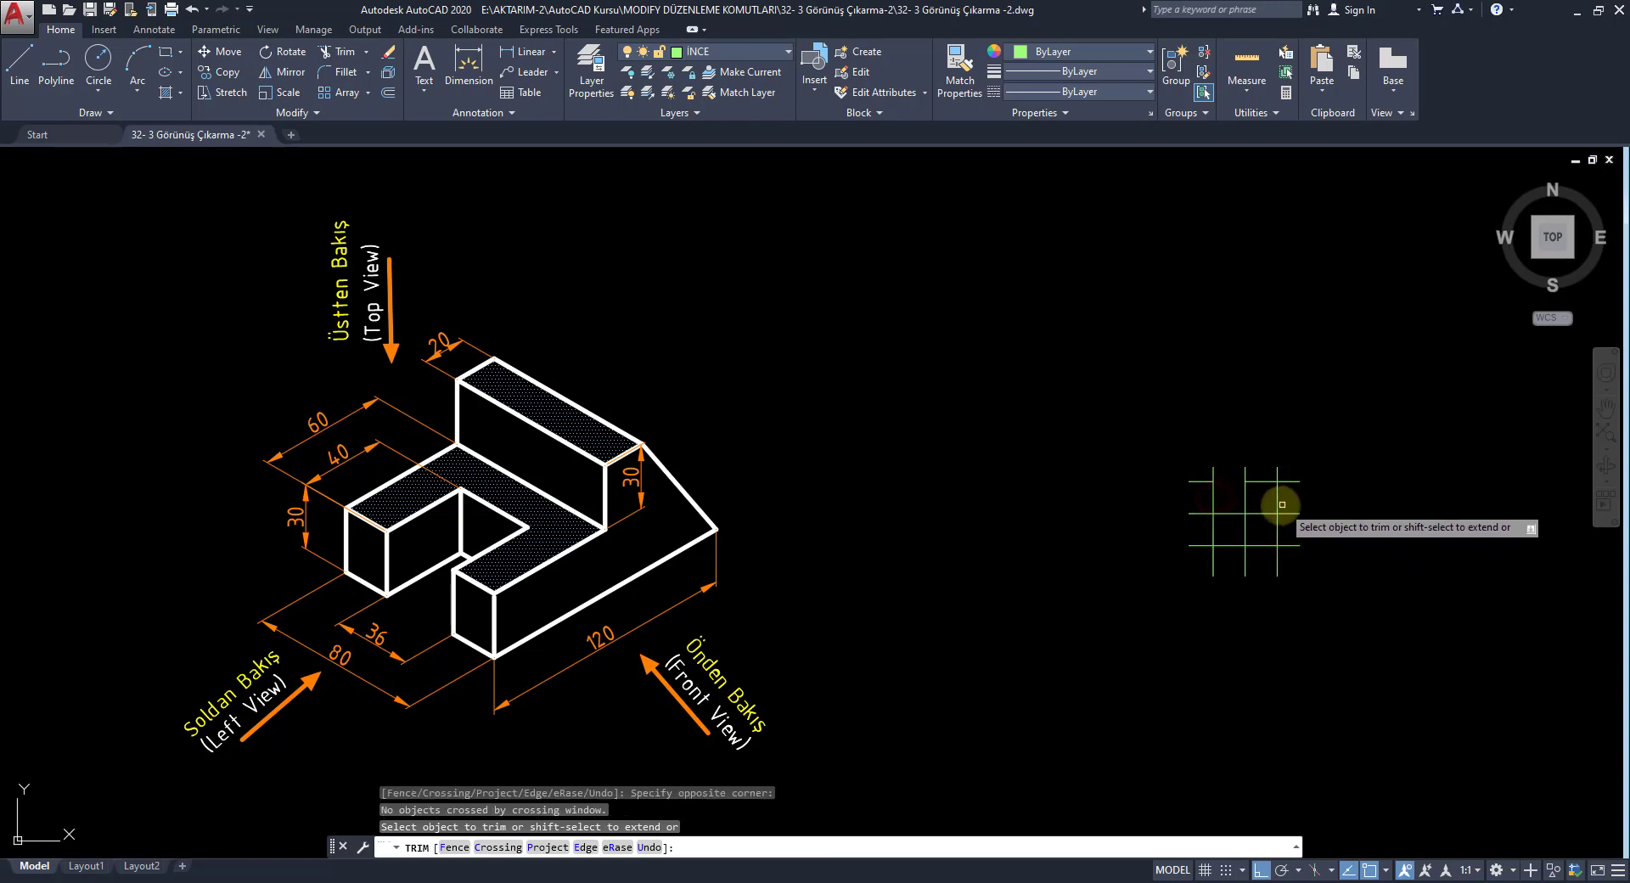
left_click(1265, 482)
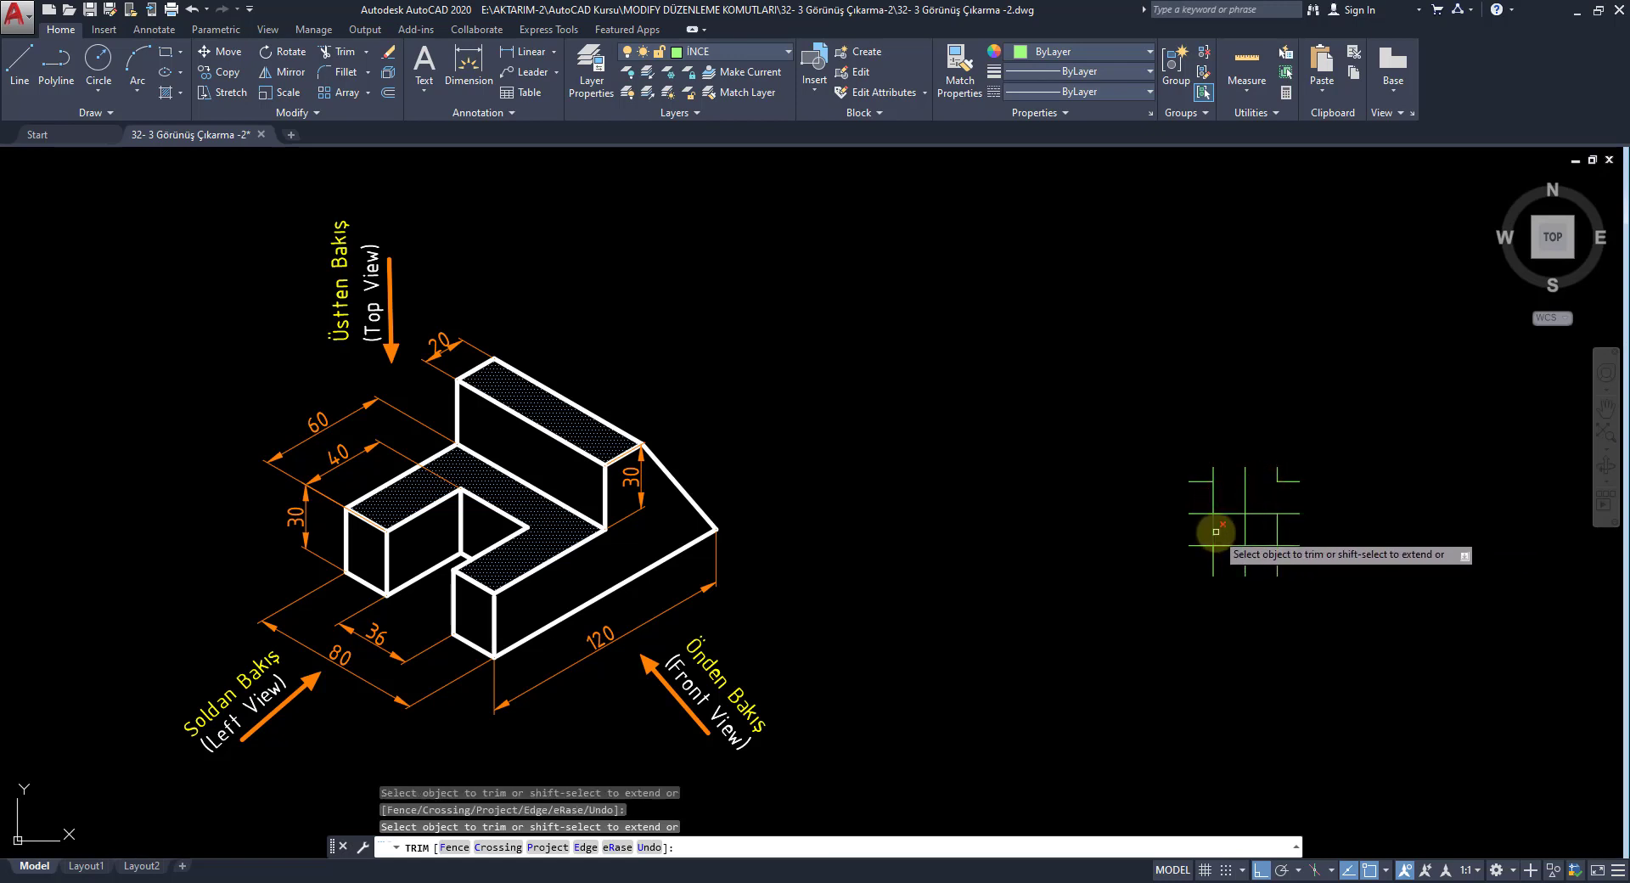
right_click(1096, 544)
left_click(1139, 573)
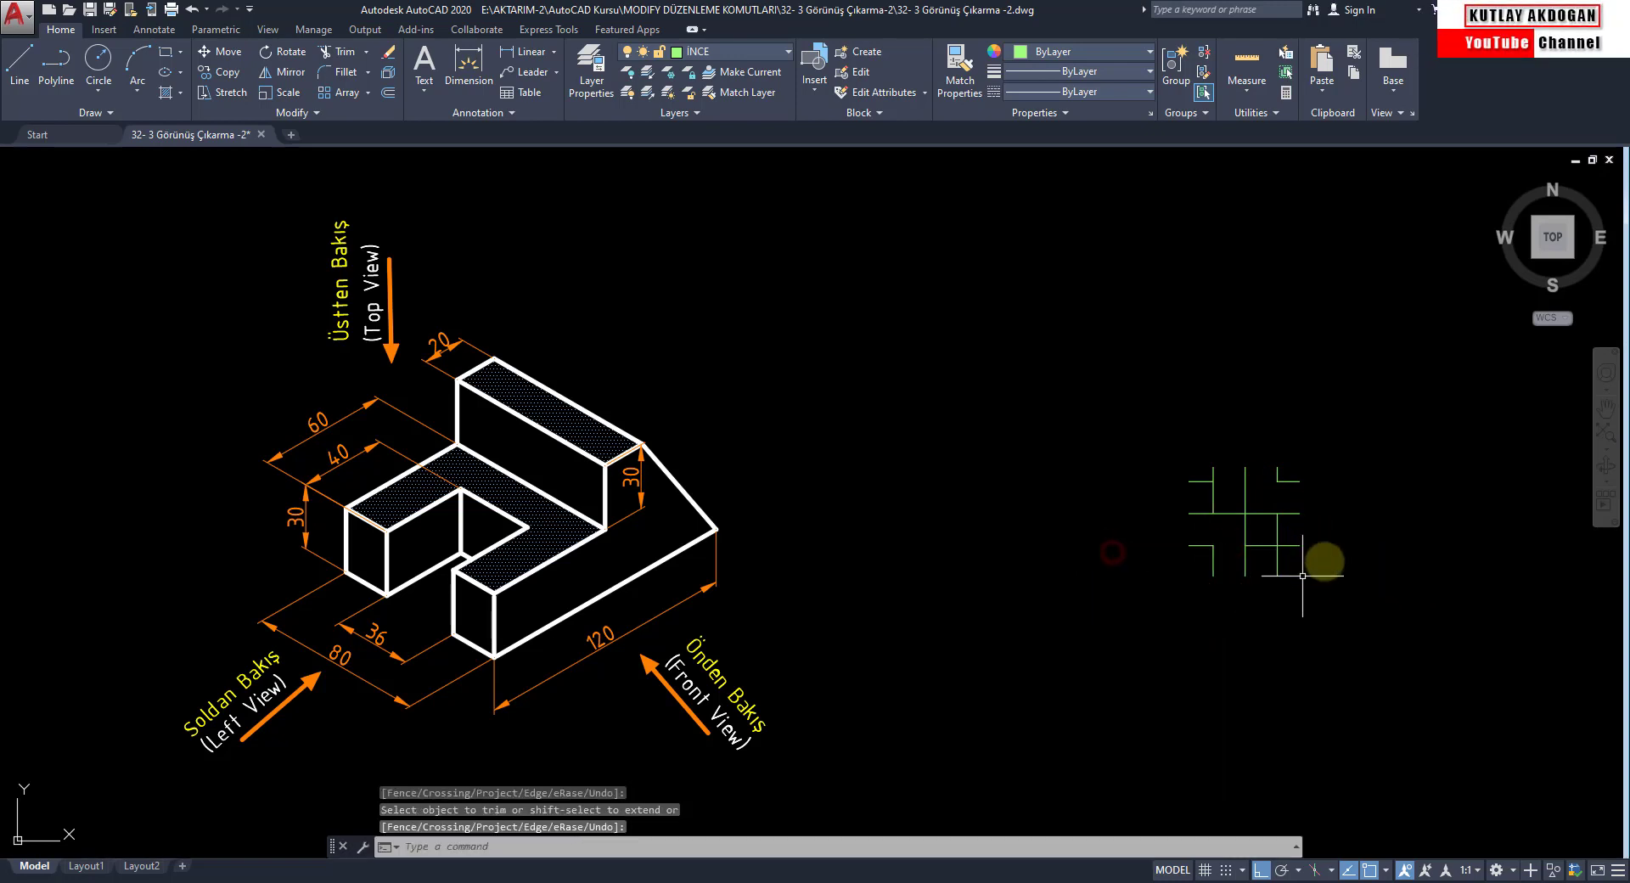
- Erase the two lower-right grid lines and trim a left vertical grid segment
left_click(388, 51)
left_click(1312, 527)
left_click(1260, 575)
type("tr")
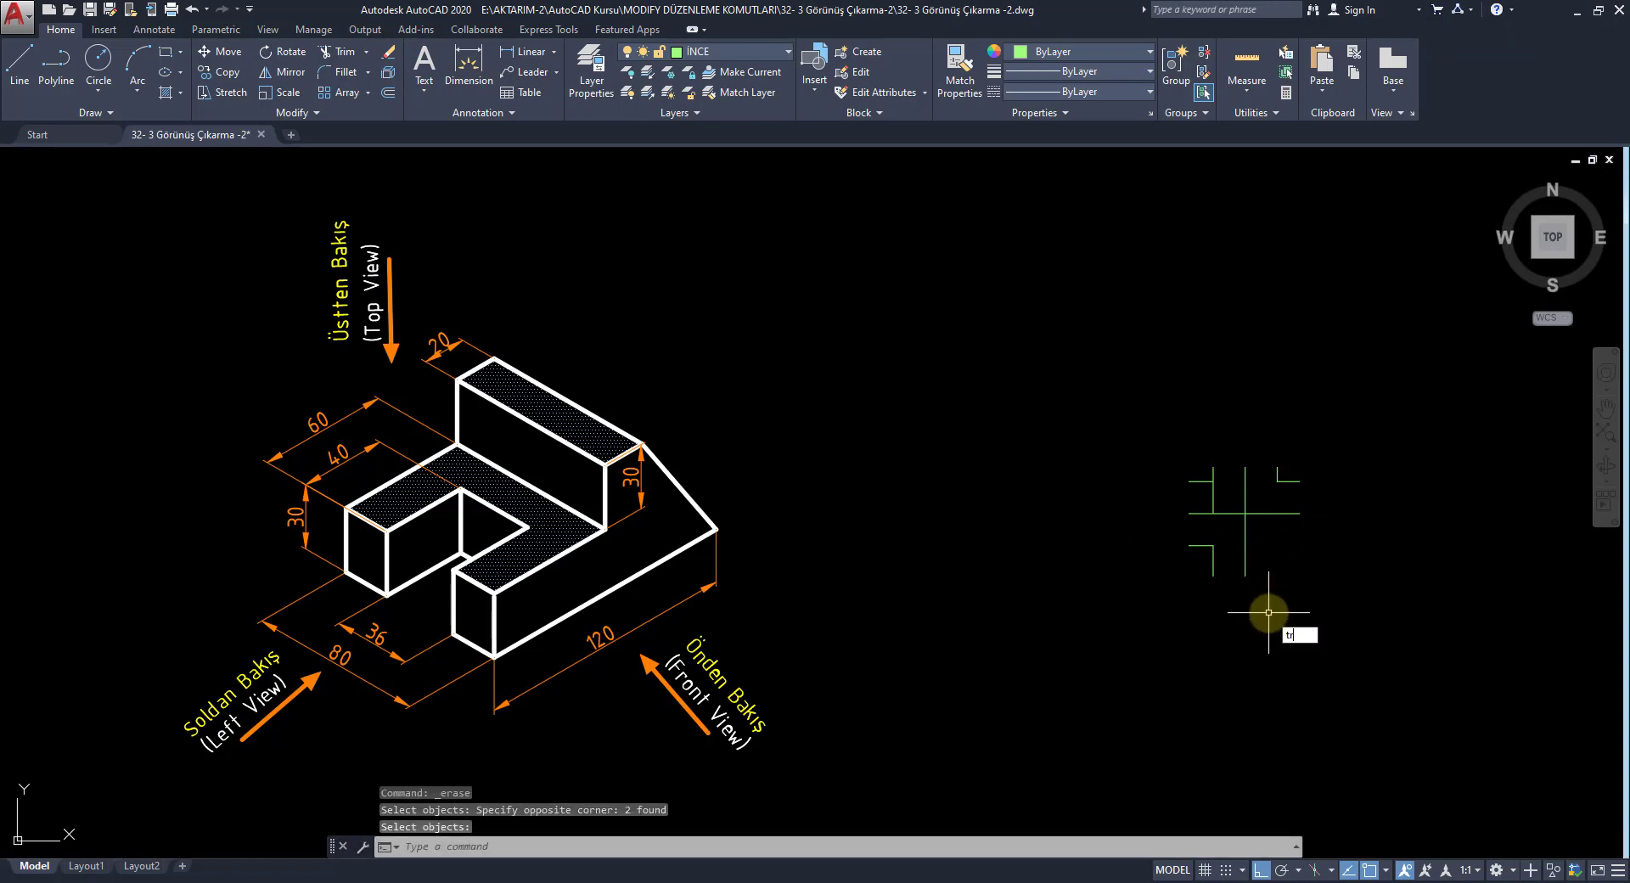
key("Return")
key("Return")
left_click(1212, 495)
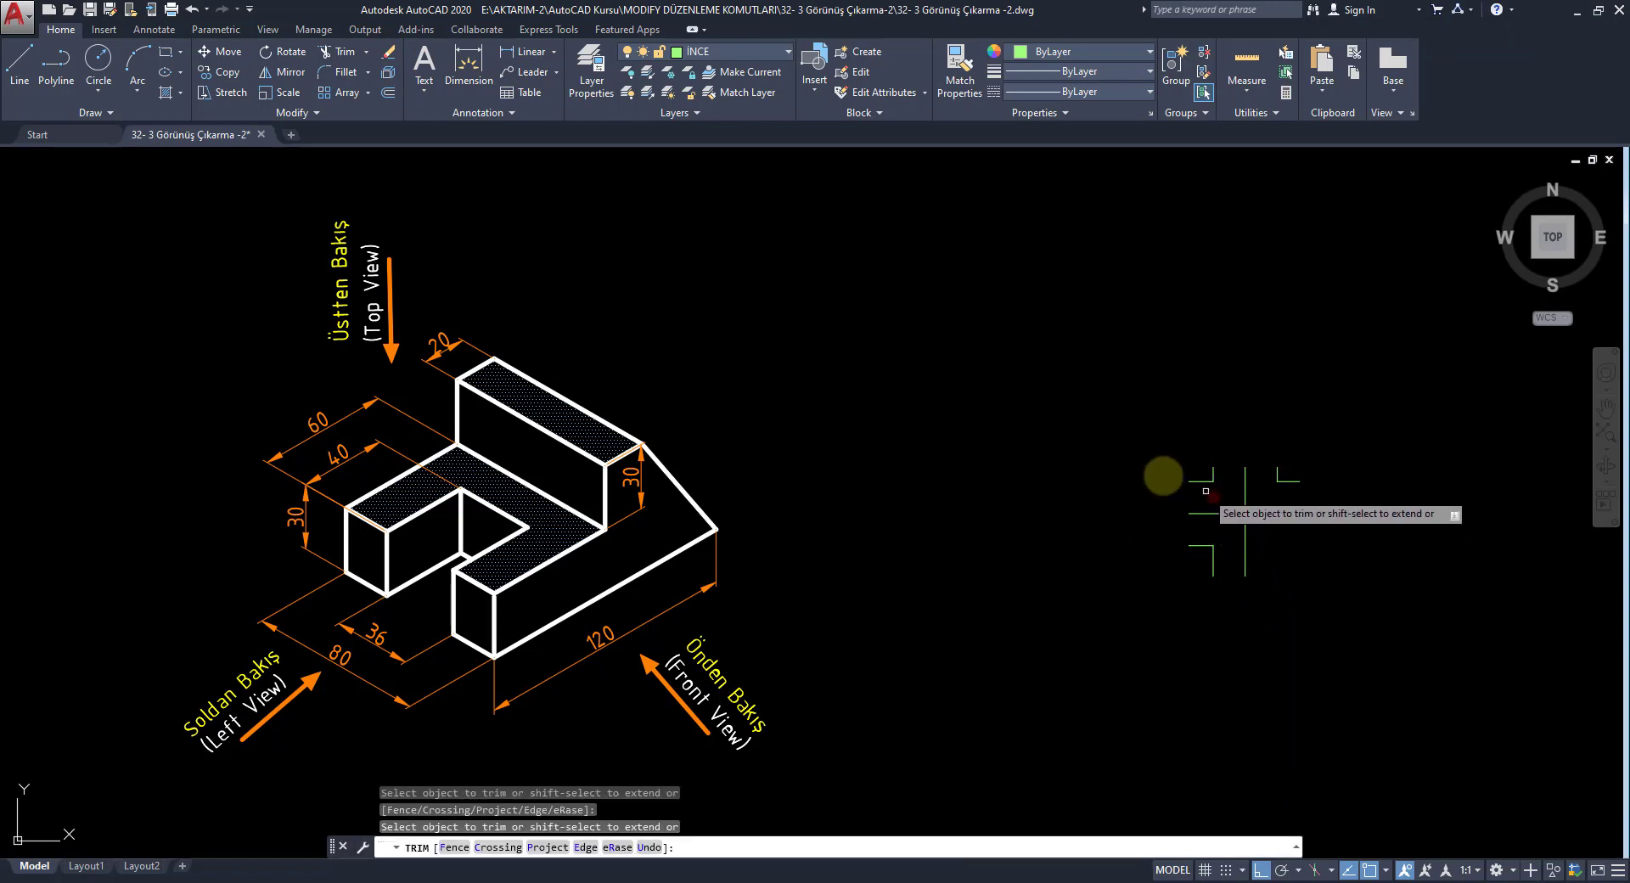
right_click(1213, 497)
left_click(1104, 378)
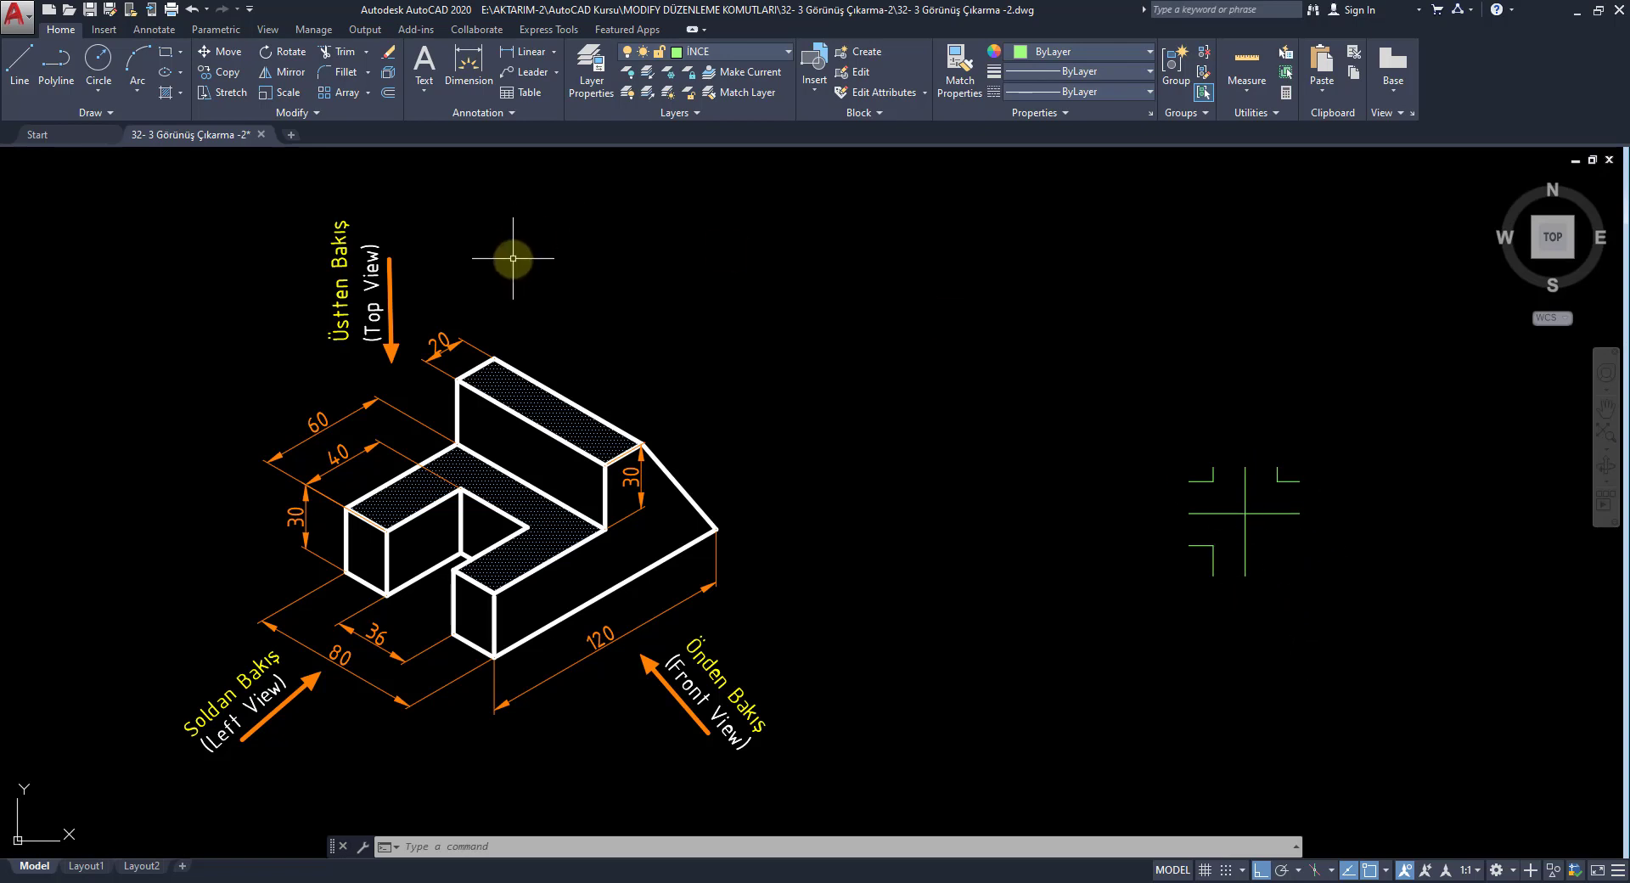
- Erase the lines of the central cross with a crossing window
left_click(388, 56)
left_click(1271, 496)
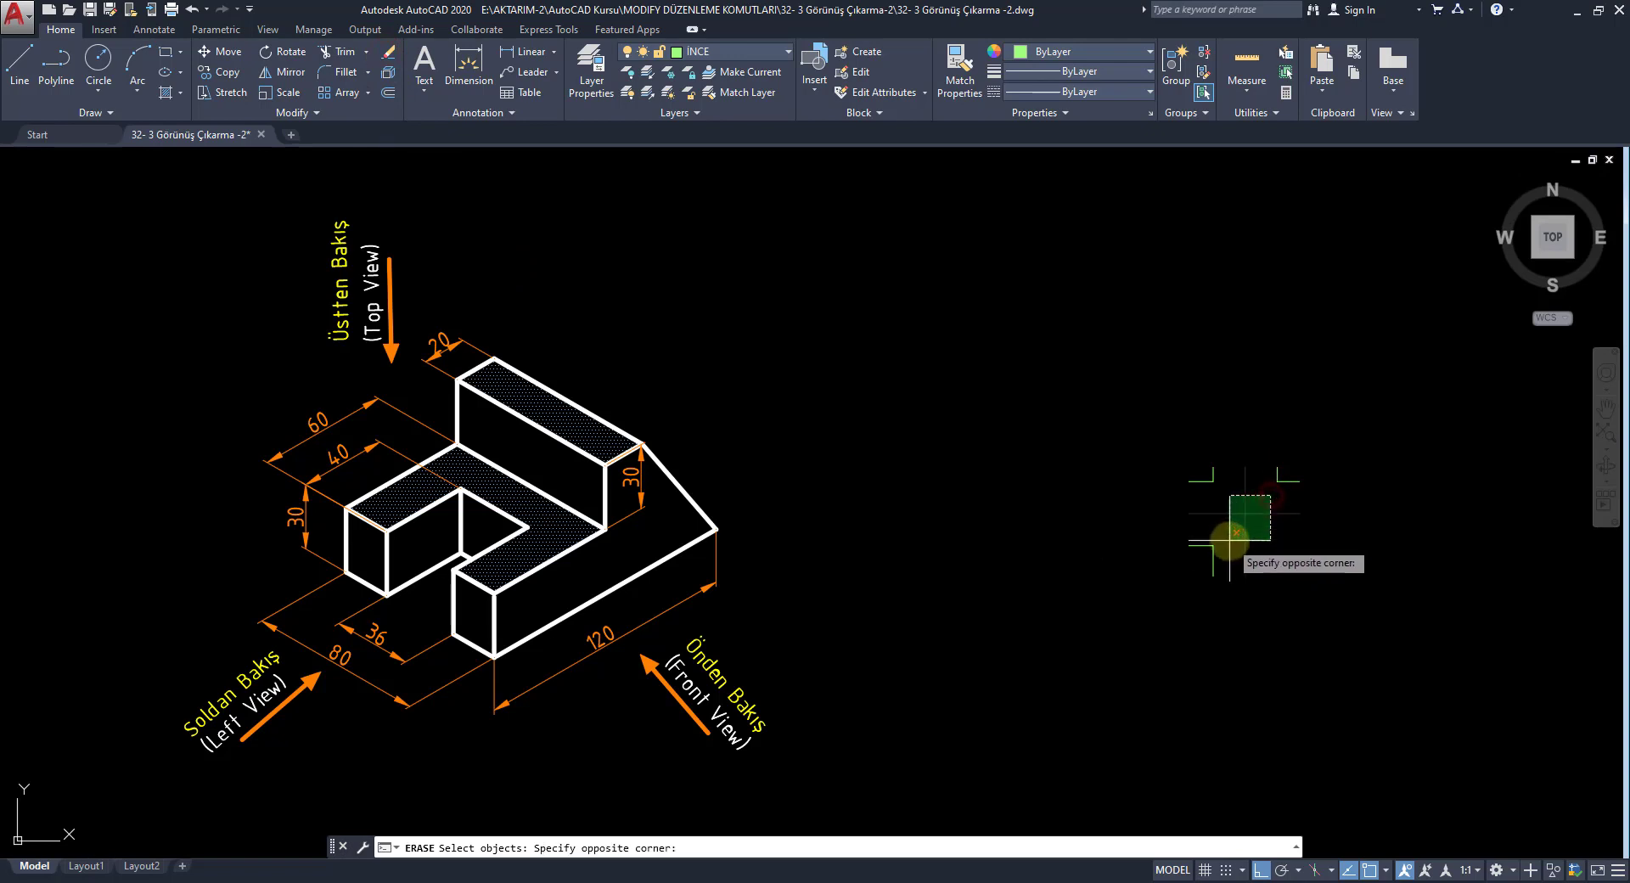
left_click(1230, 540)
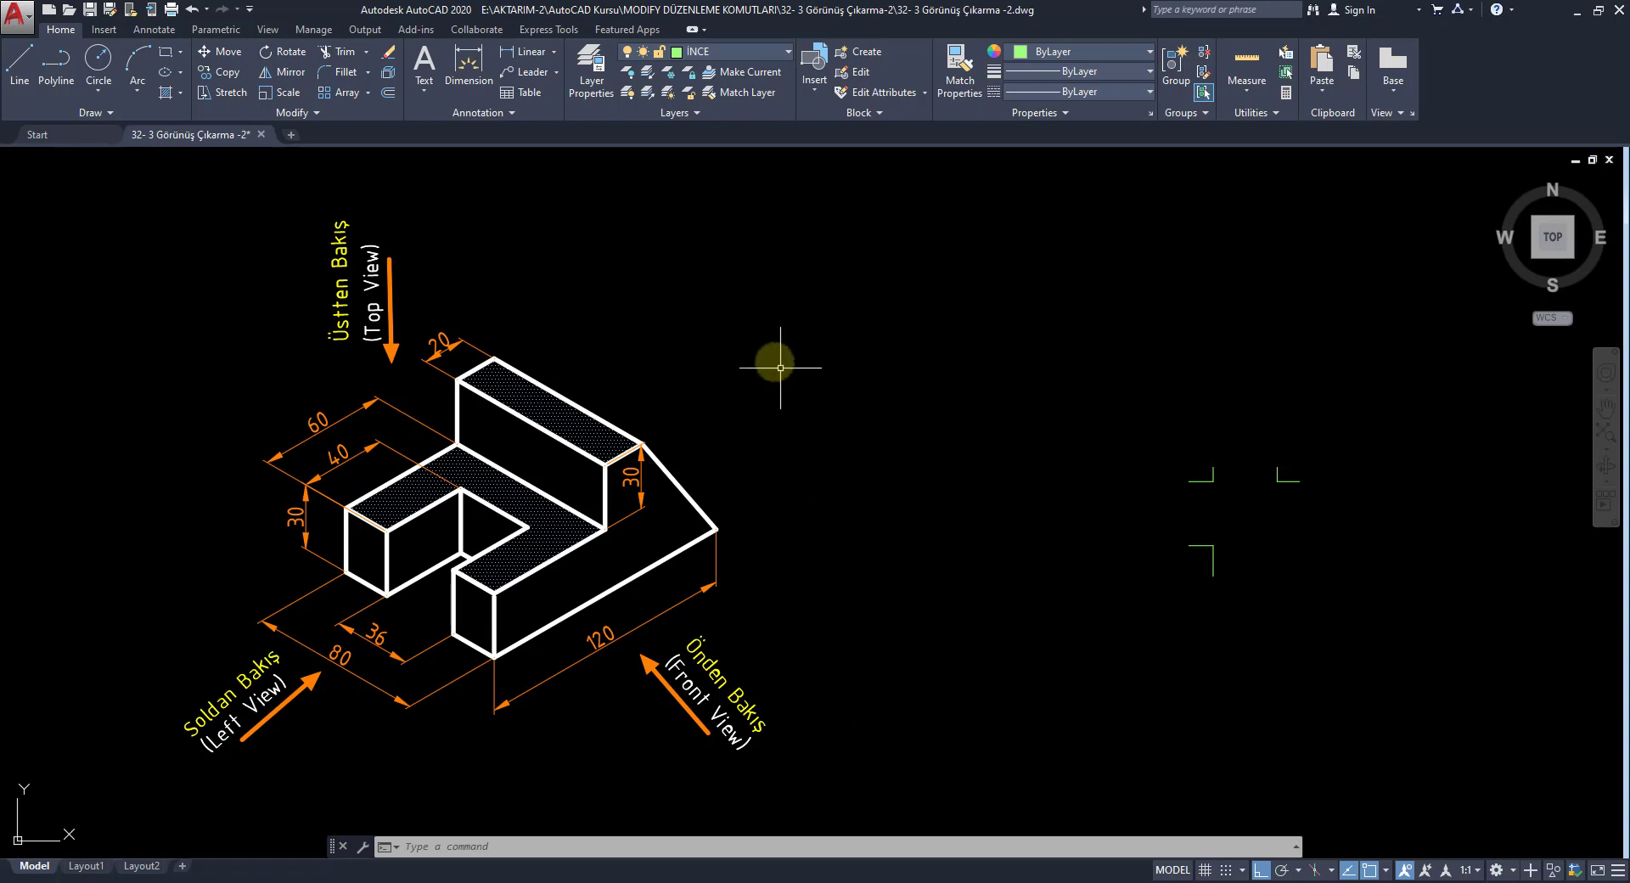
- Draw the front-view rectangle with lines of 120, 60 and 120, then close it
left_click(16, 79)
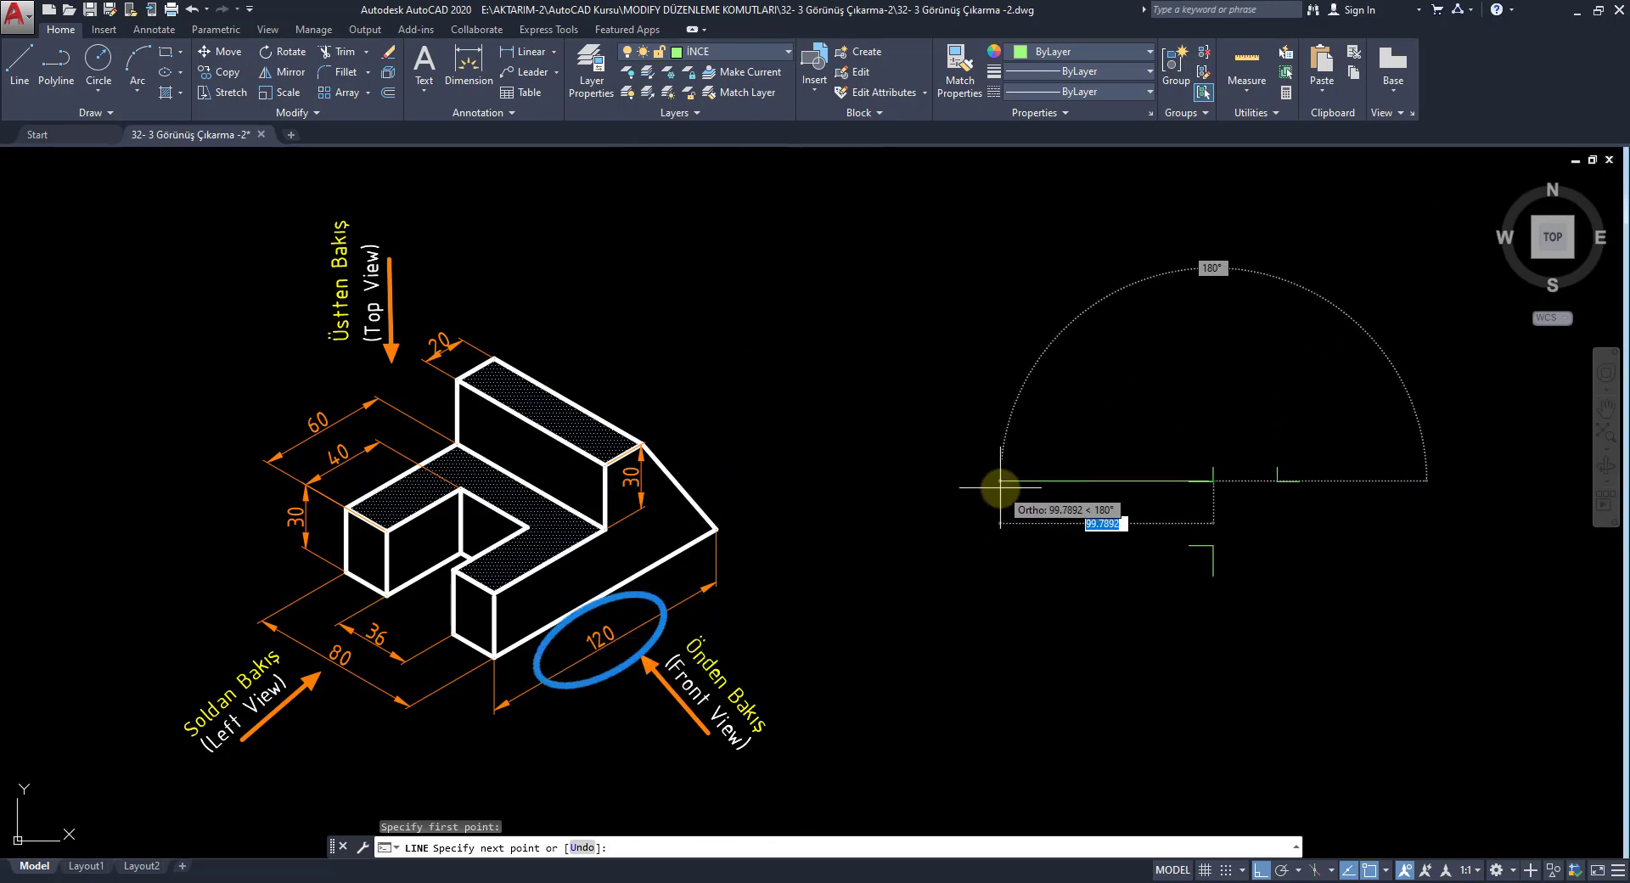
type("120")
key("Return")
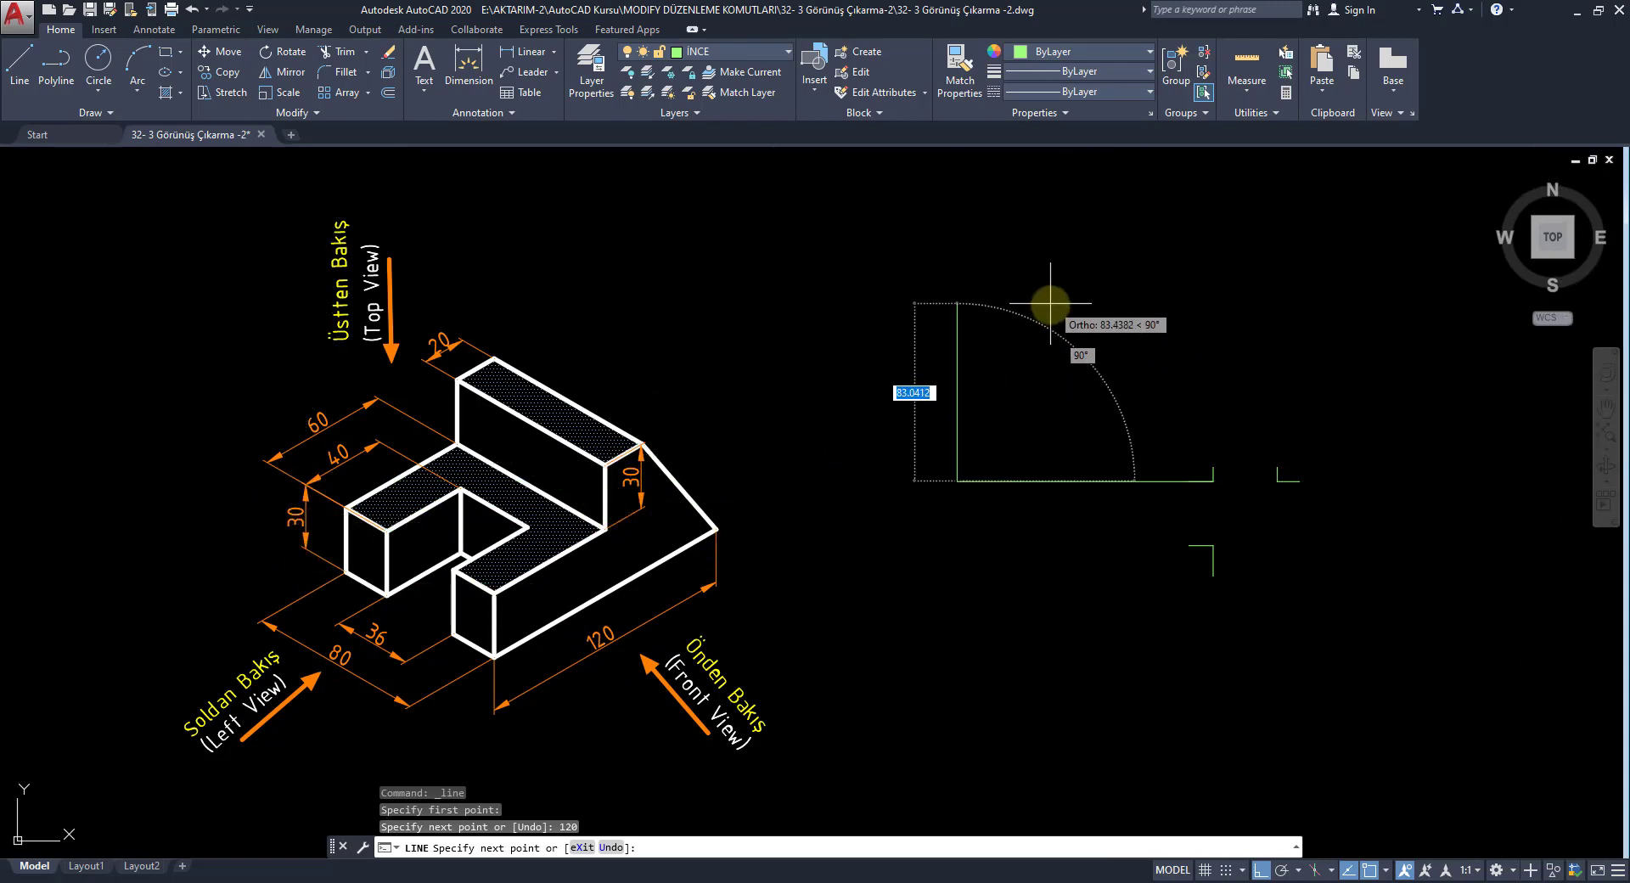
type("60")
key("Return")
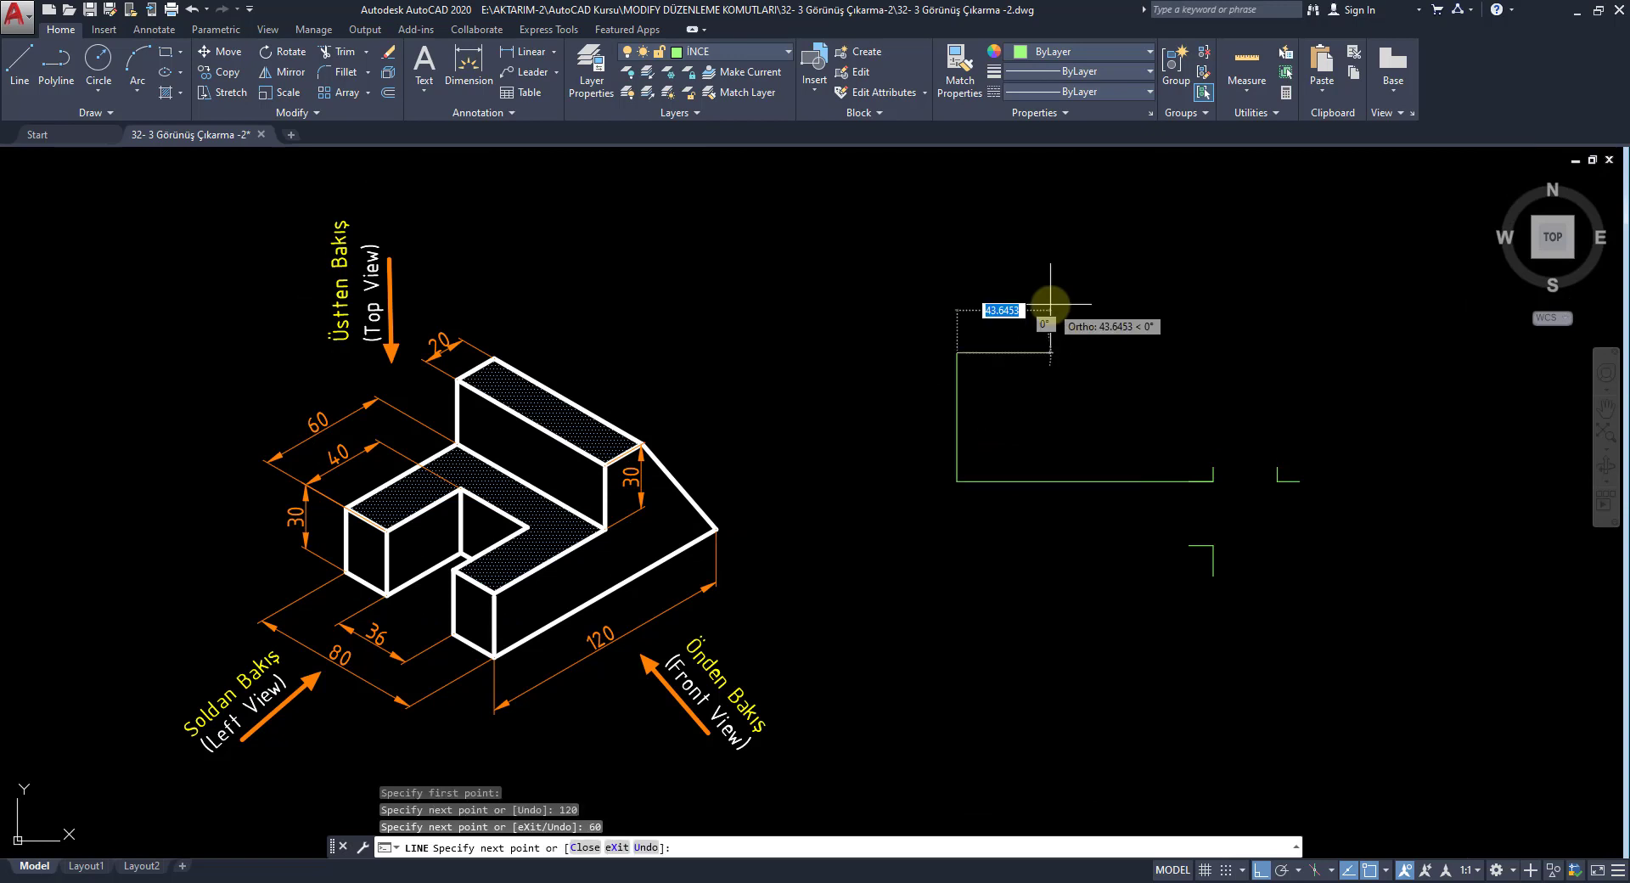
type("120")
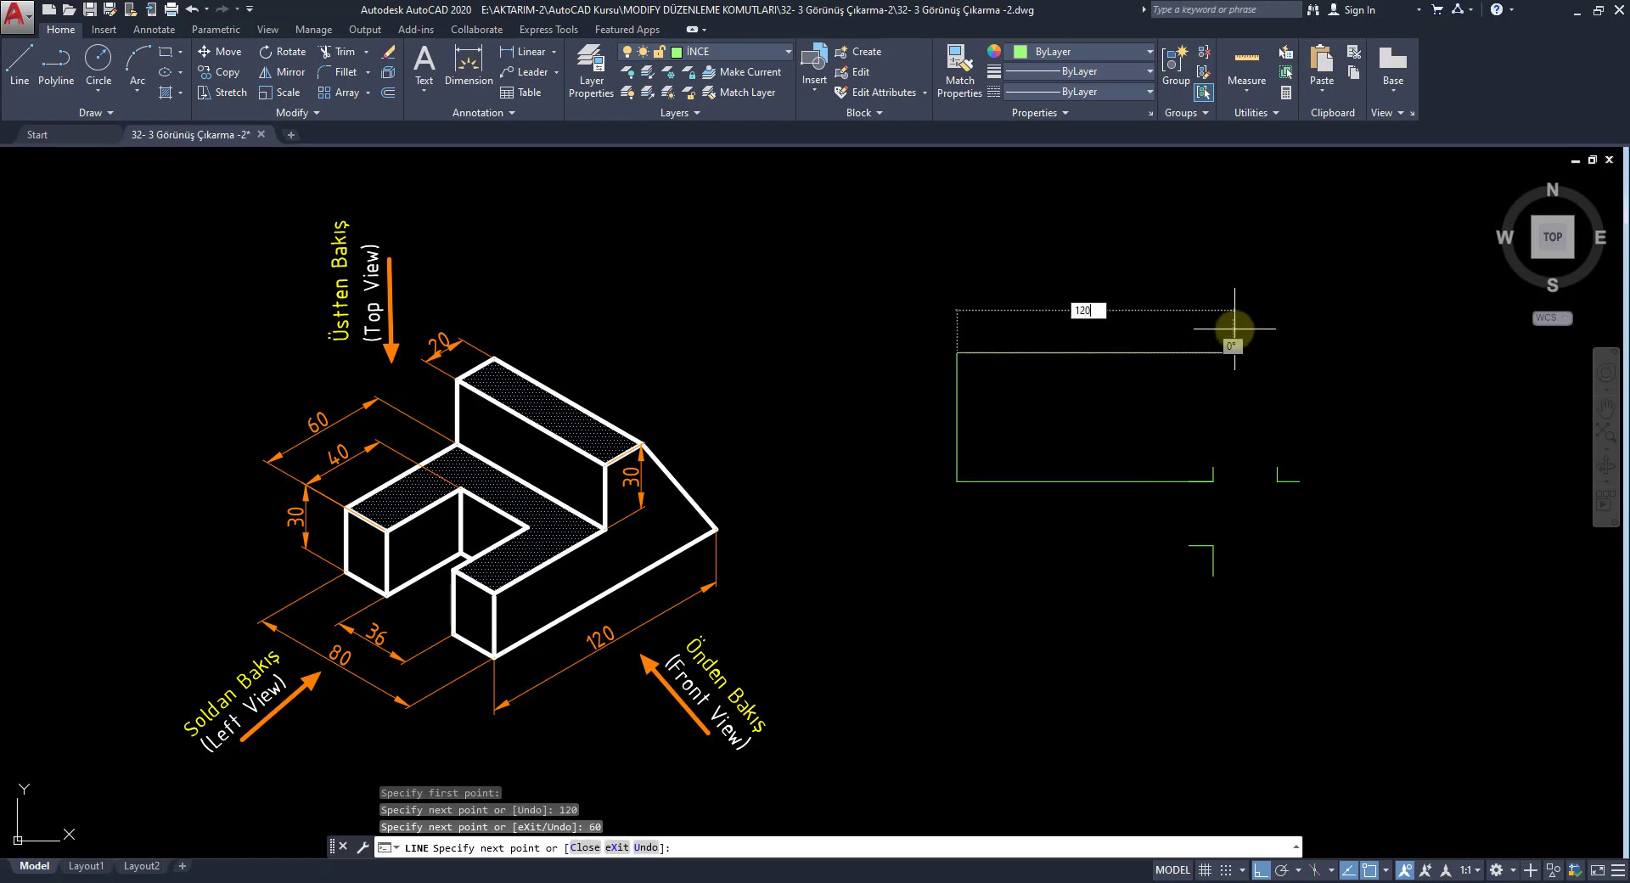
key("Return")
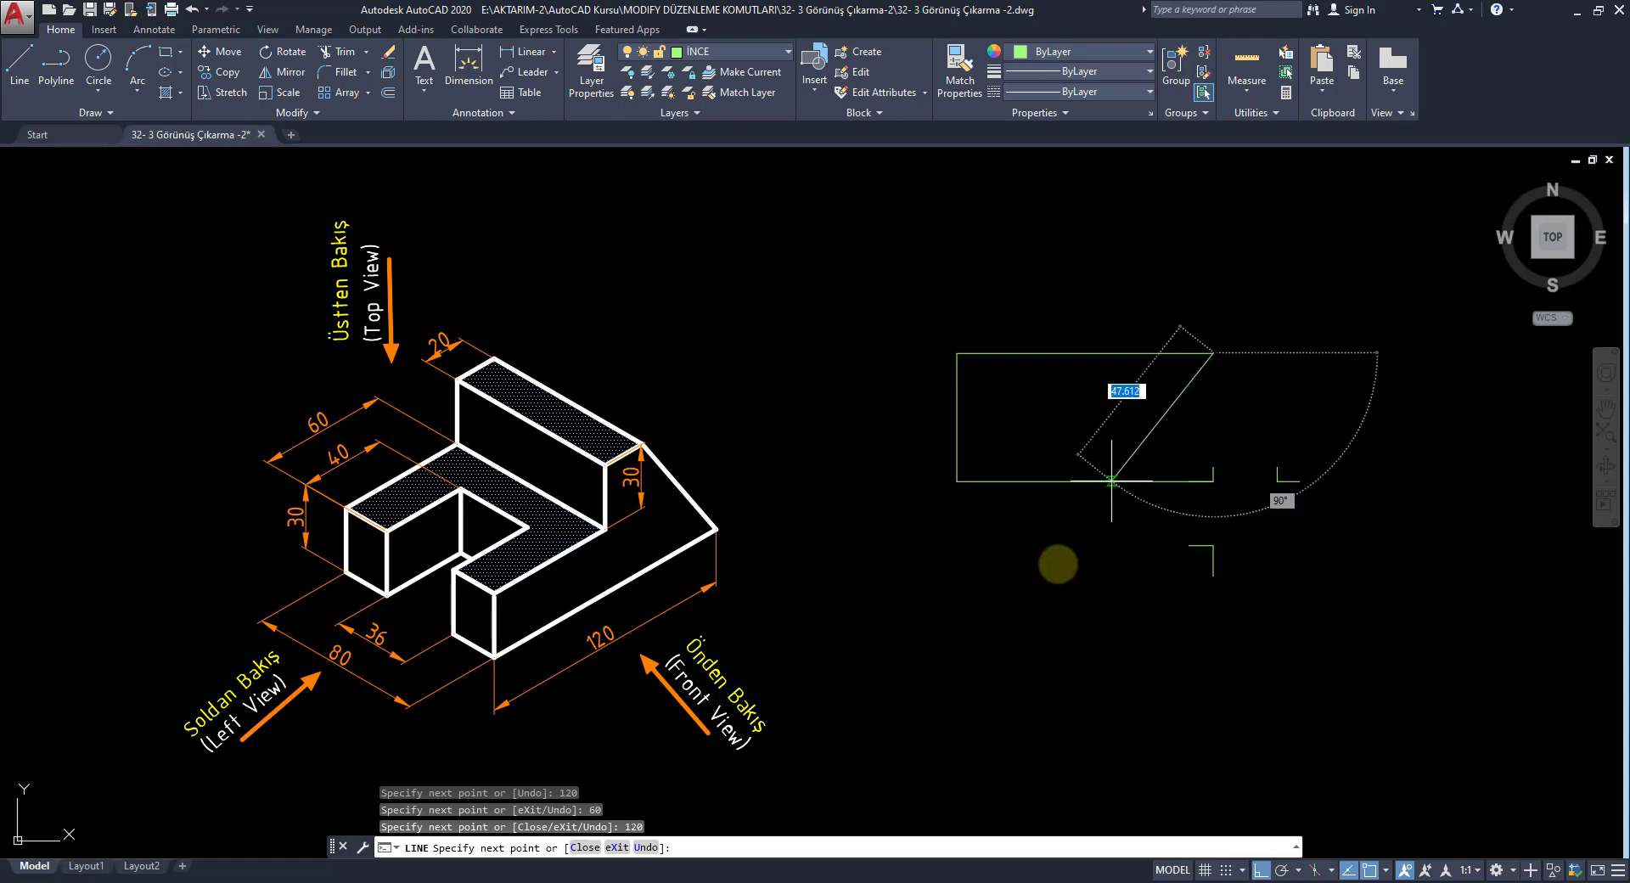
left_click(589, 848)
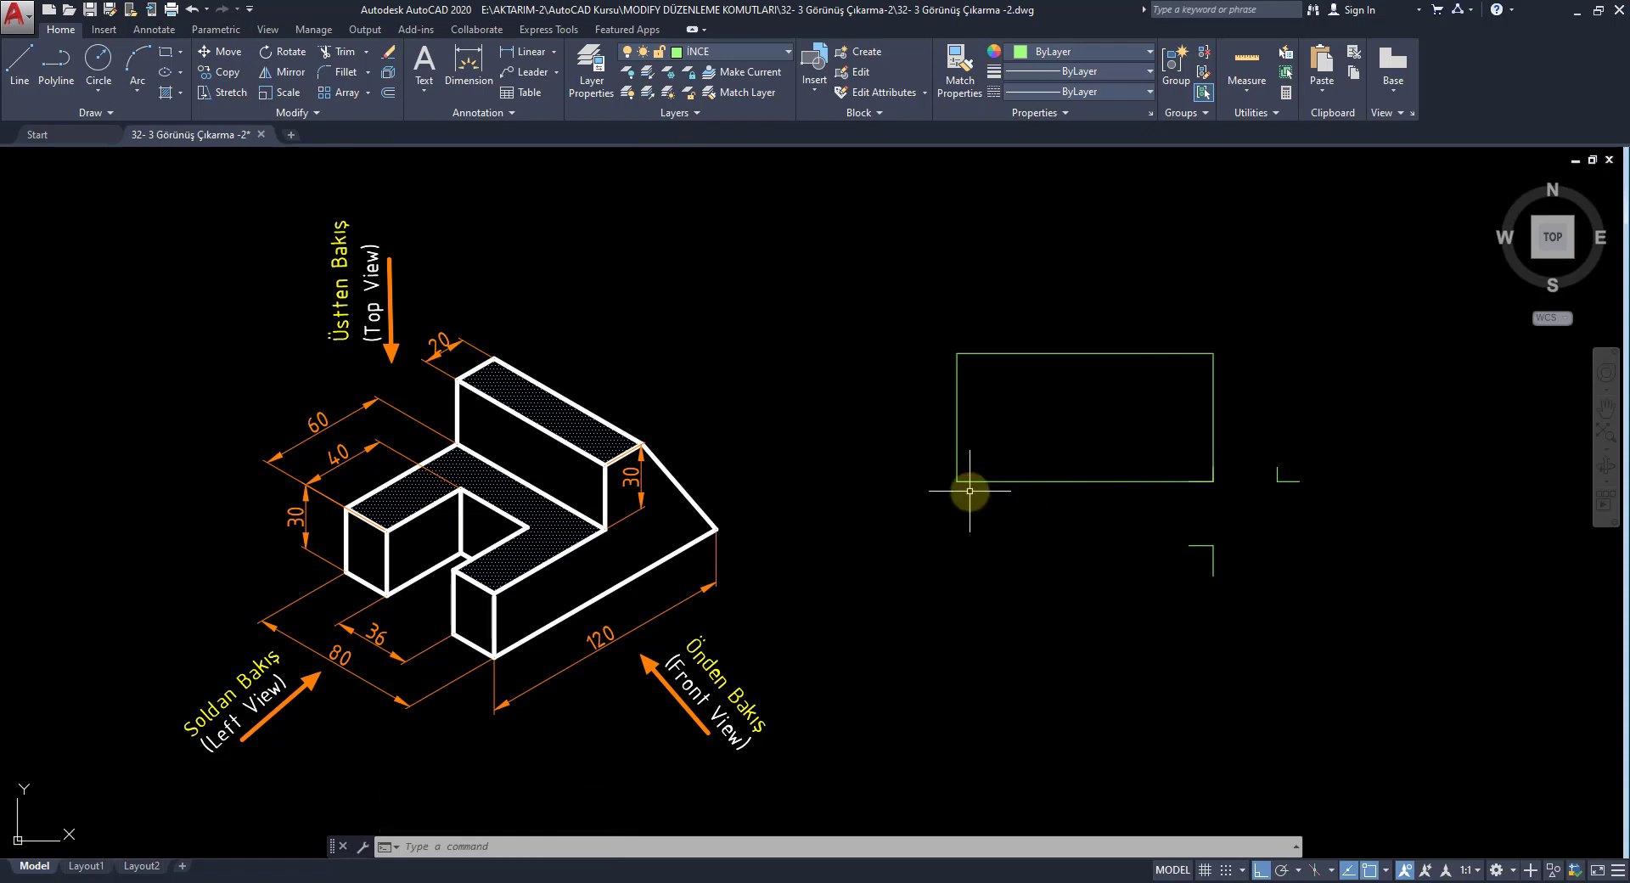
- From the upper-right corner mark, draw lines 80, 60, 80 and close the left-view rectangle
left_click(19, 64)
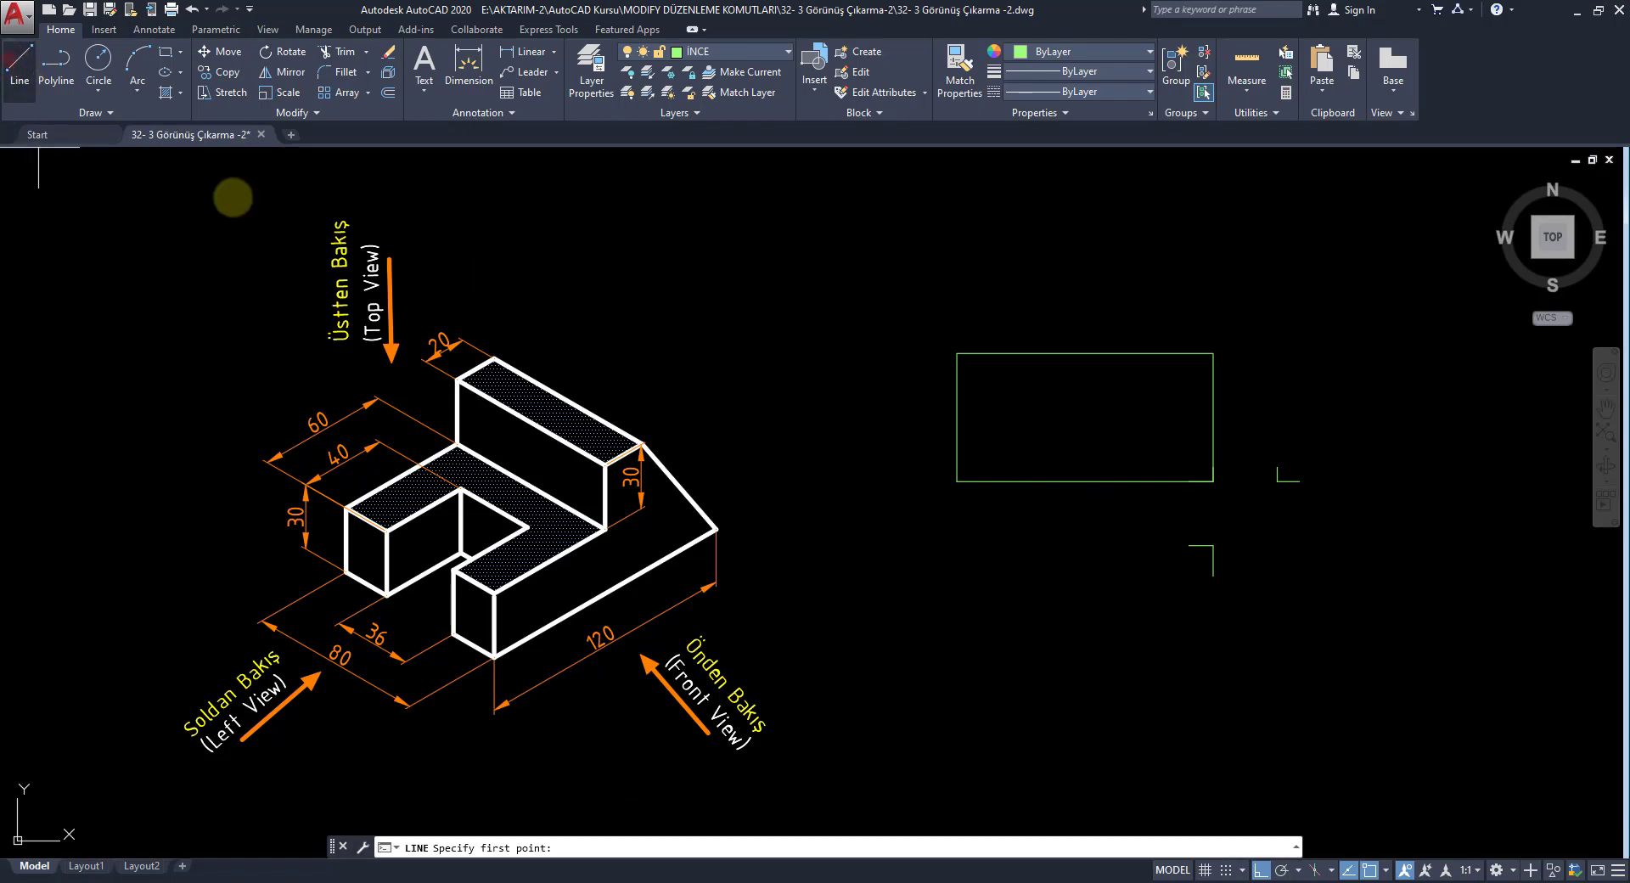
left_click(1277, 480)
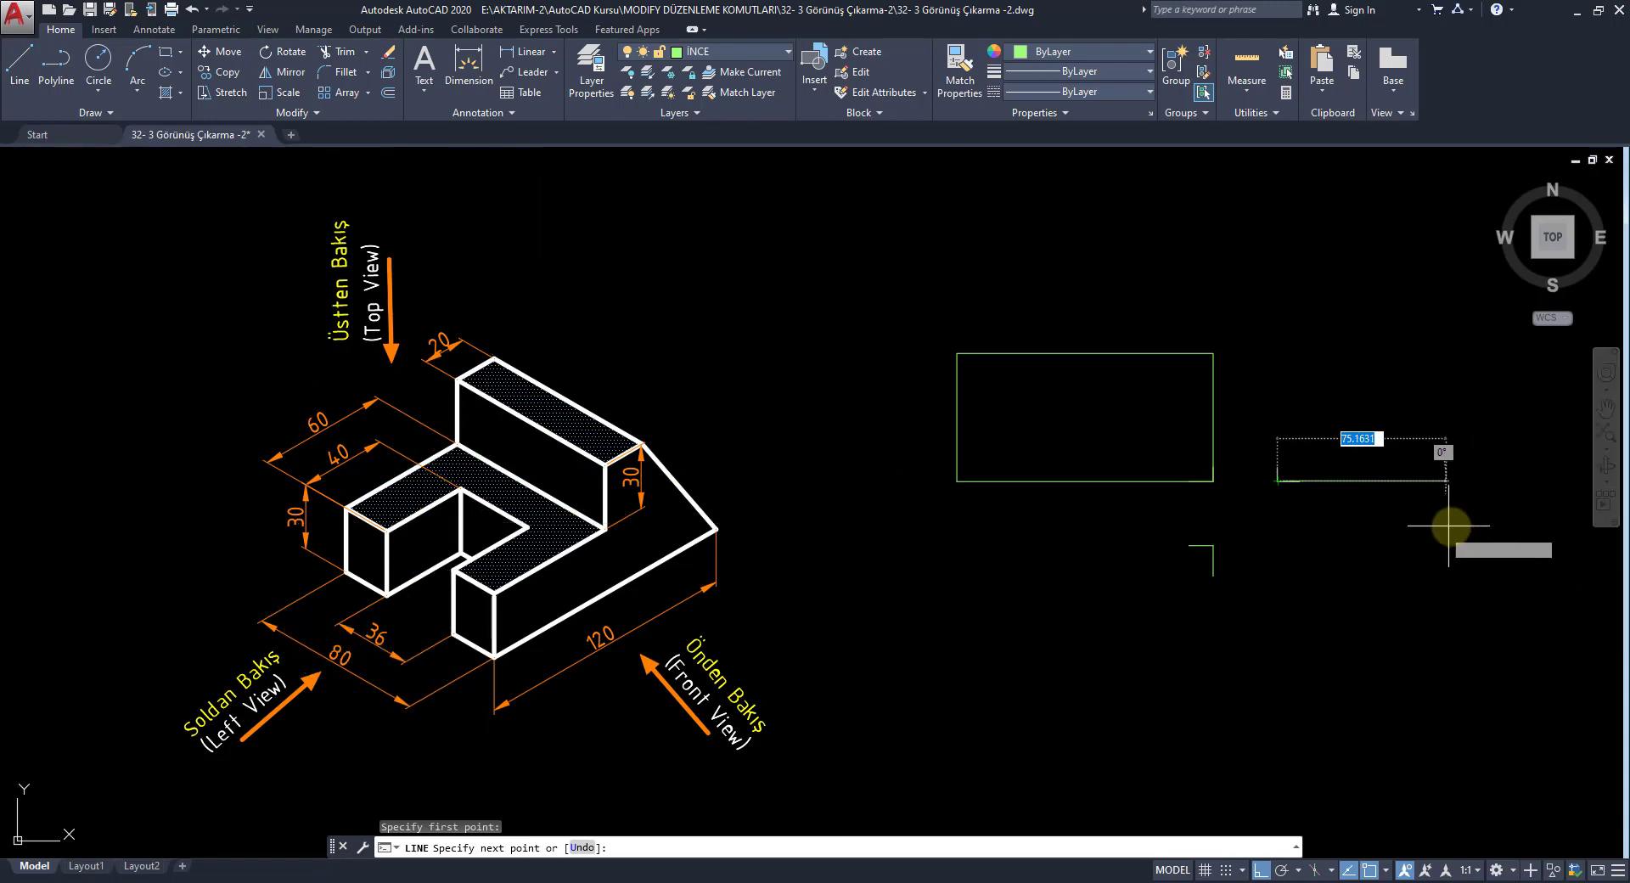
type("80")
key("Return")
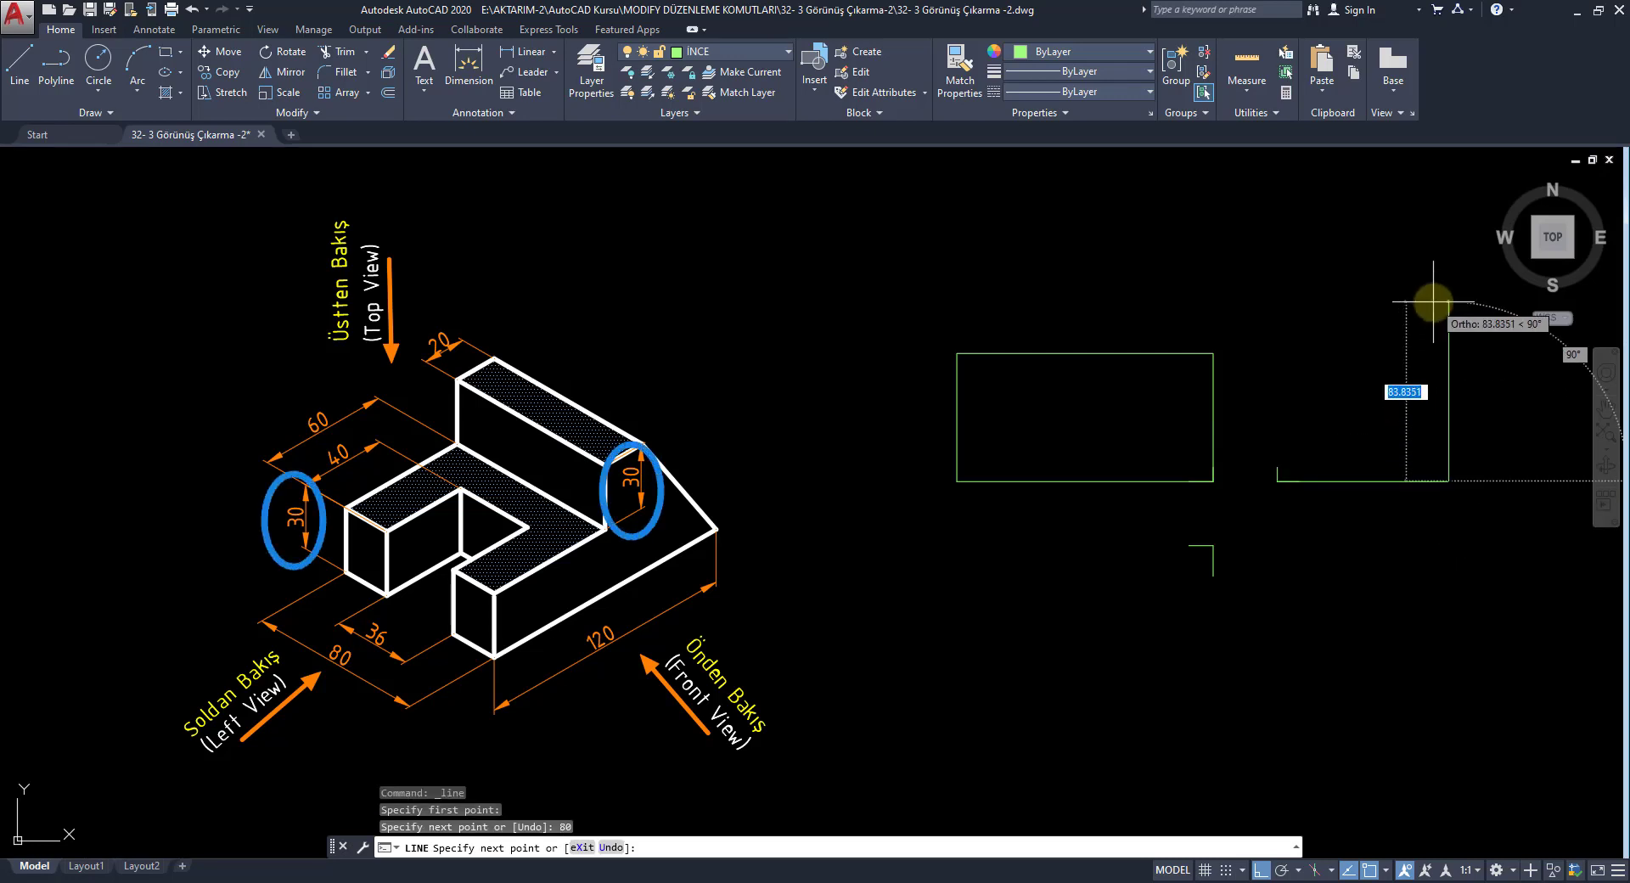
type("60")
key("Return")
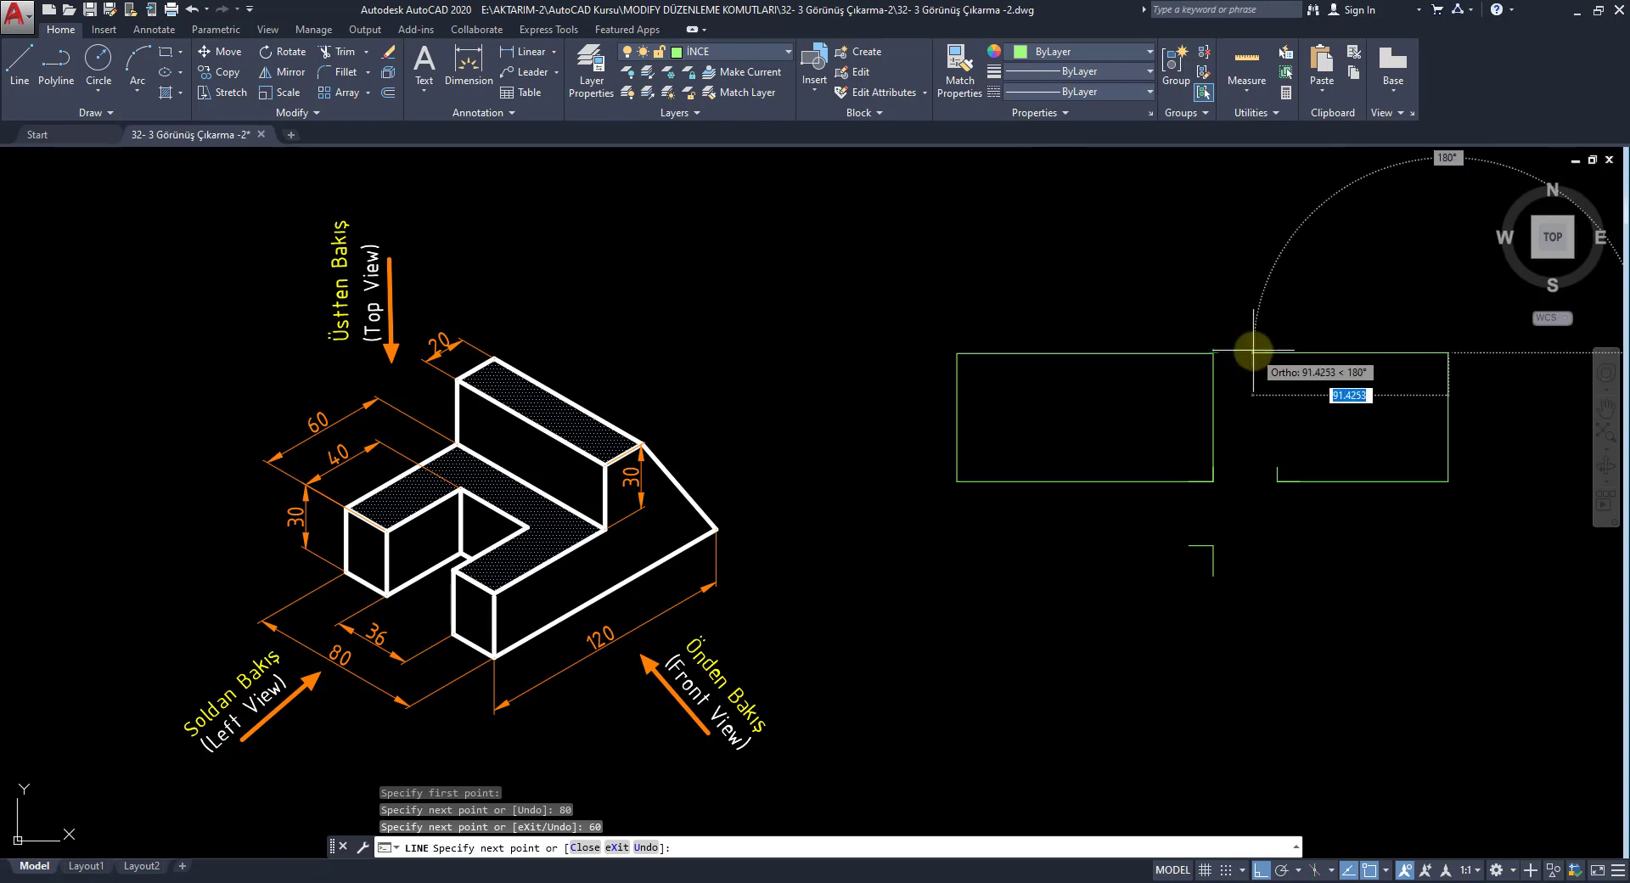
type("80")
key("Return")
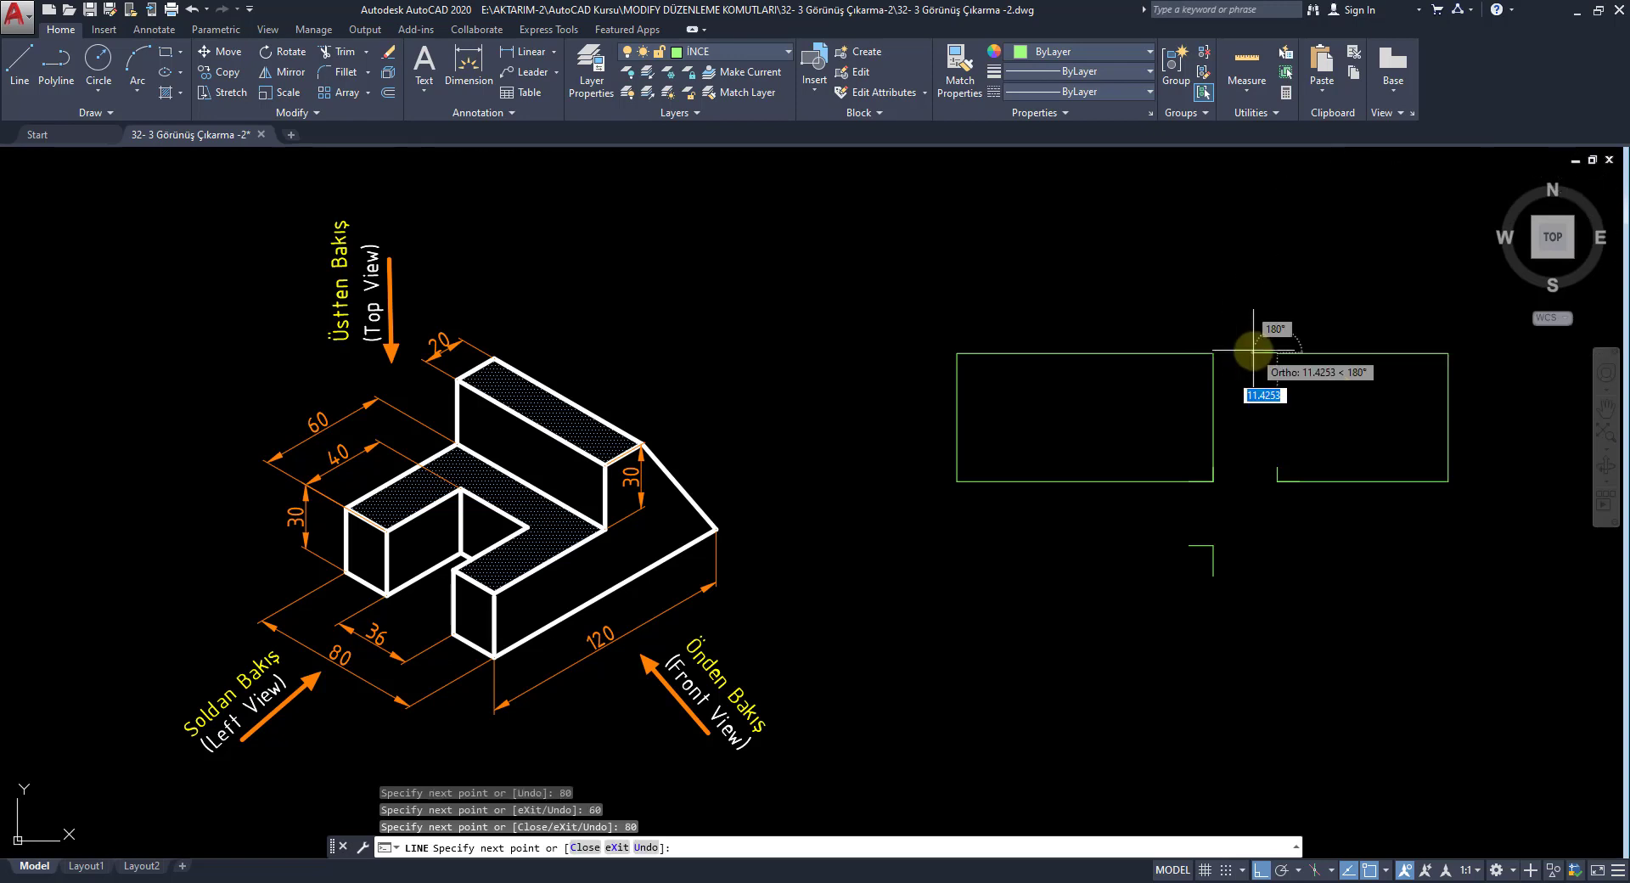
type("c")
key("Return")
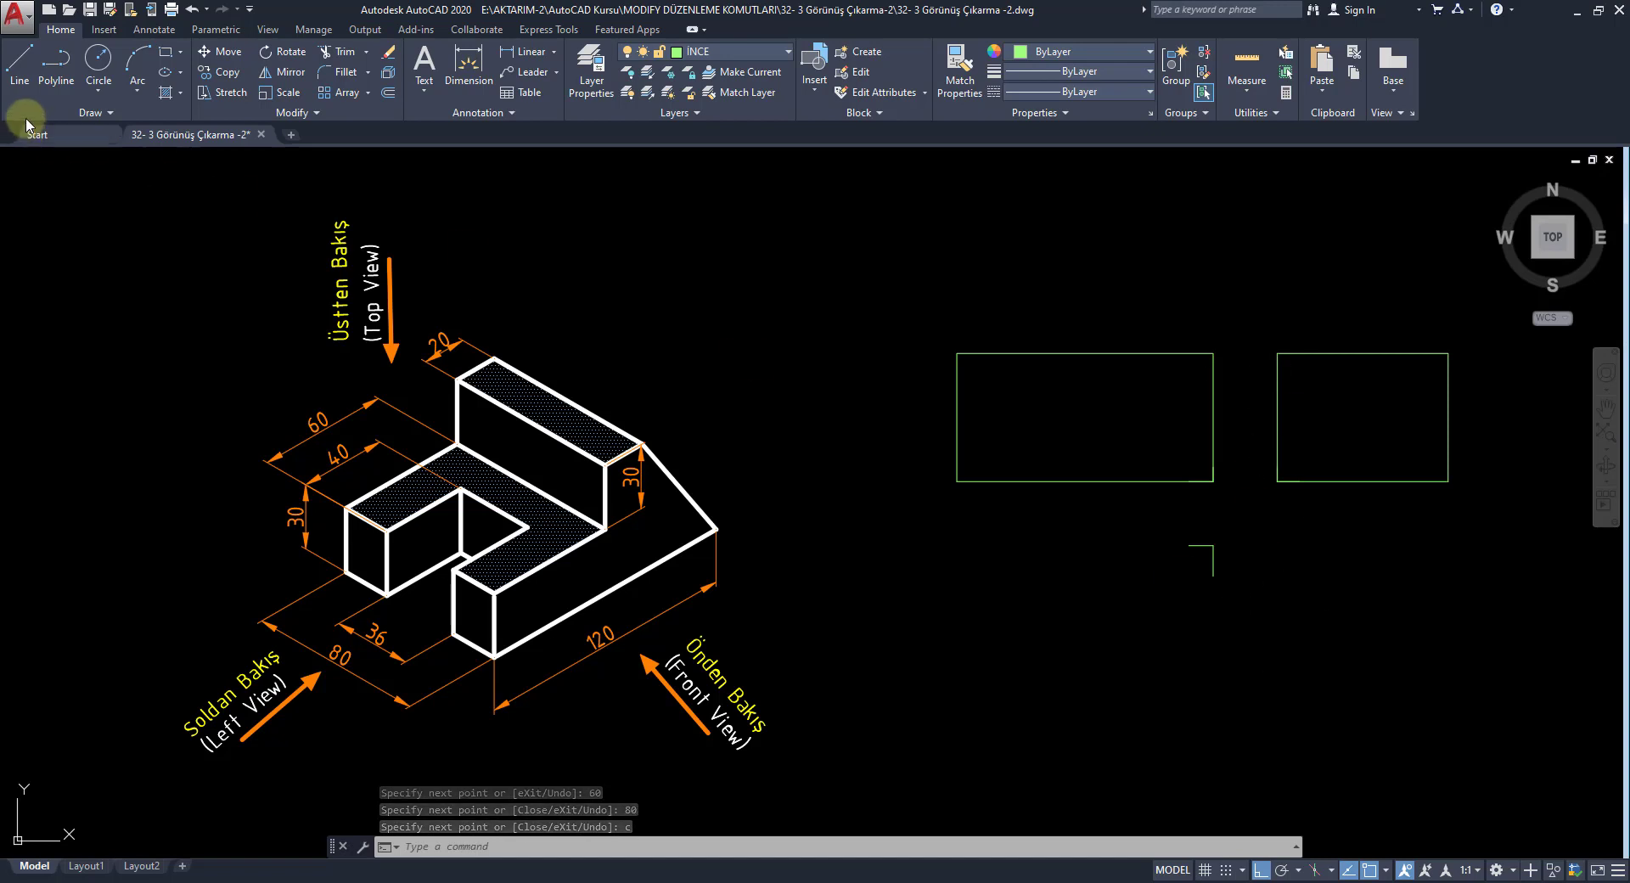
- Below the front view, draw lines 120, 80, 120 and close the top-view rectangle
left_click(28, 68)
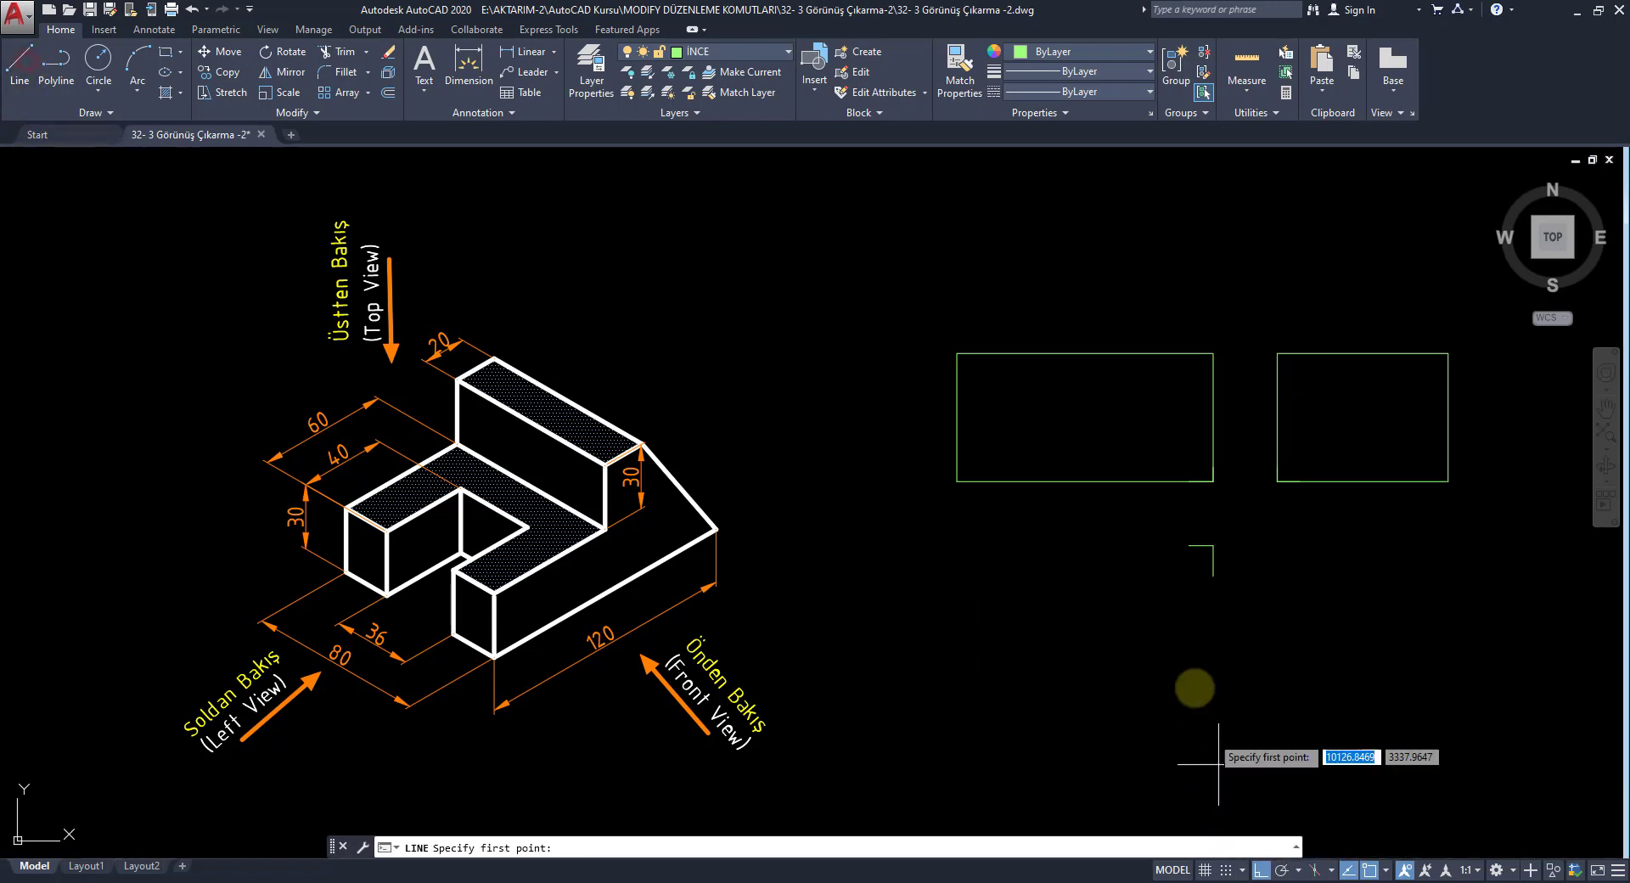
left_click(1214, 545)
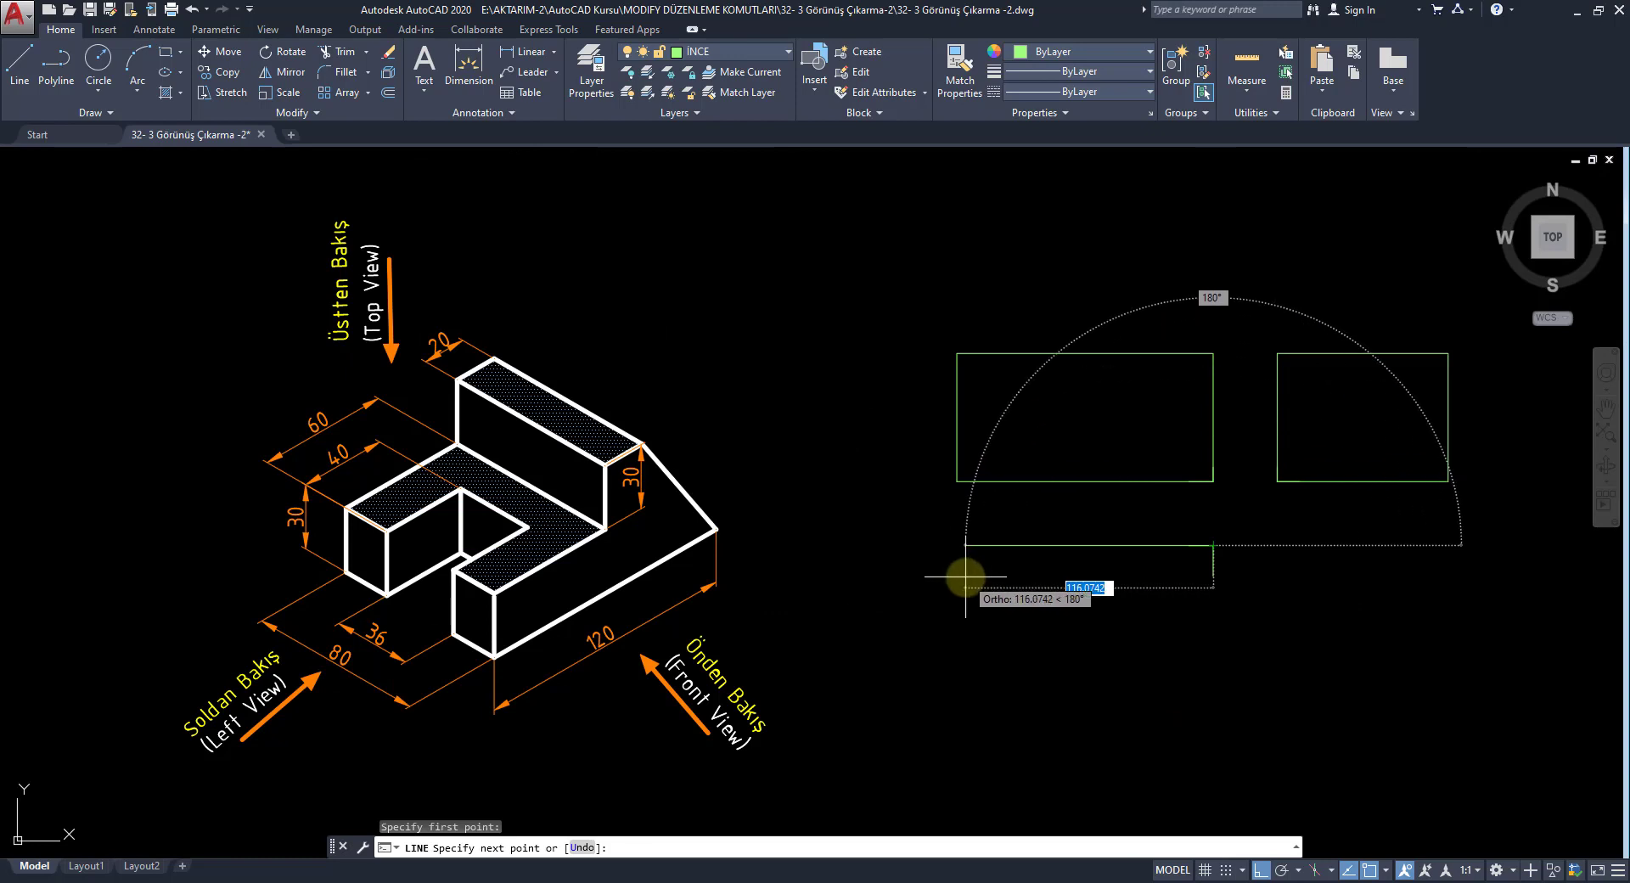
type("120")
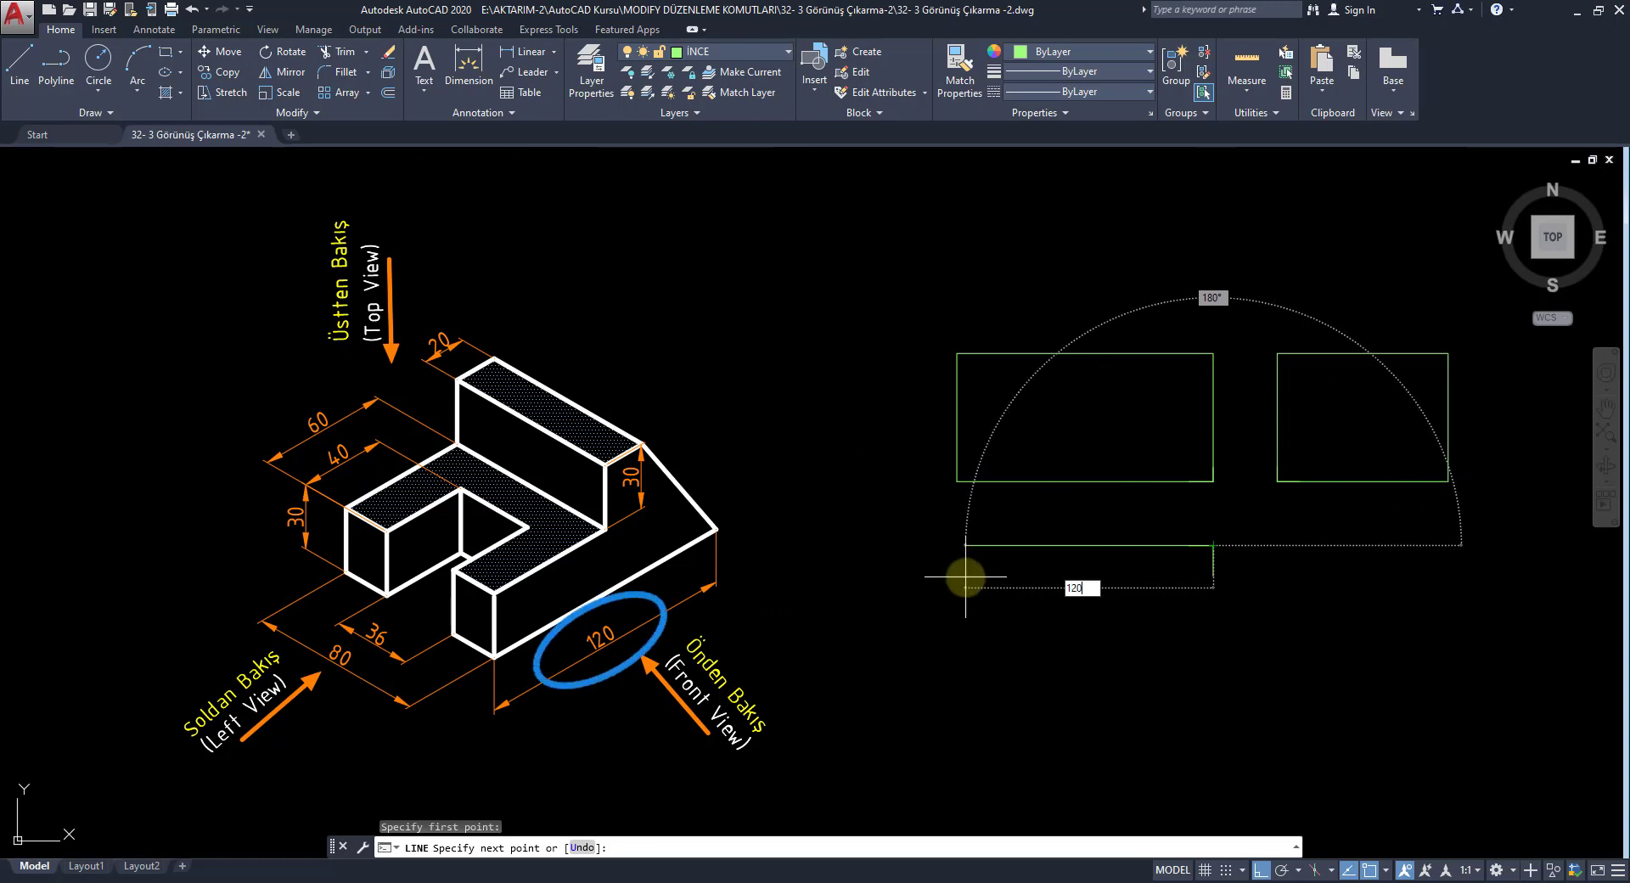
key("Return")
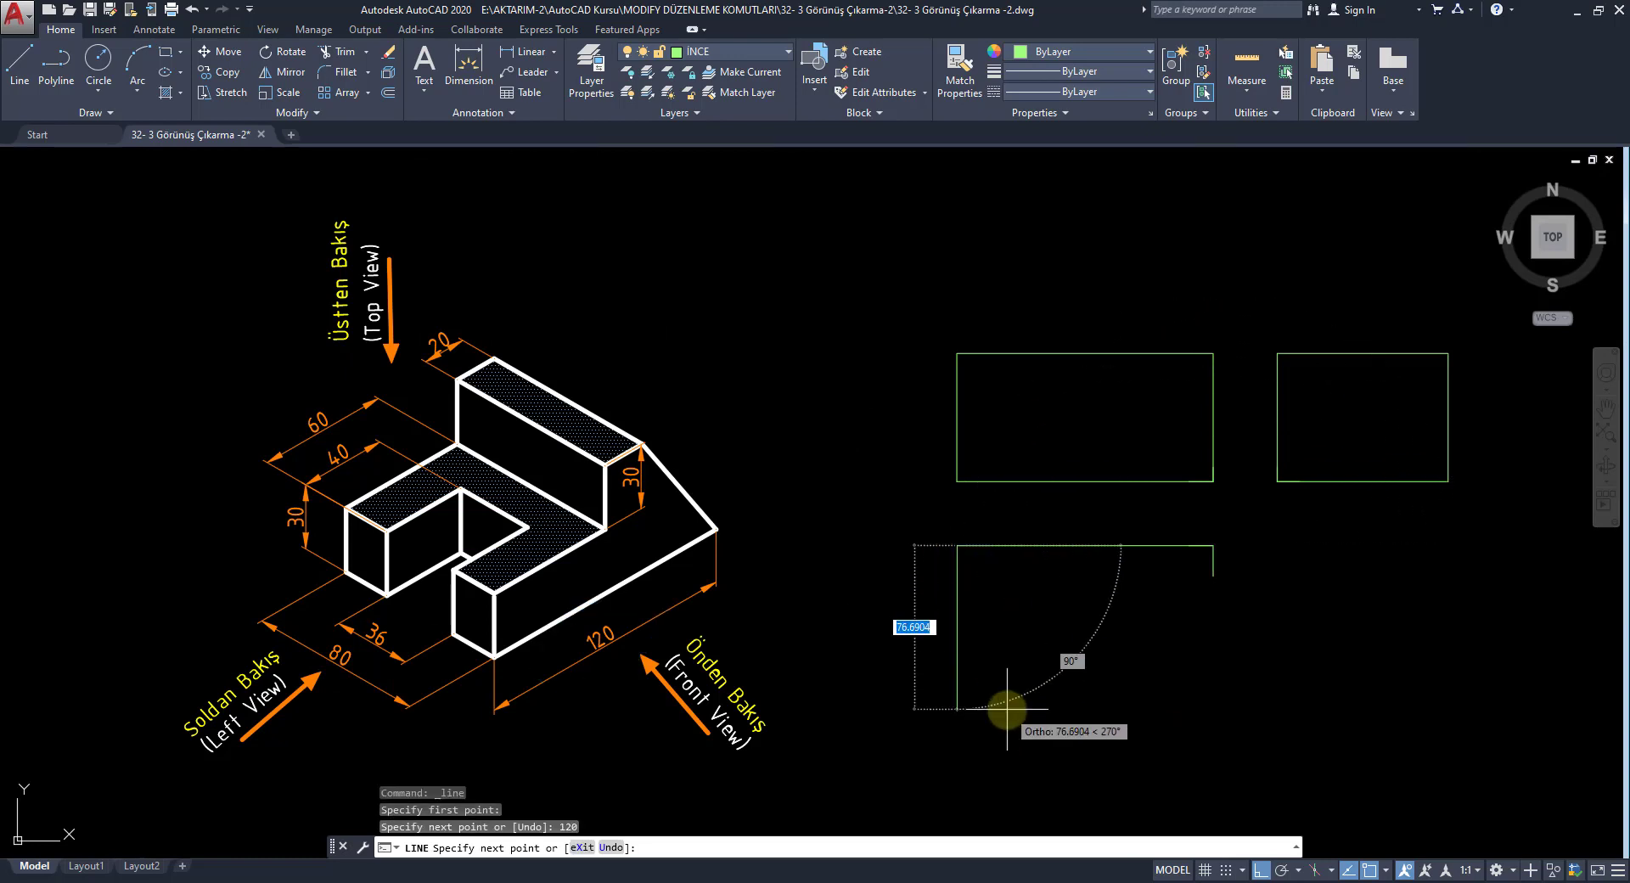
type("80")
key("Return")
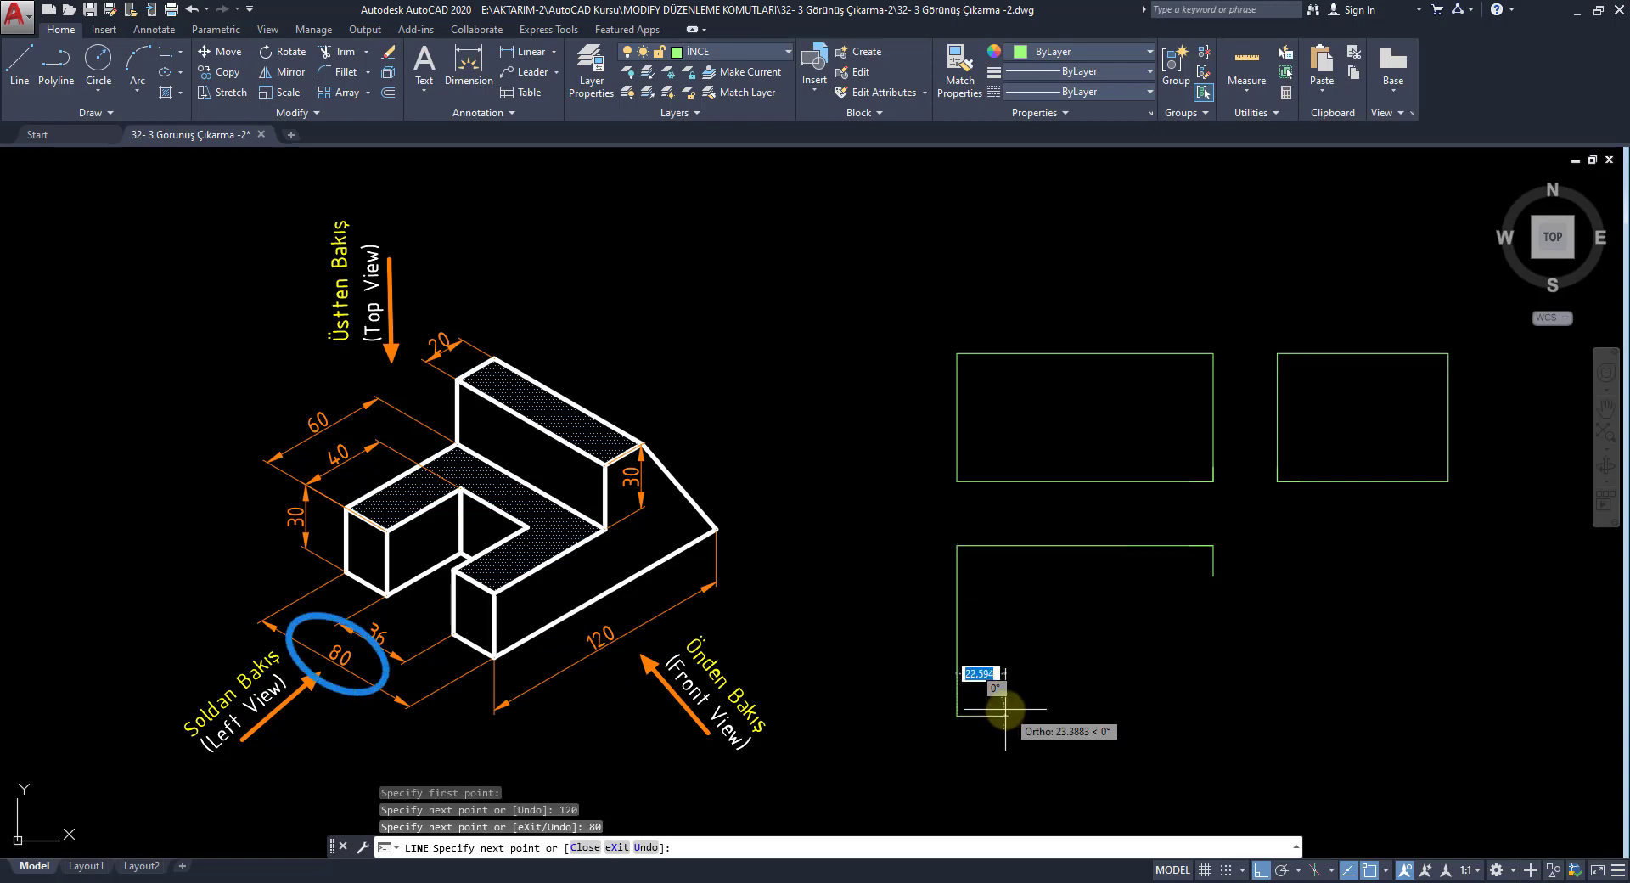
type("120")
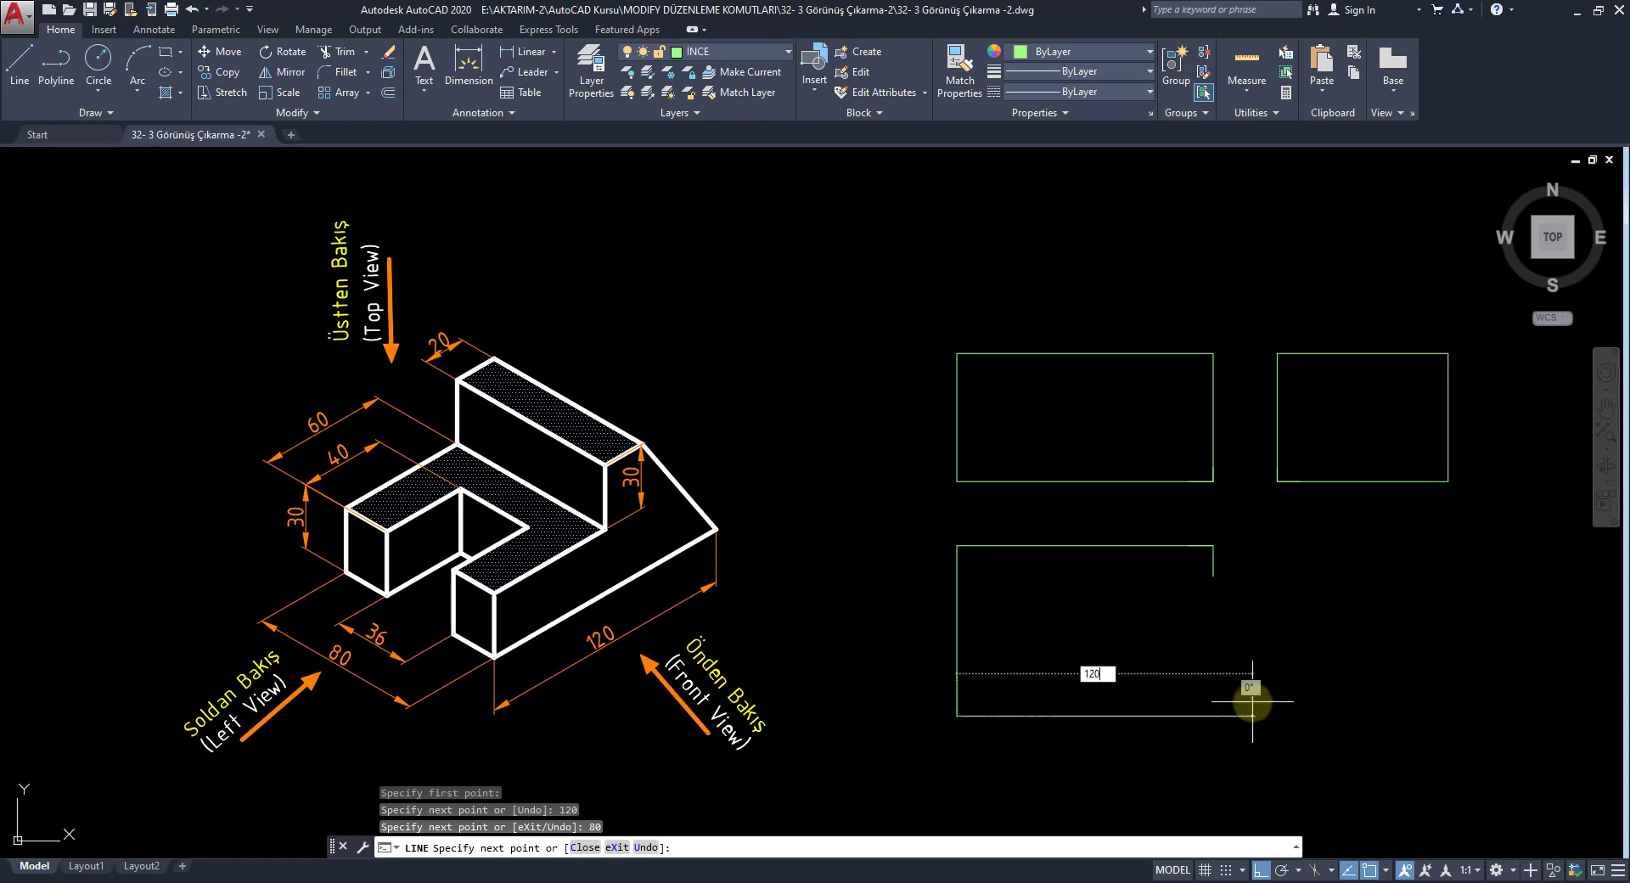
key("Return")
type("c")
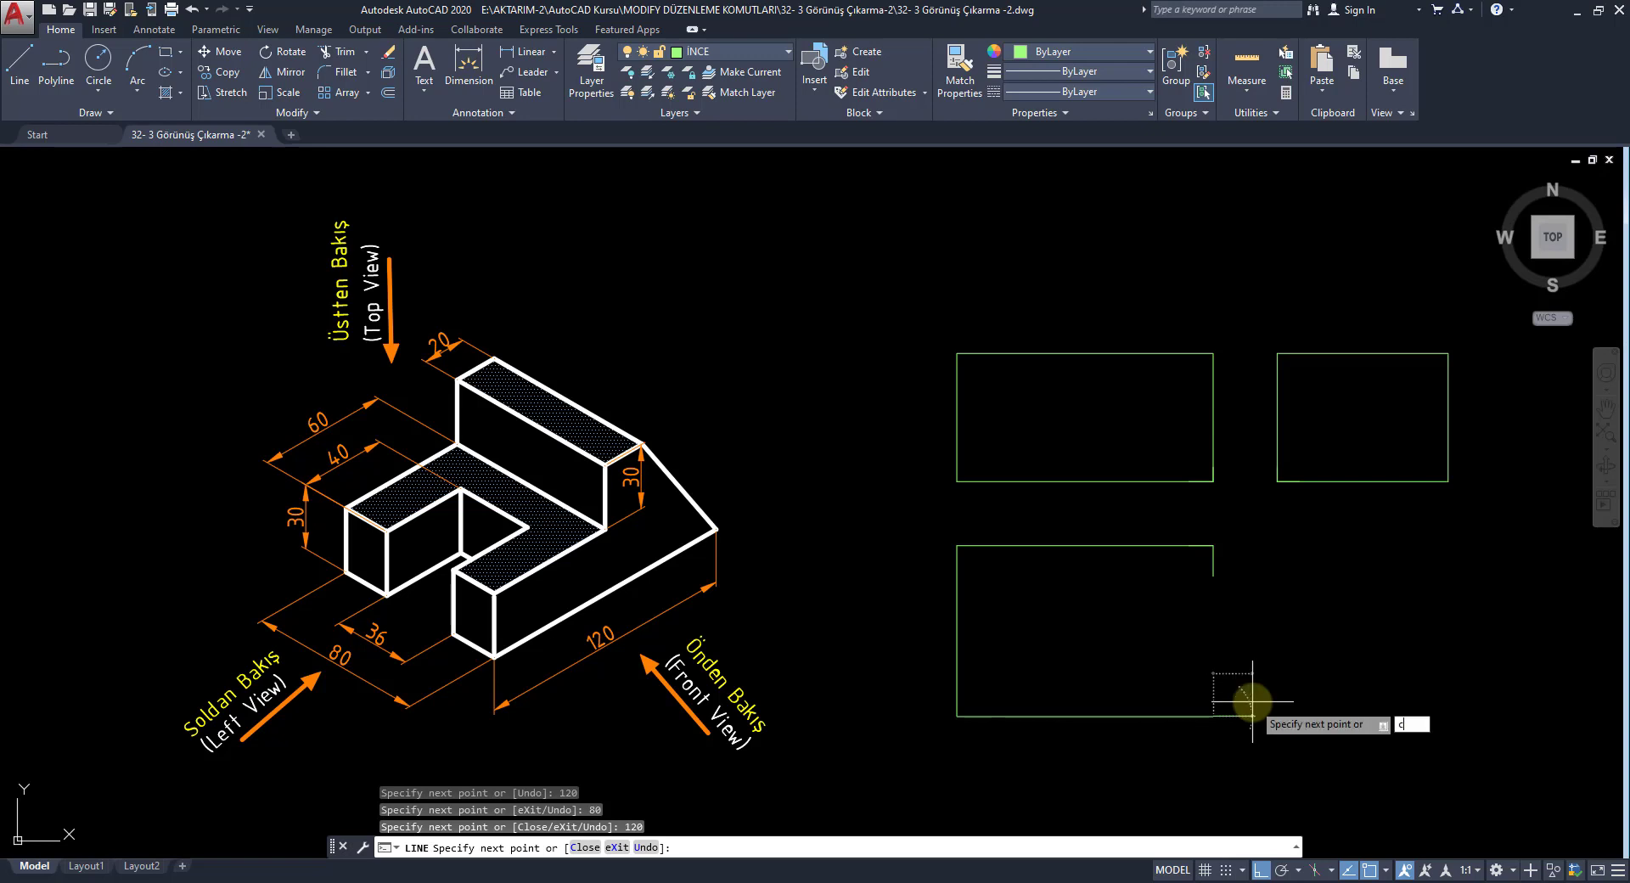
key("Return")
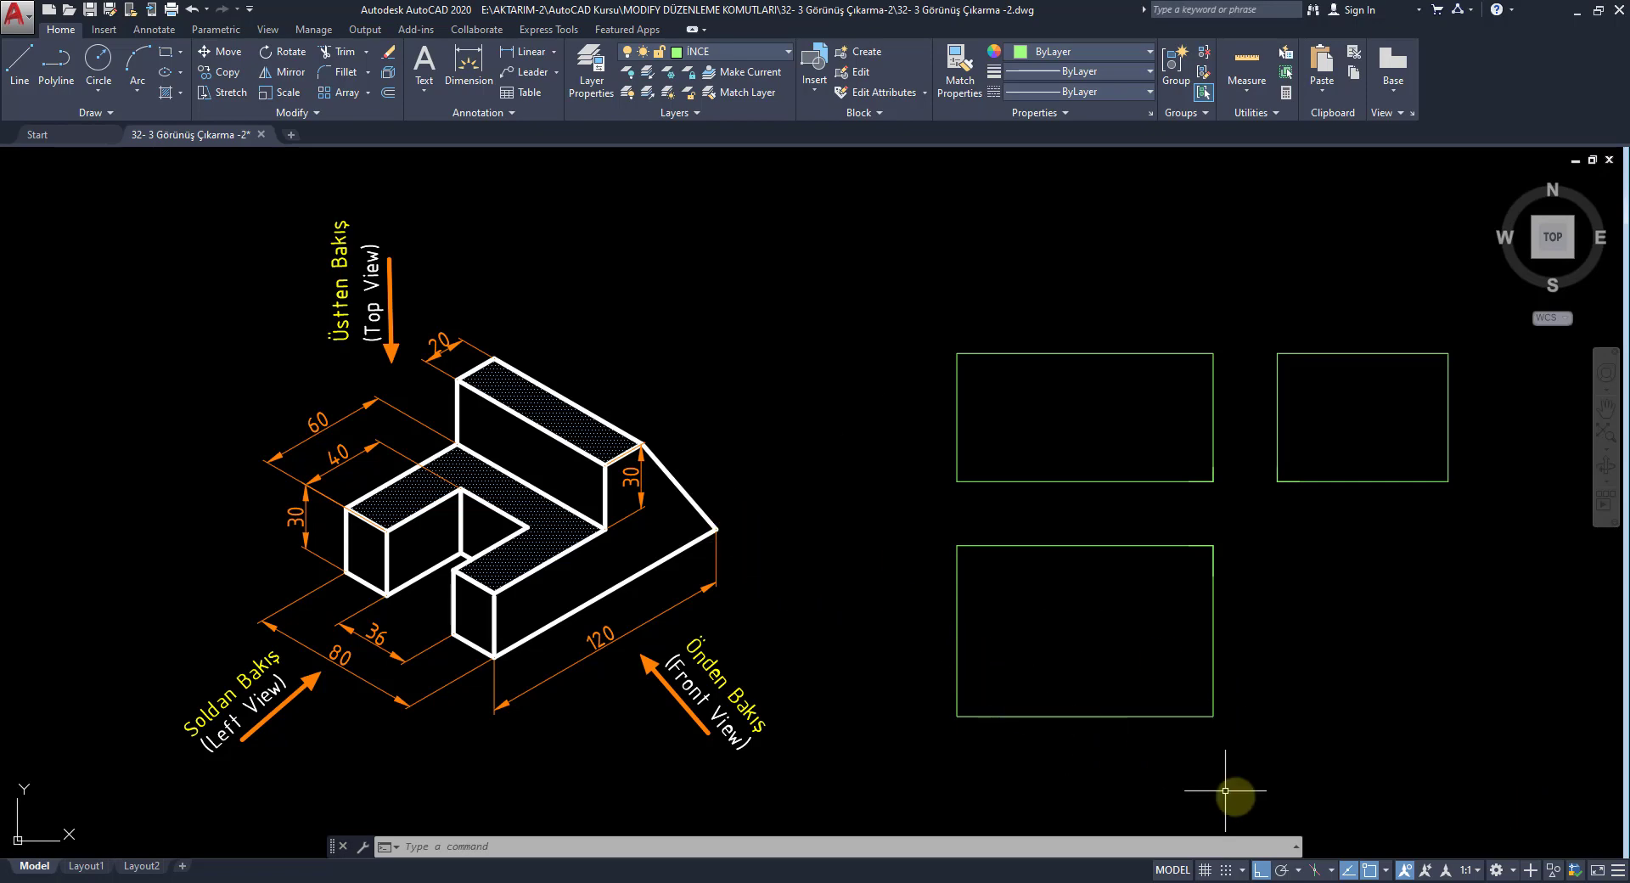
- Move the Paint image of the part to the right and fill its sloped right face green
left_click(1274, 881)
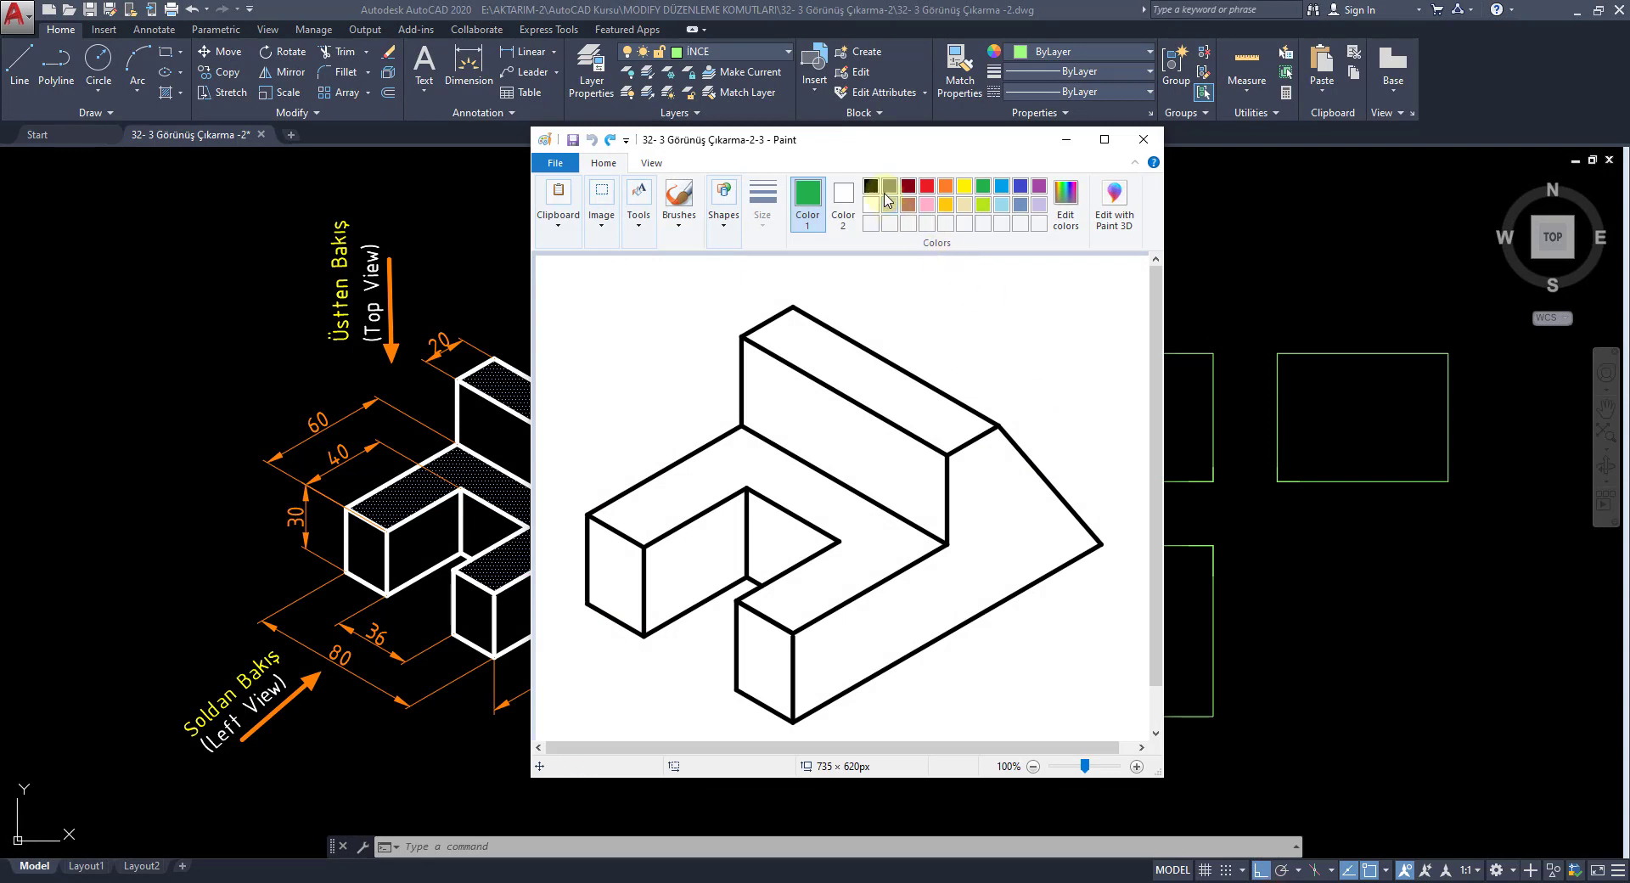
mouse_move(917, 153)
left_mouse_down()
mouse_move(875, 187)
mouse_move(1225, 174)
left_mouse_up()
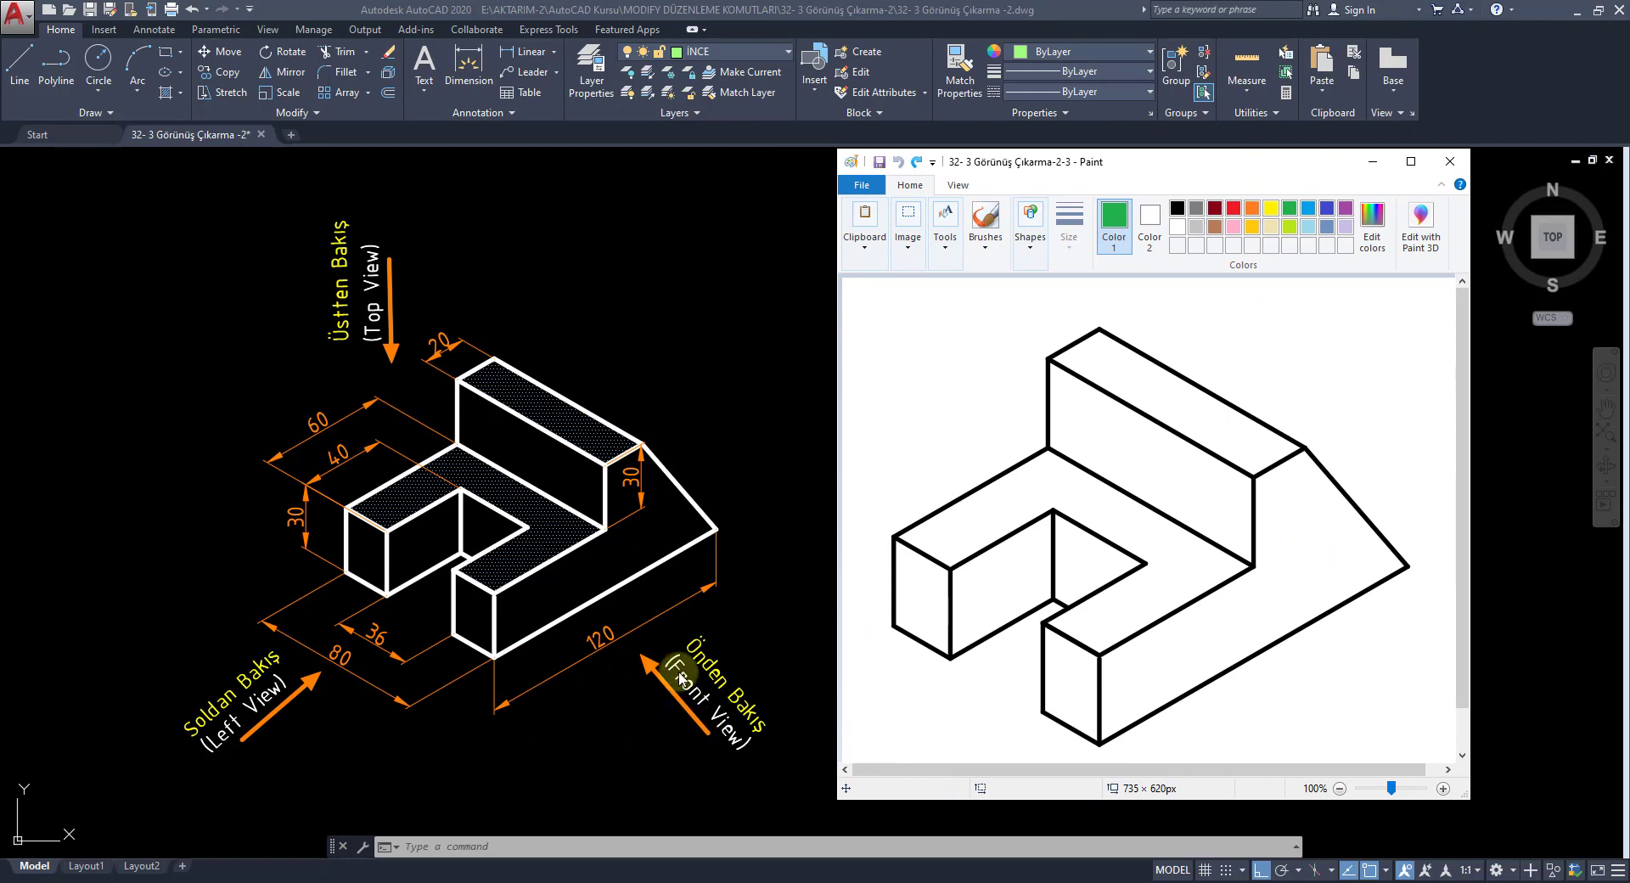
left_click(1293, 608)
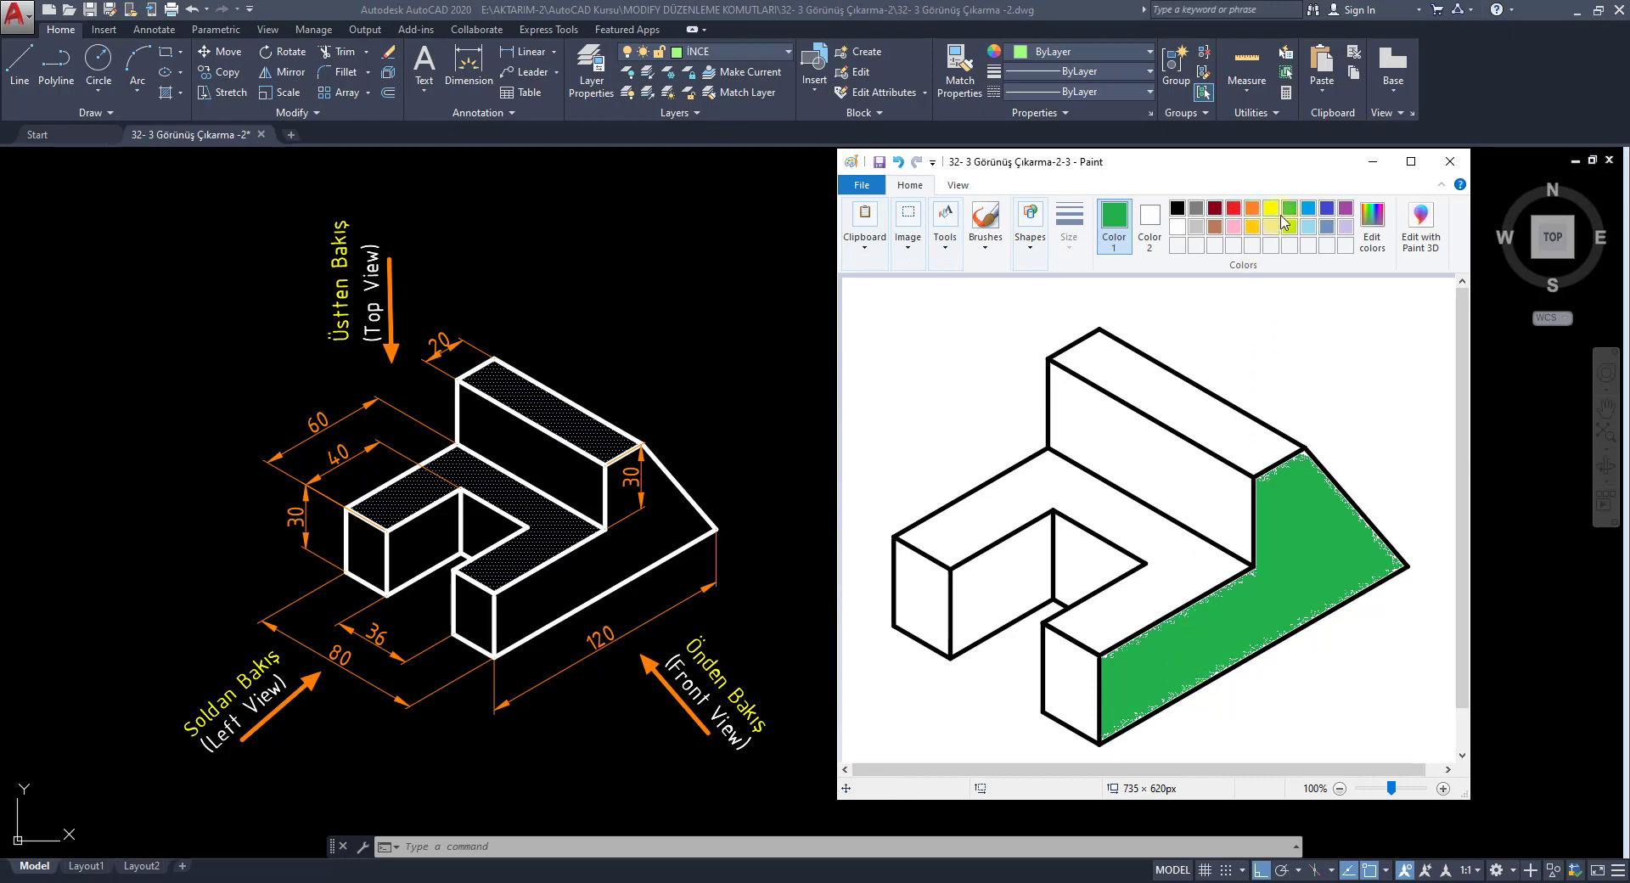
- Fill the back wall's top strip and the L-shaped top face light blue
left_click(1309, 210)
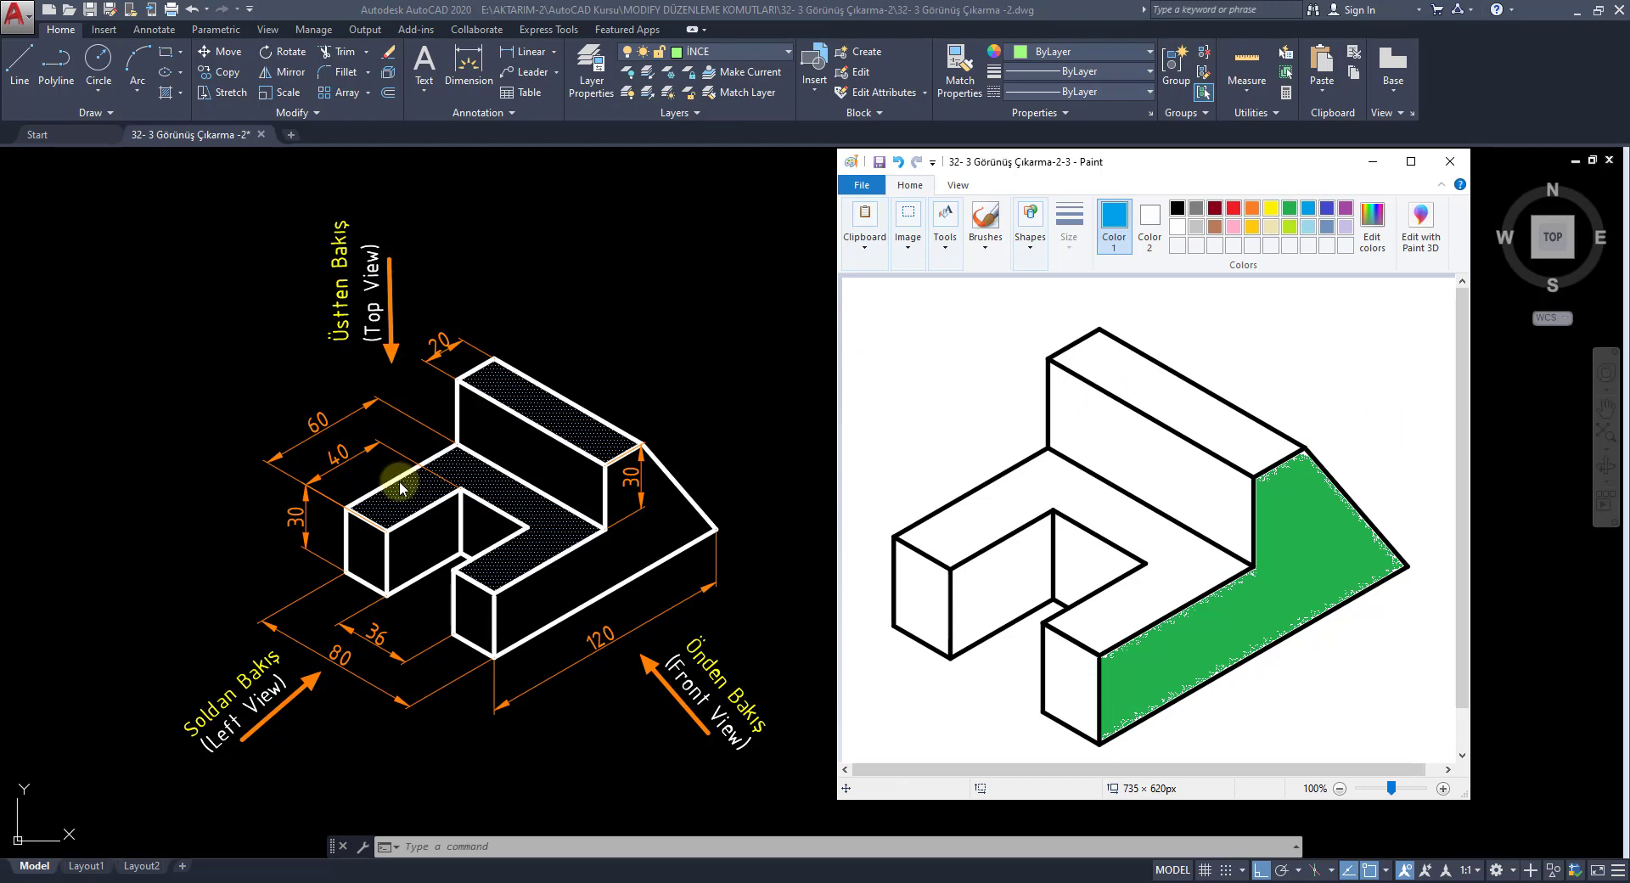
left_click(1240, 441)
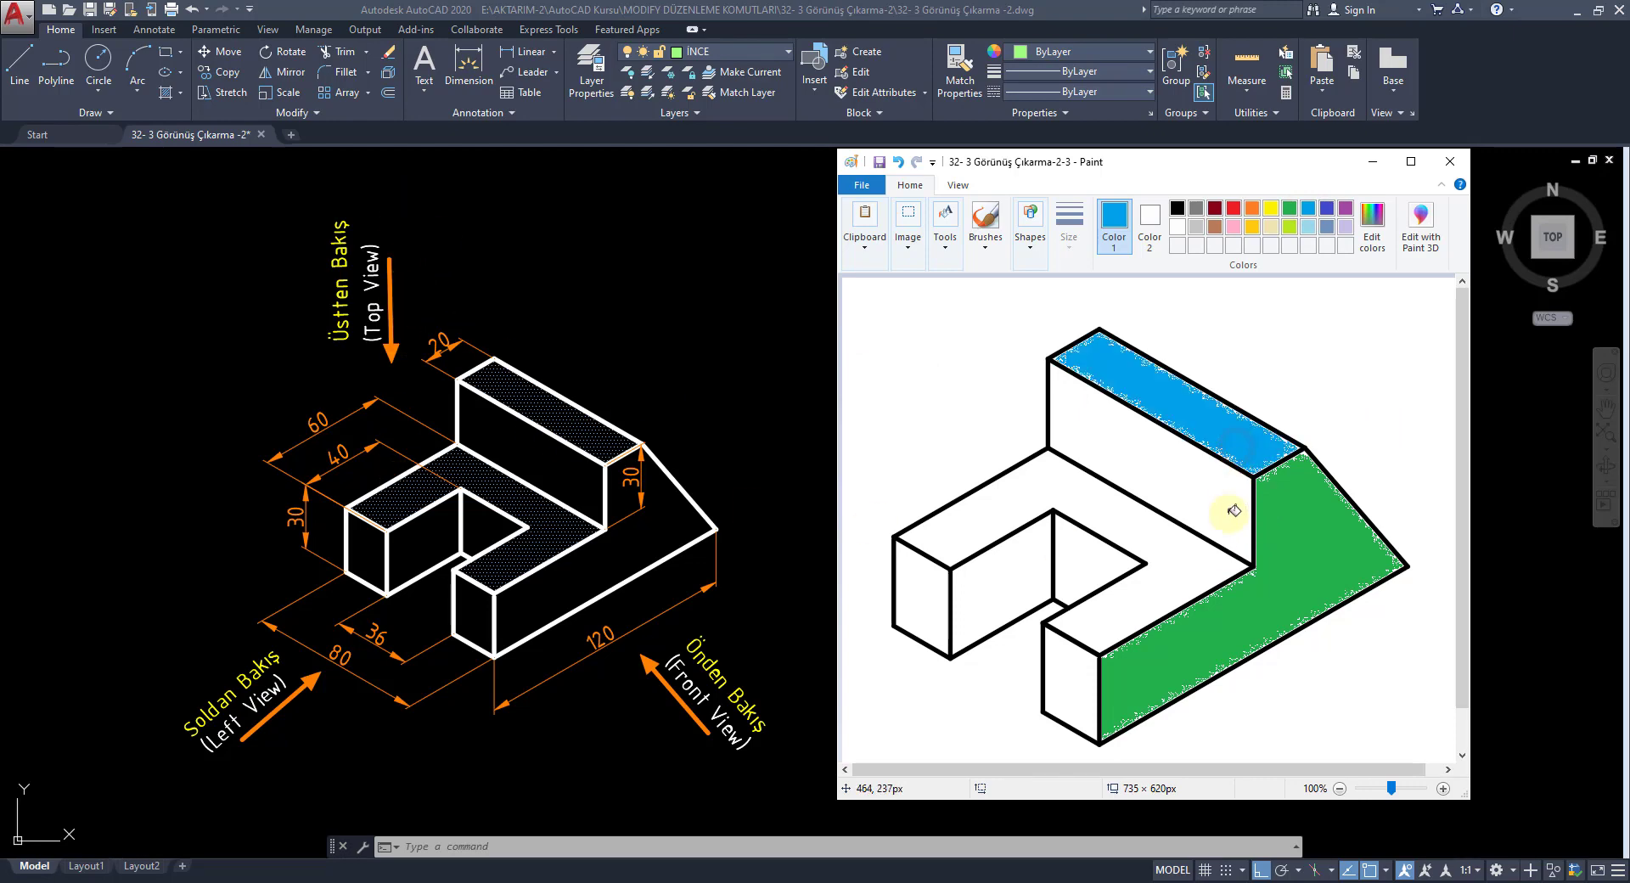
left_click(1198, 576)
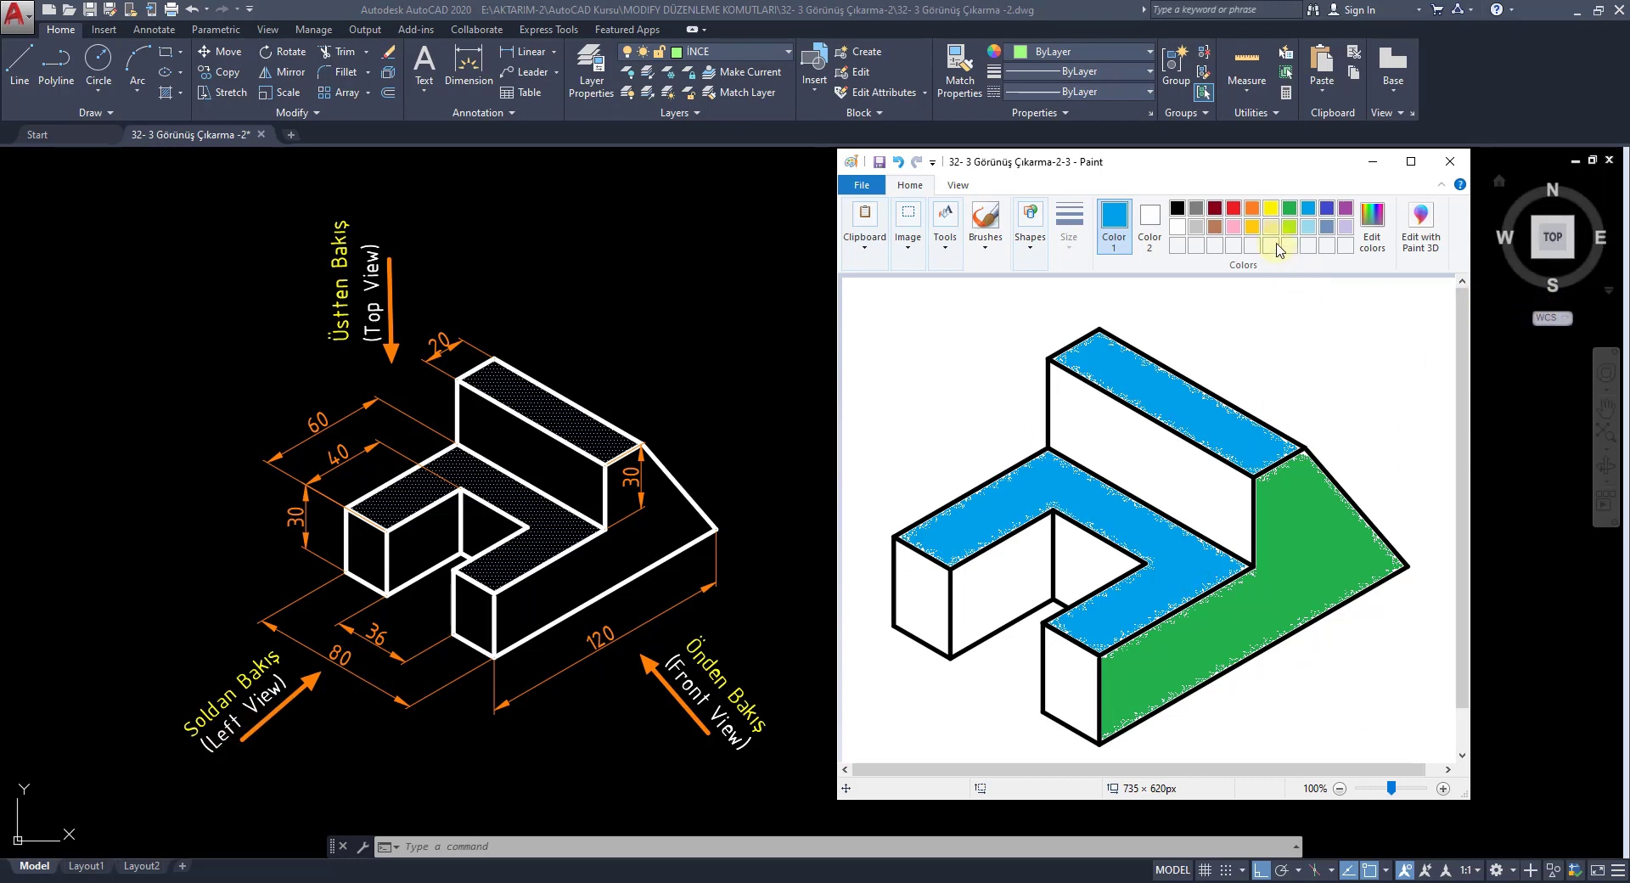
- Fill the back wall, small box, notch and lower box front faces yellow
left_click(1272, 211)
left_click(1194, 494)
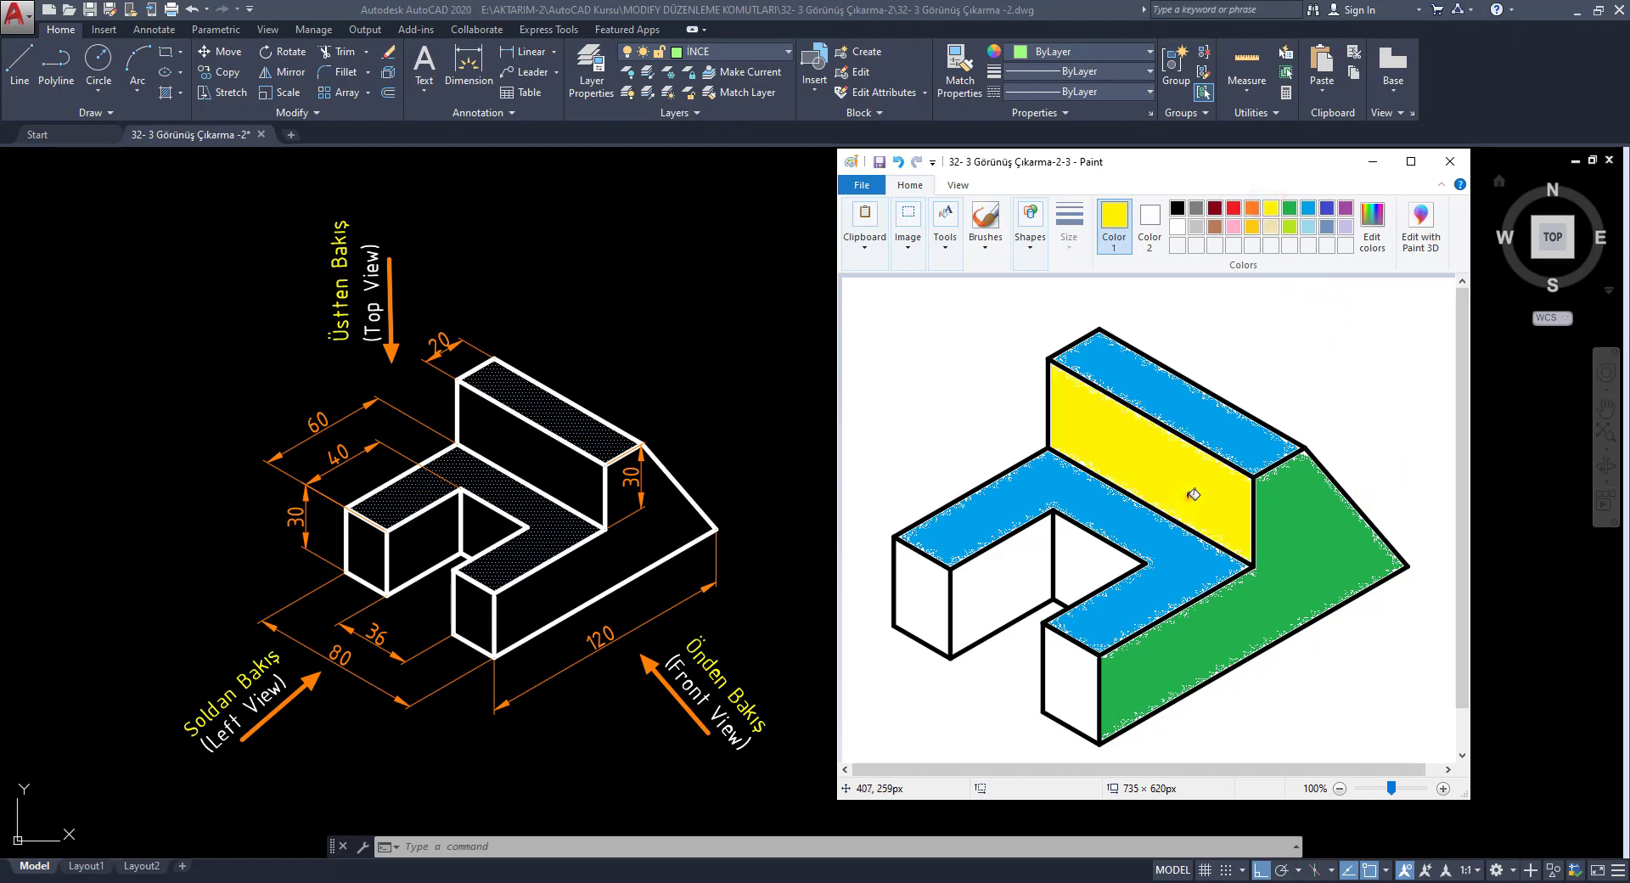
left_click(923, 626)
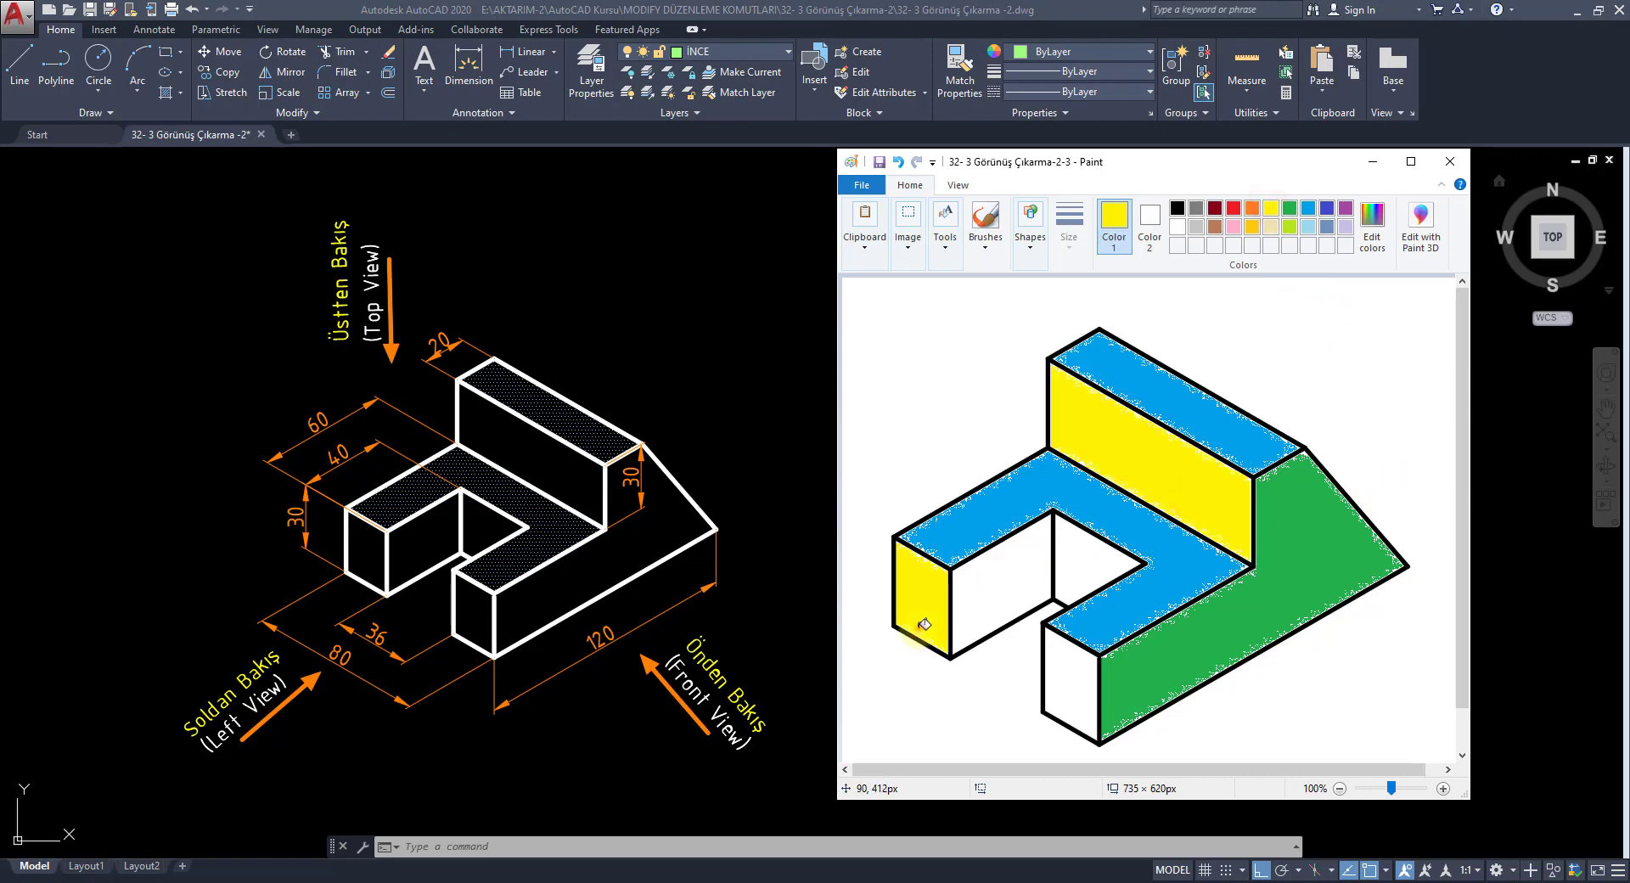
left_click(1103, 555)
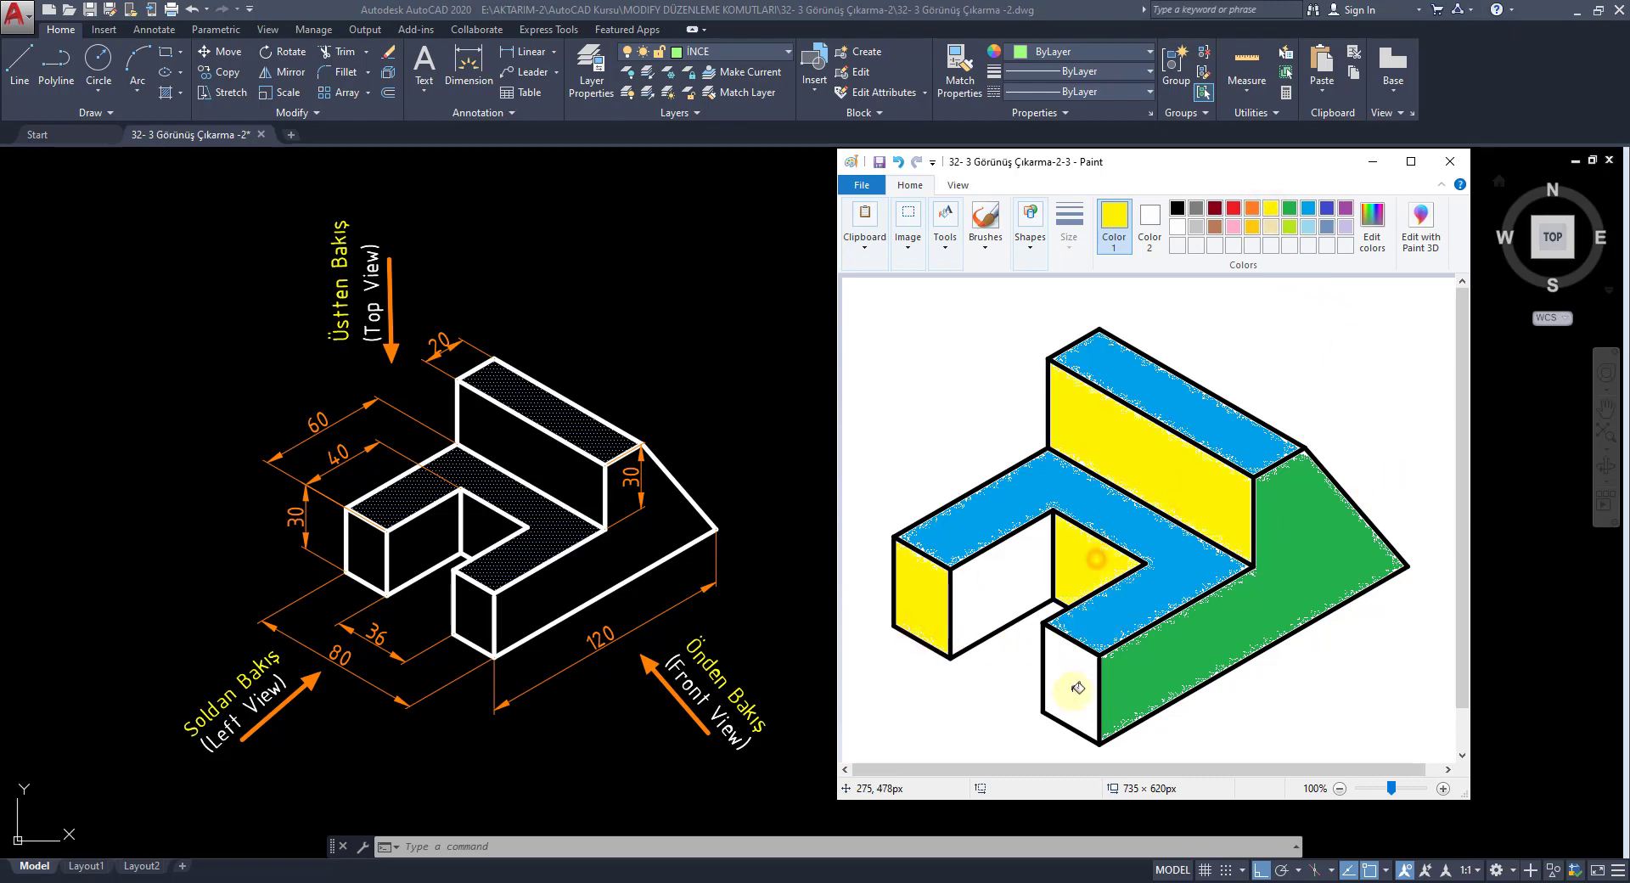
left_click(1072, 697)
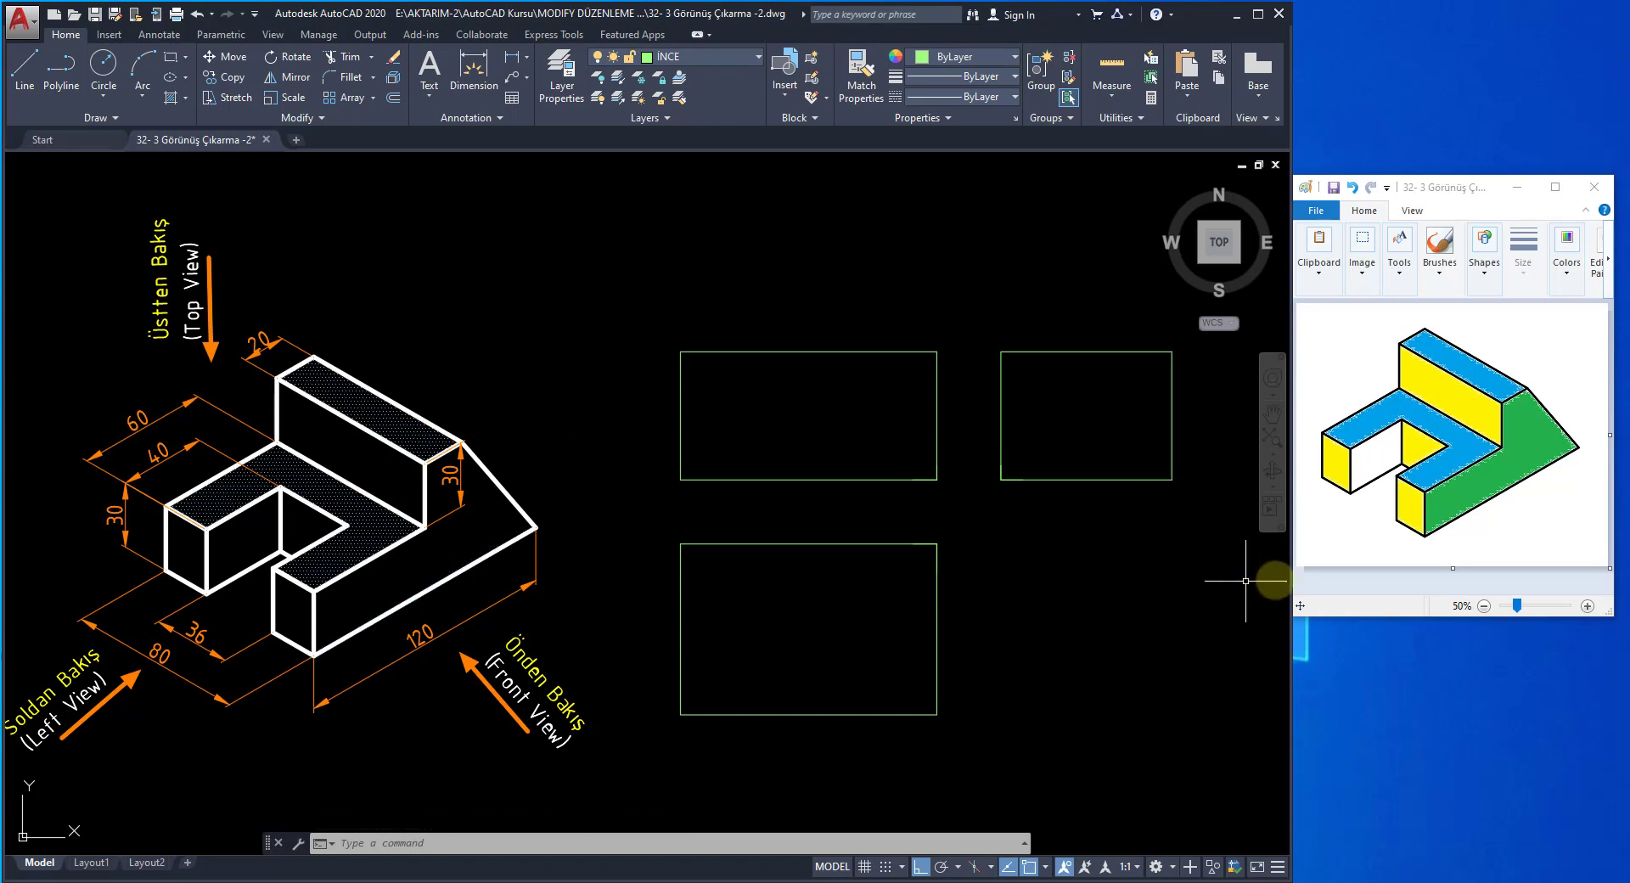
- Make KALIN current and draw the front view's bottom edge across the rectangle
left_click(728, 63)
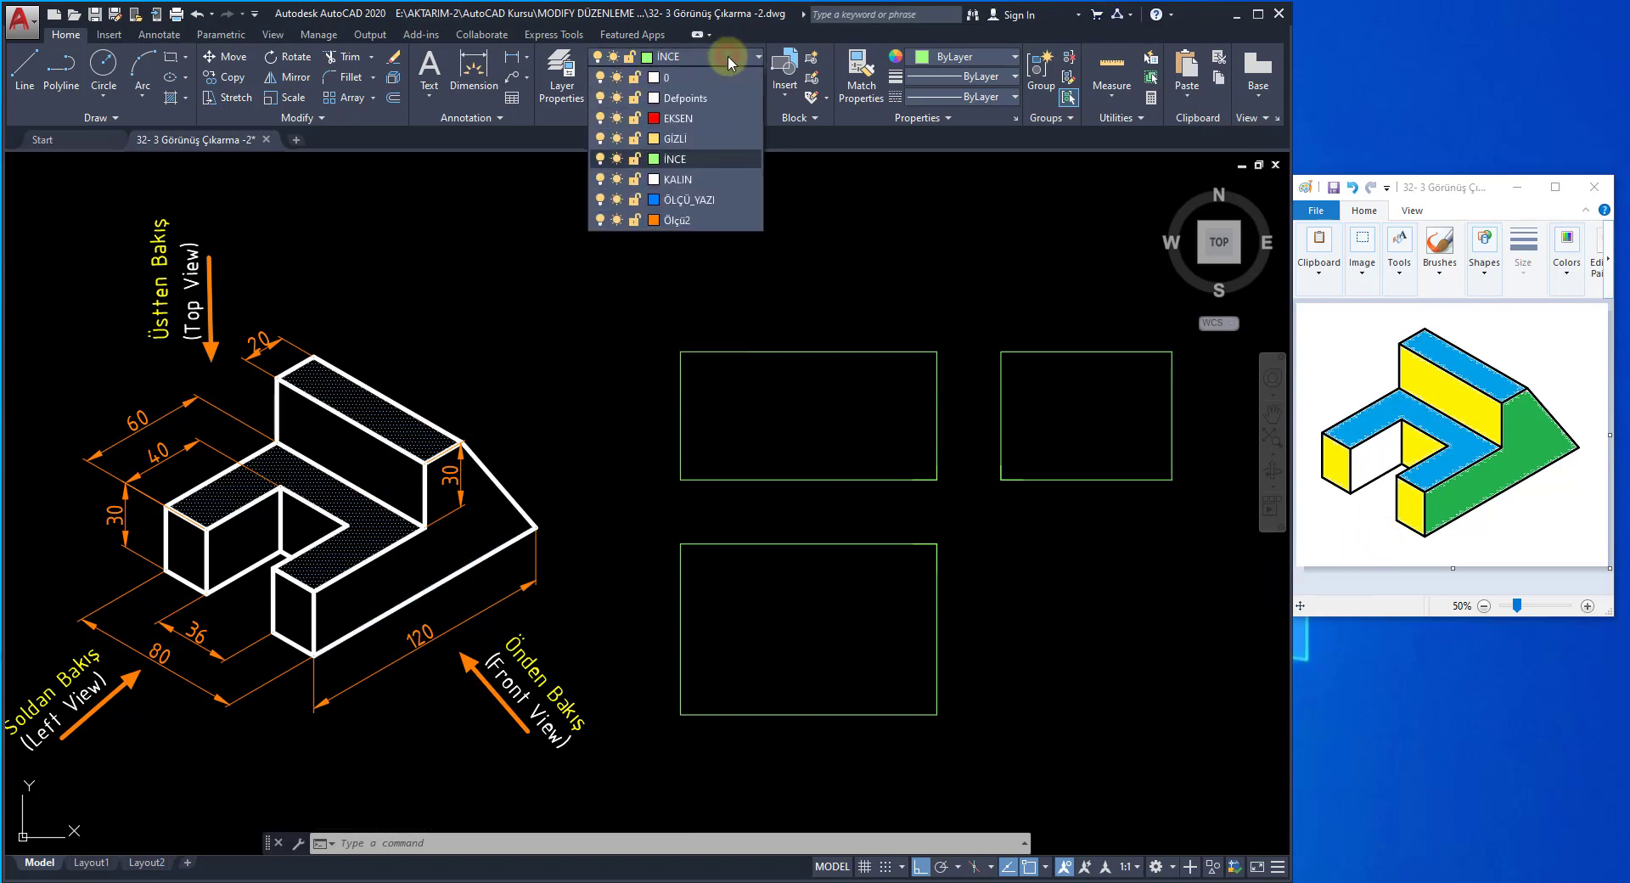
left_click(682, 175)
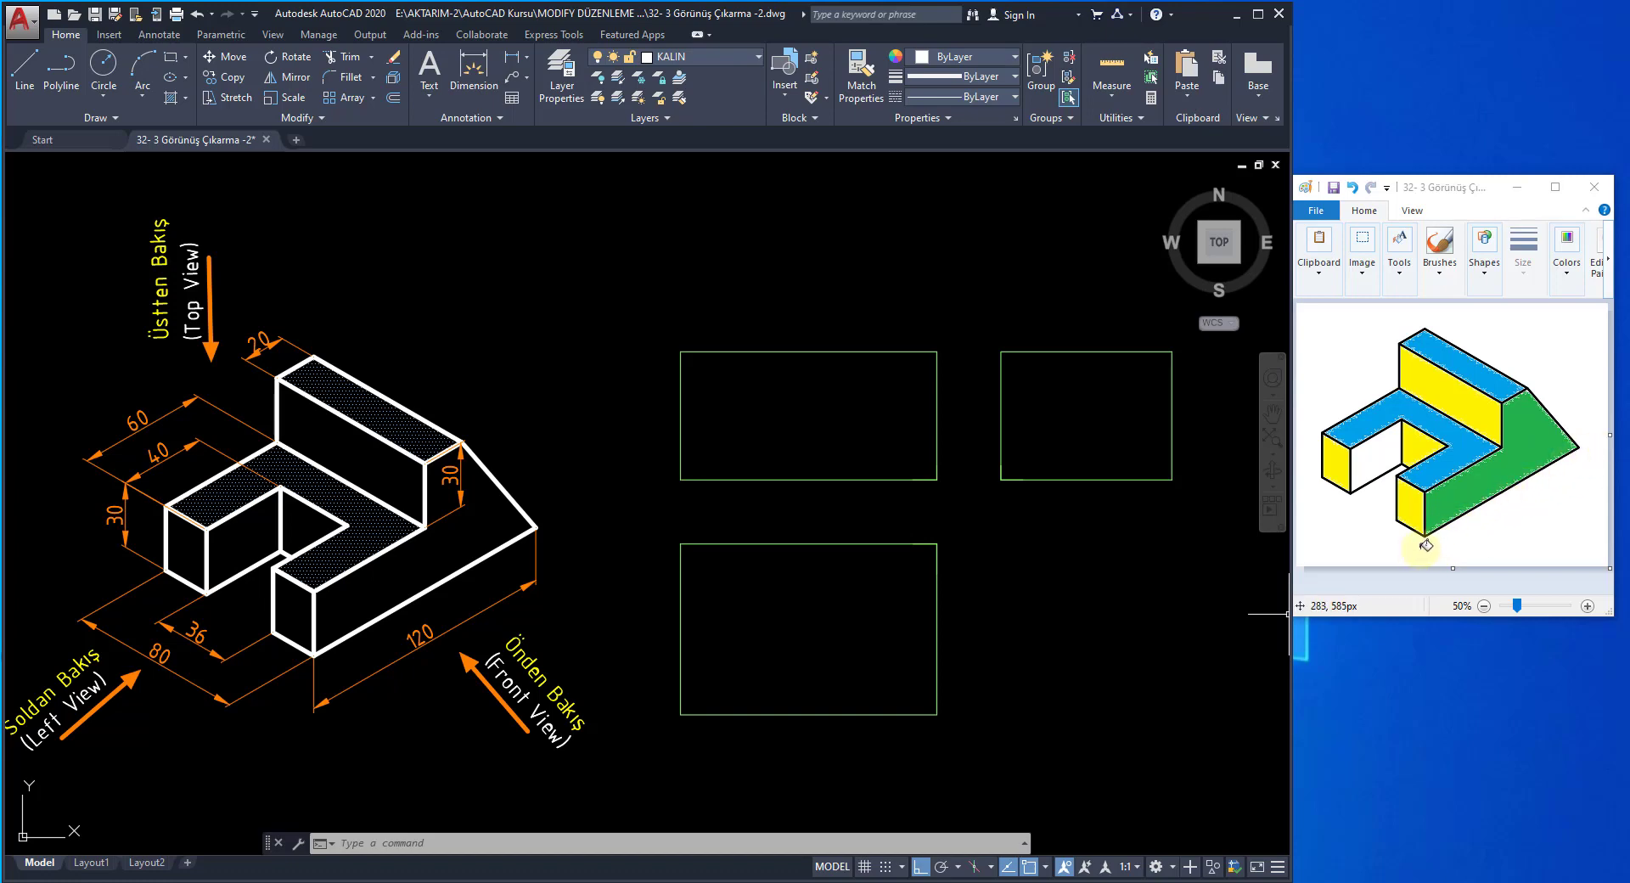
left_click(26, 68)
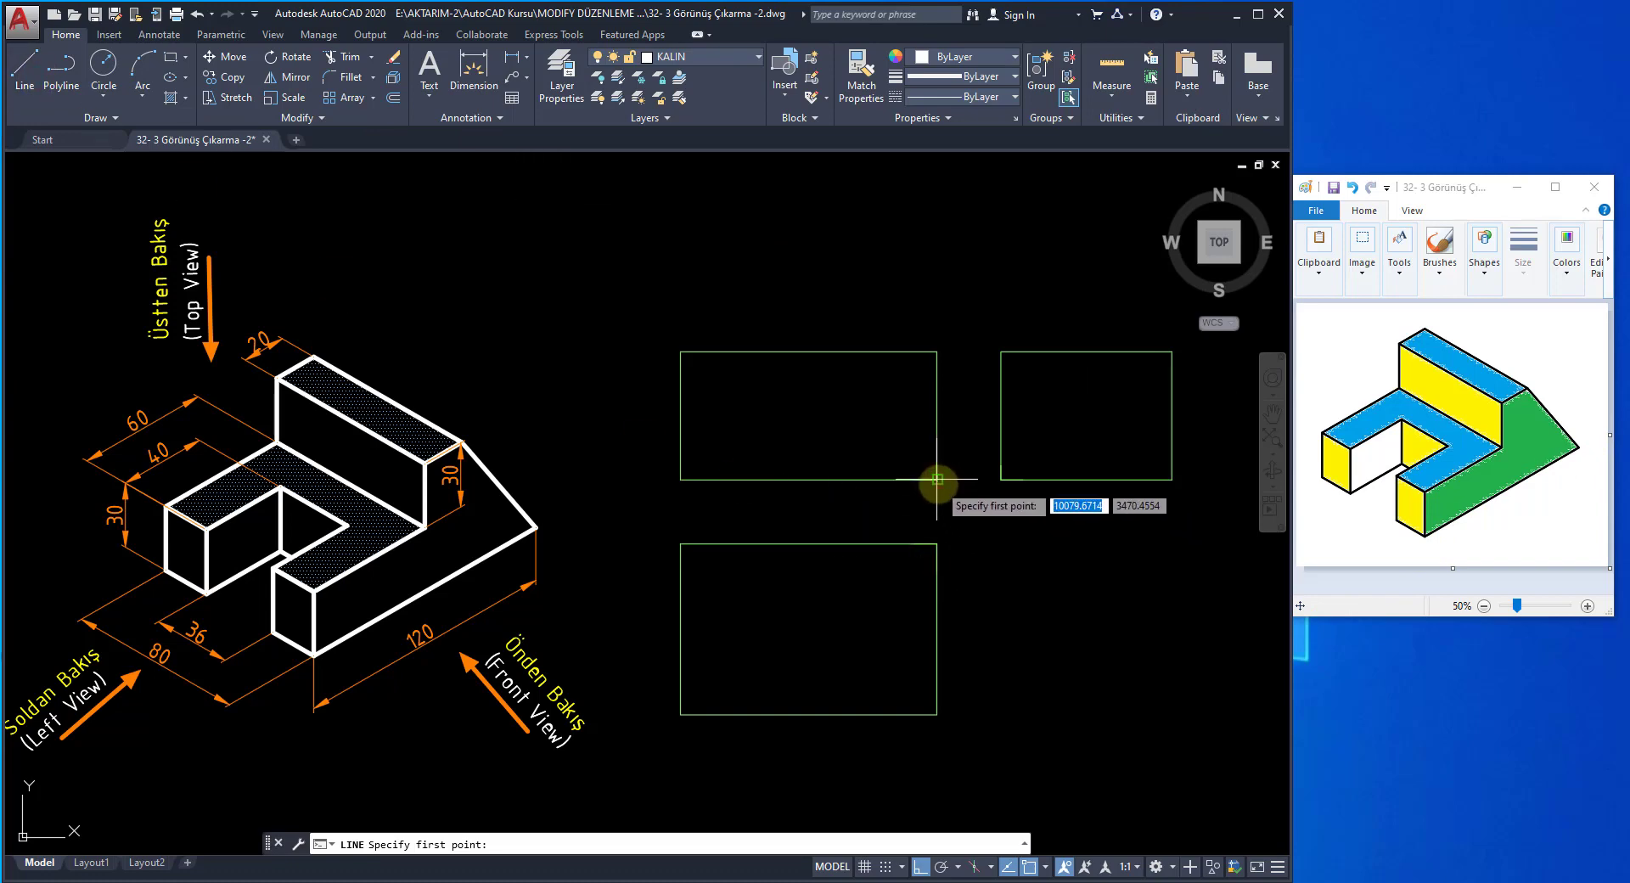
left_click(936, 480)
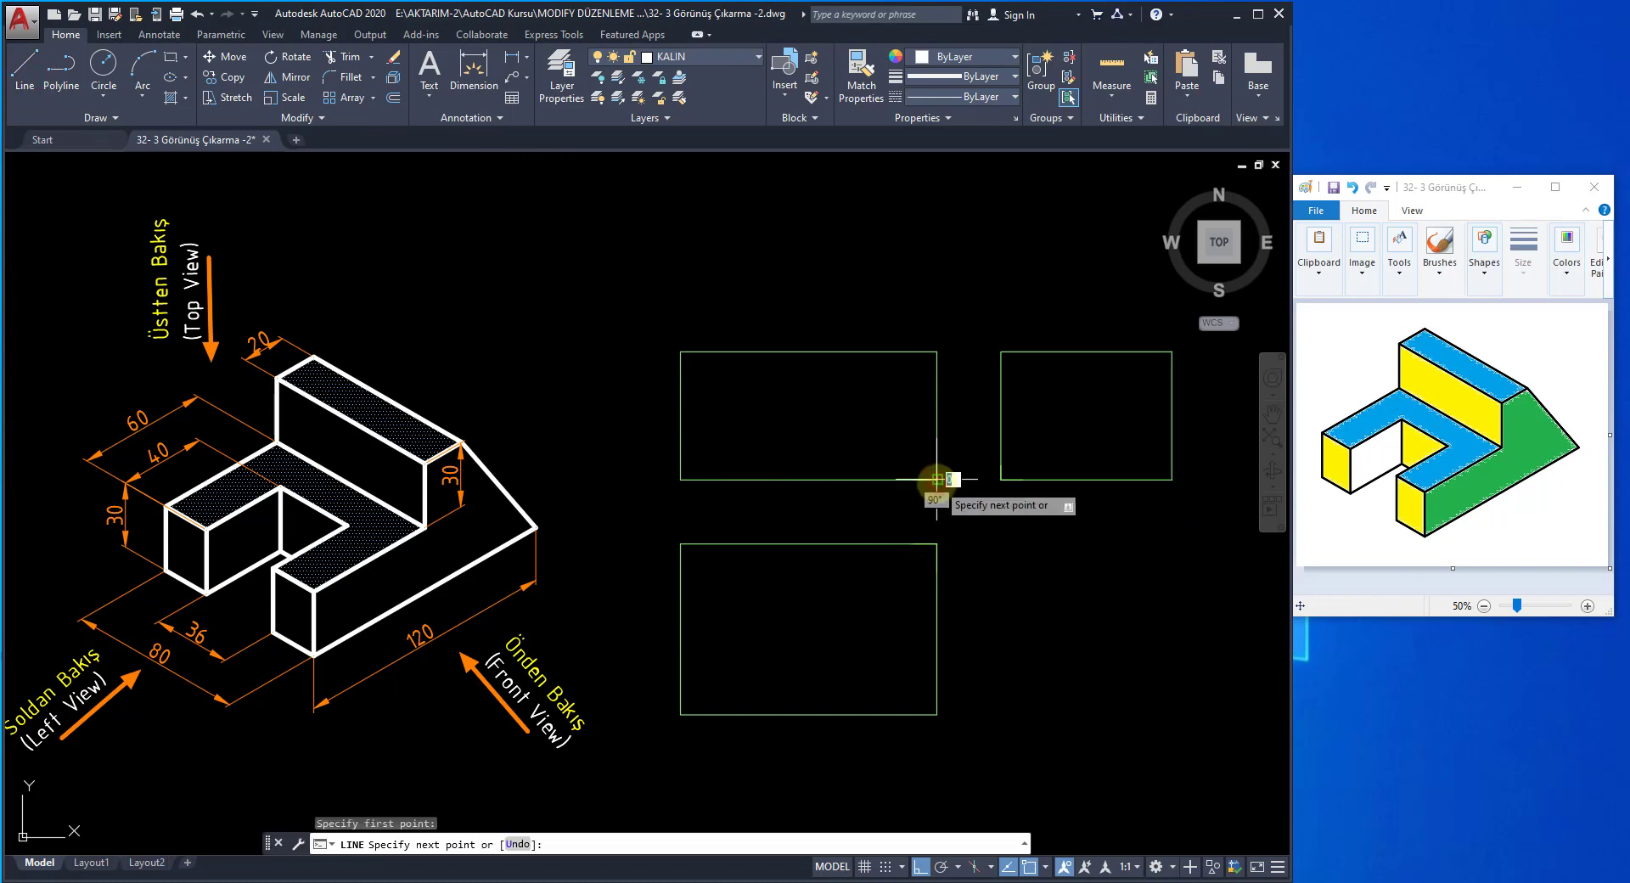
left_click(681, 480)
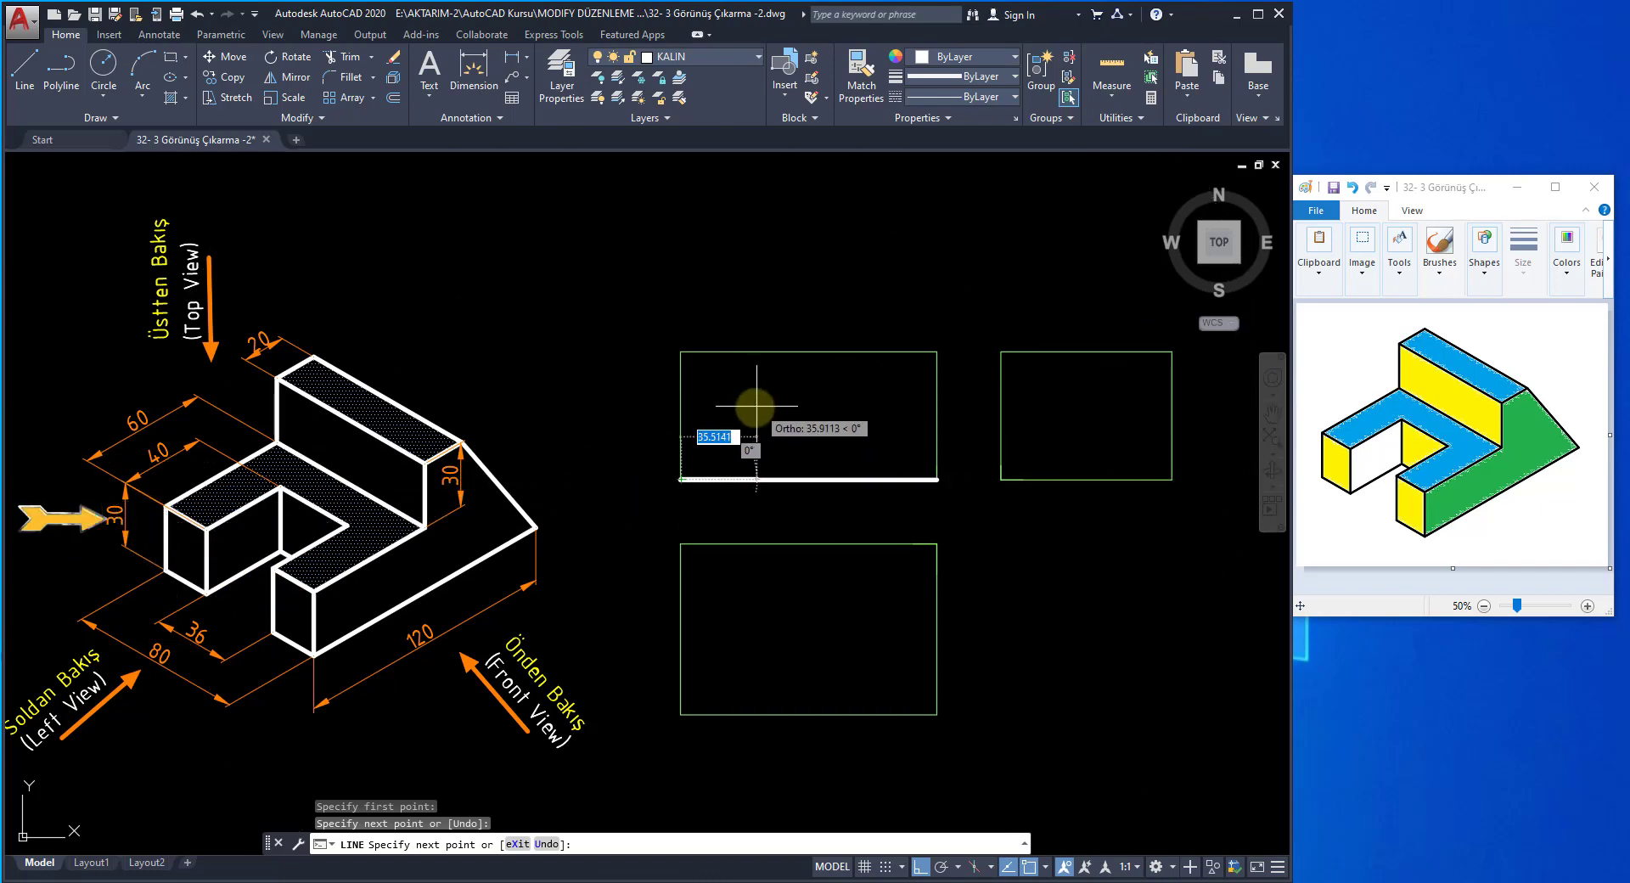
- Continue the profile with a 30 vertical, 60 horizontal, 30 step and 20 top edge
type("30")
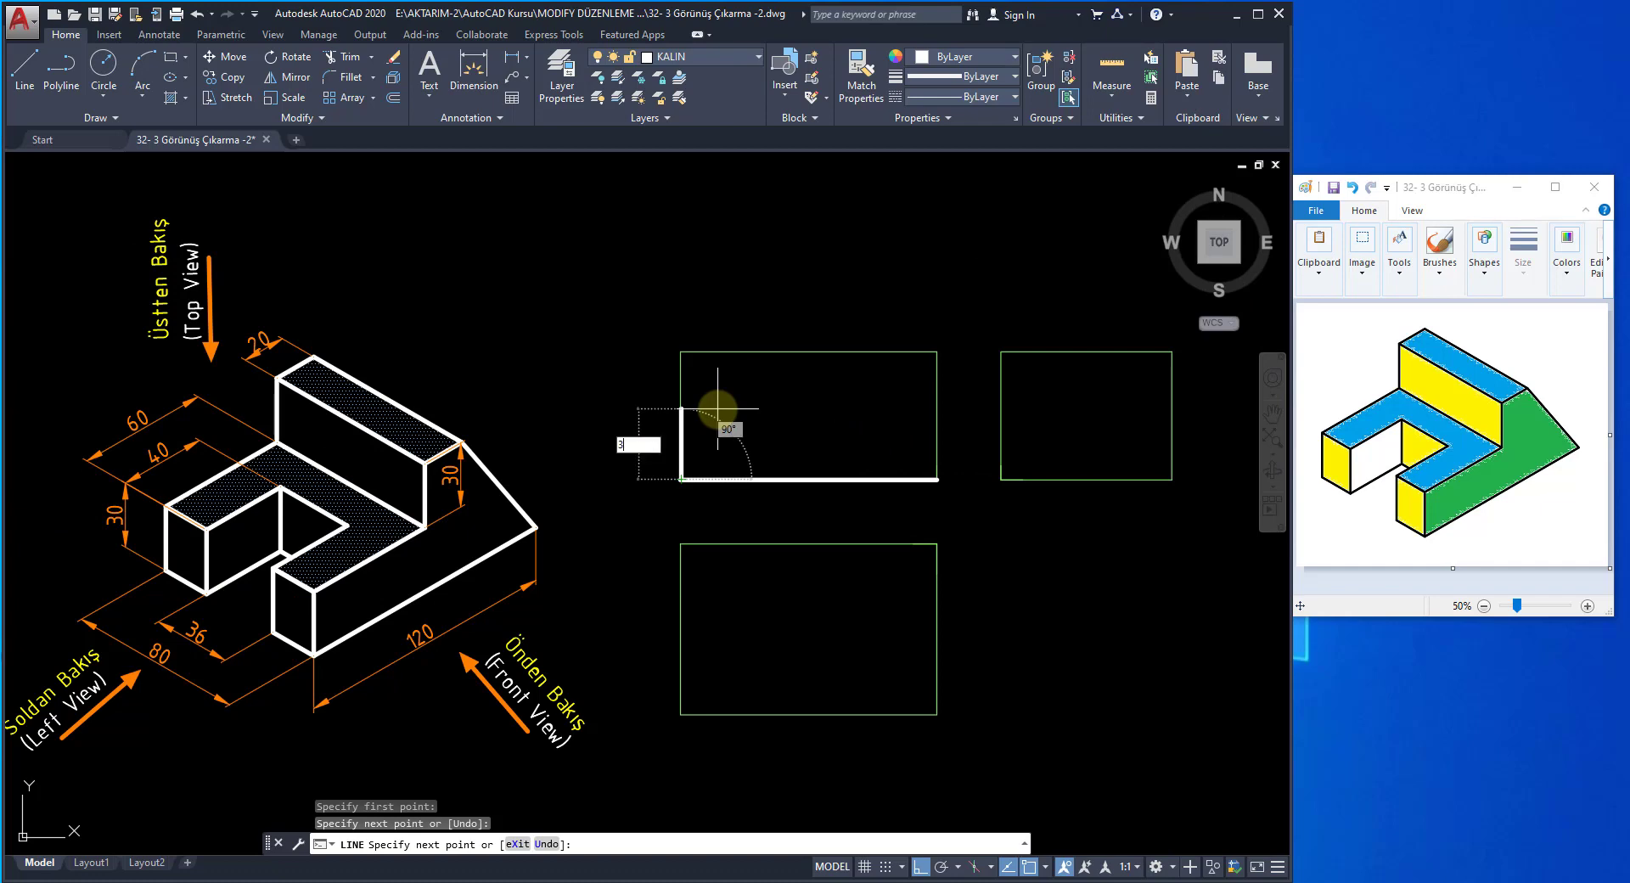
key("Return")
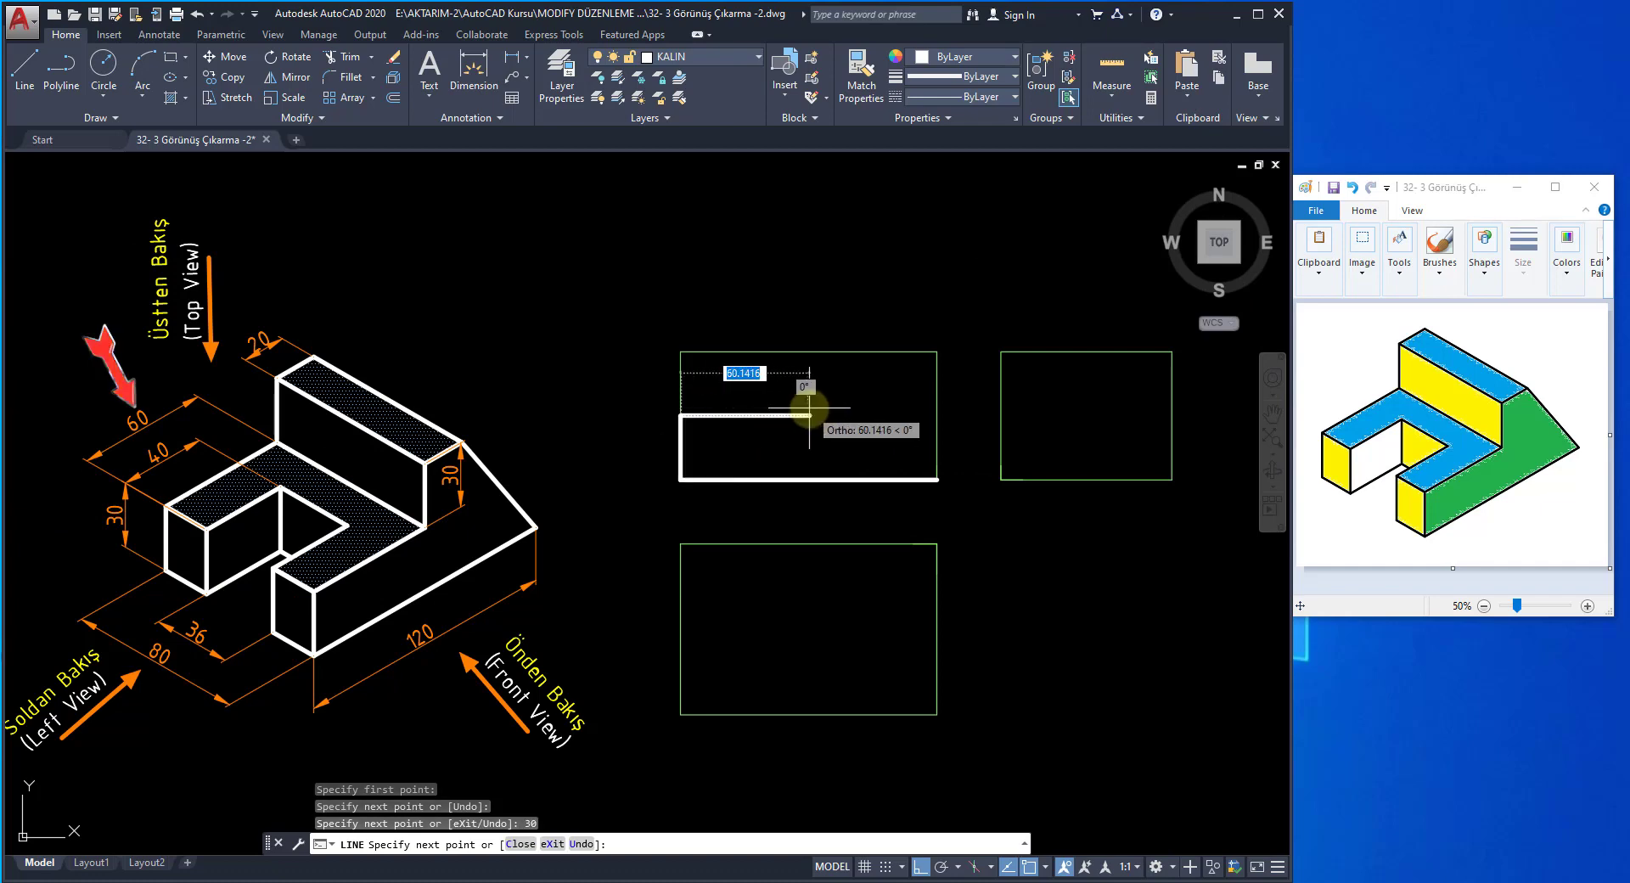
type("60")
key("Return")
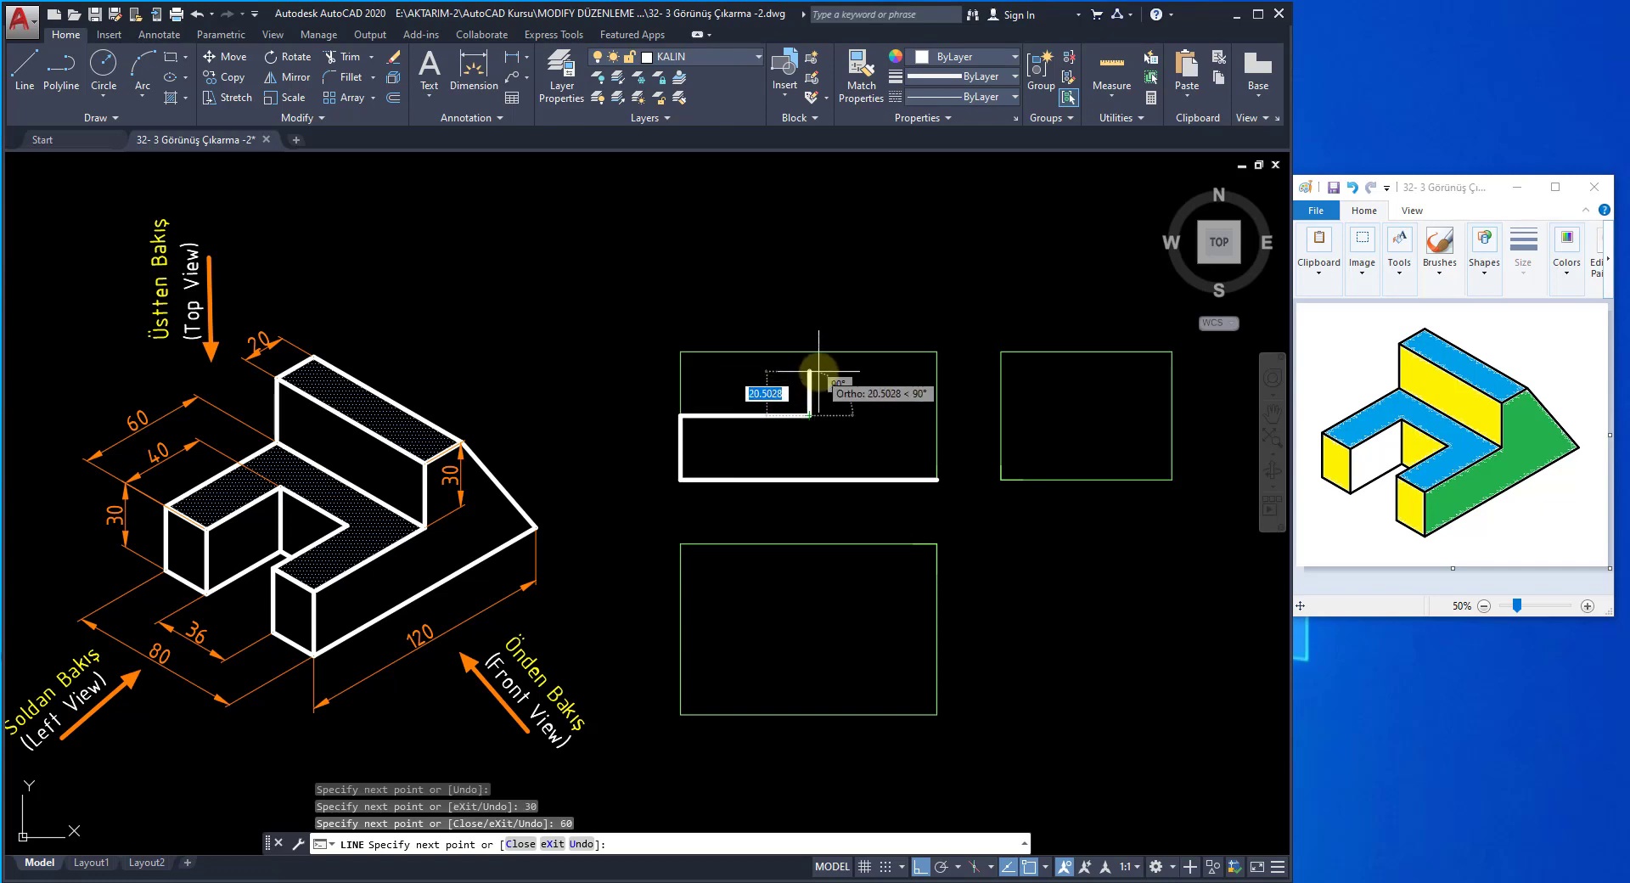
type("30")
key("Return")
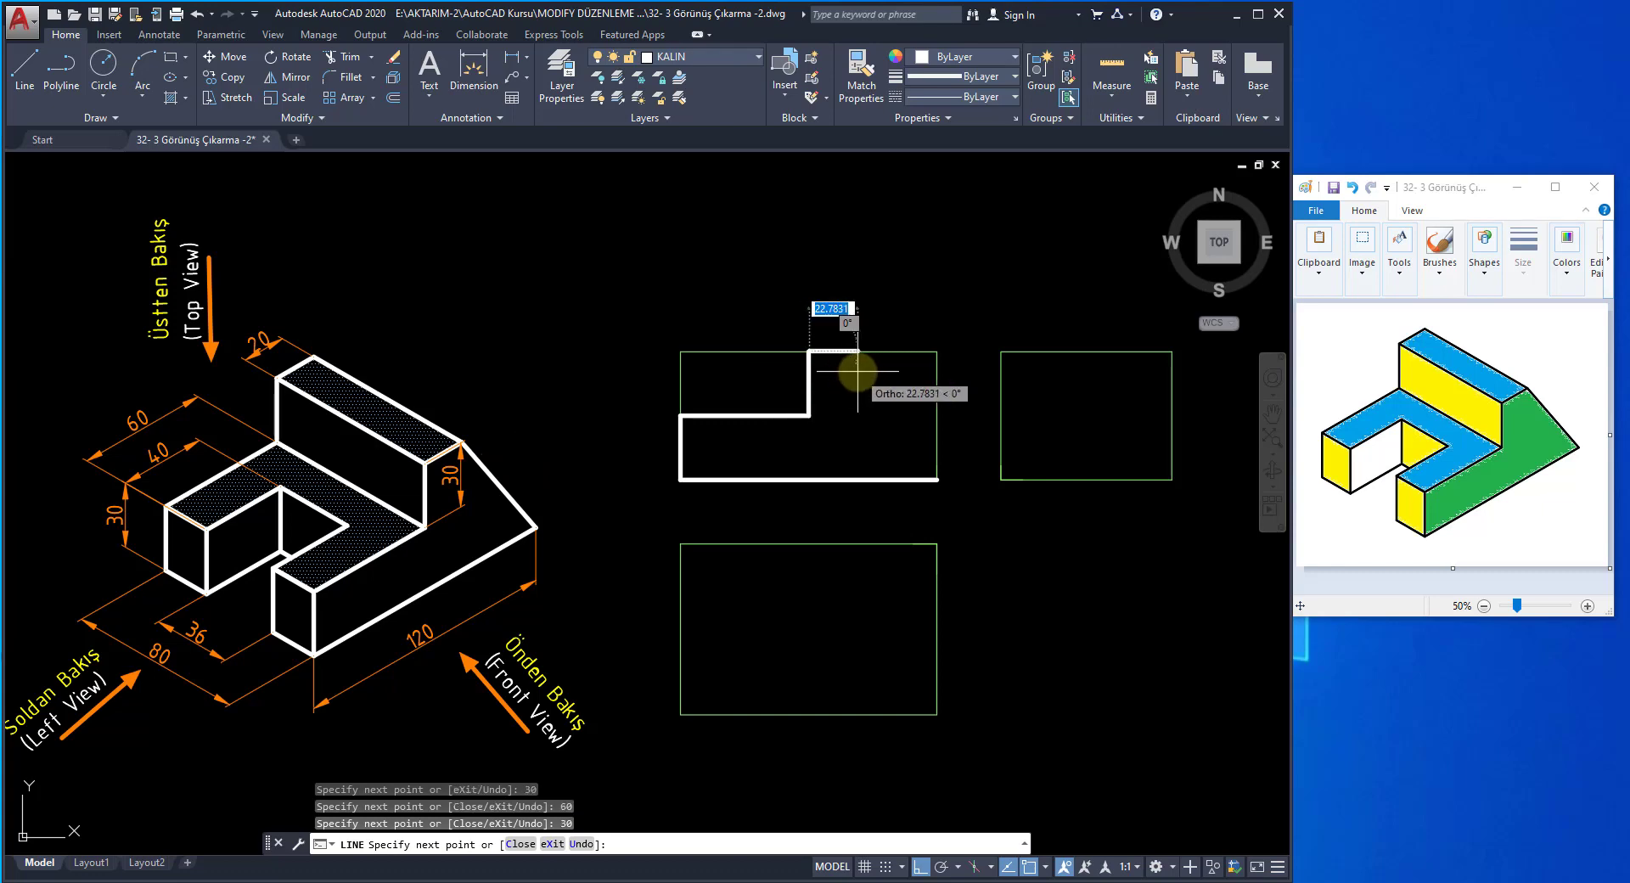
type("20")
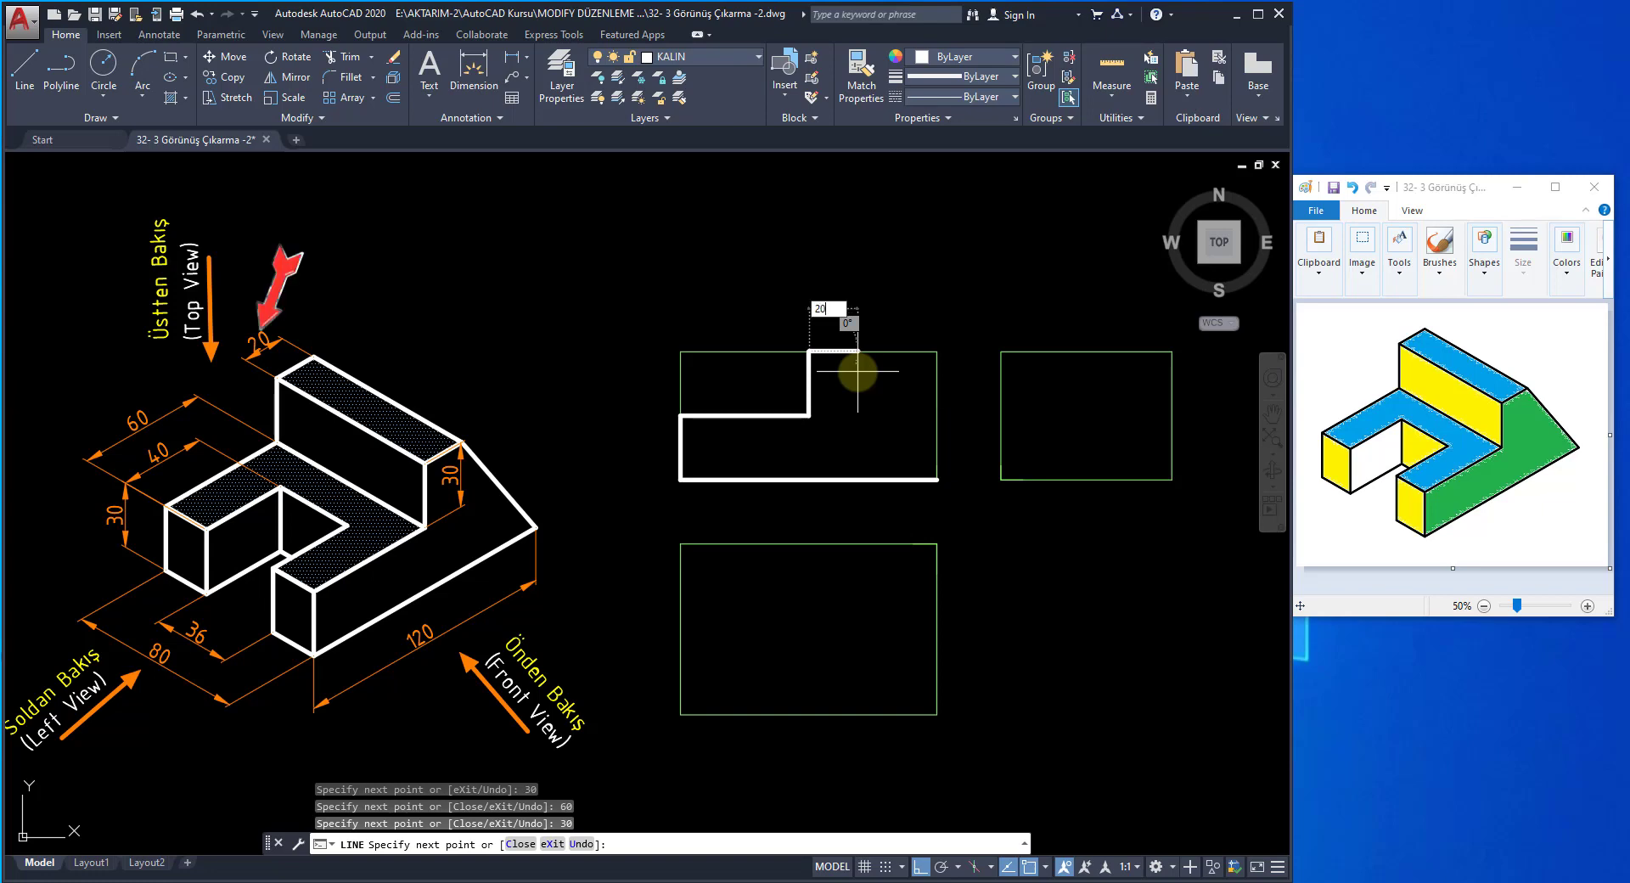
key("Return")
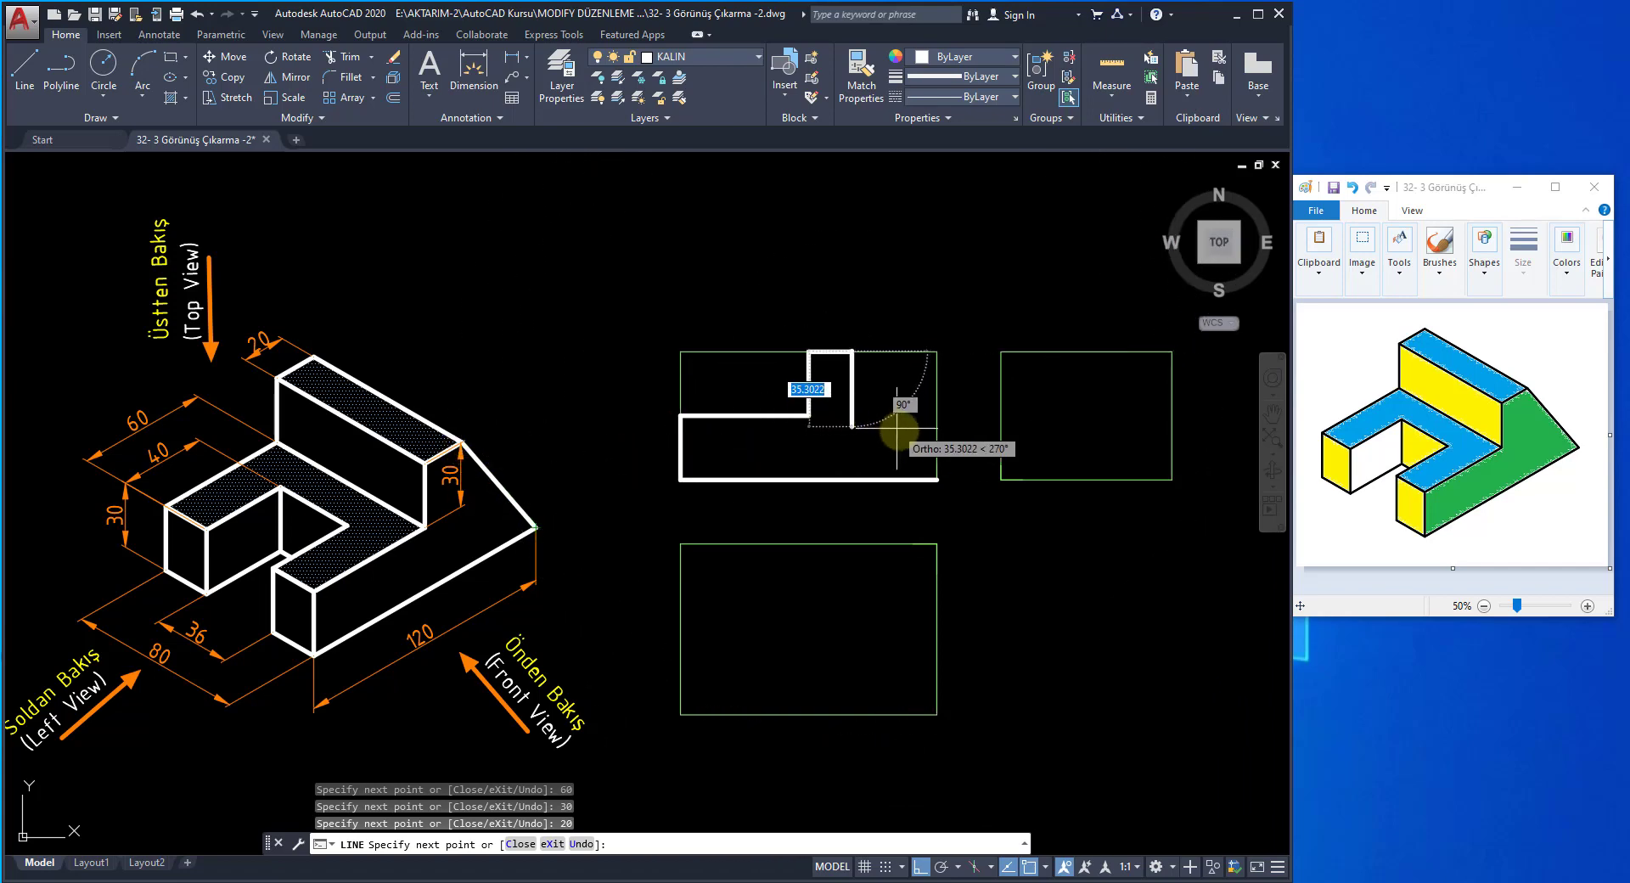
- Finish the sloped edge at the bottom-right corner, closing the front-view profile
left_click(937, 478)
key("Return")
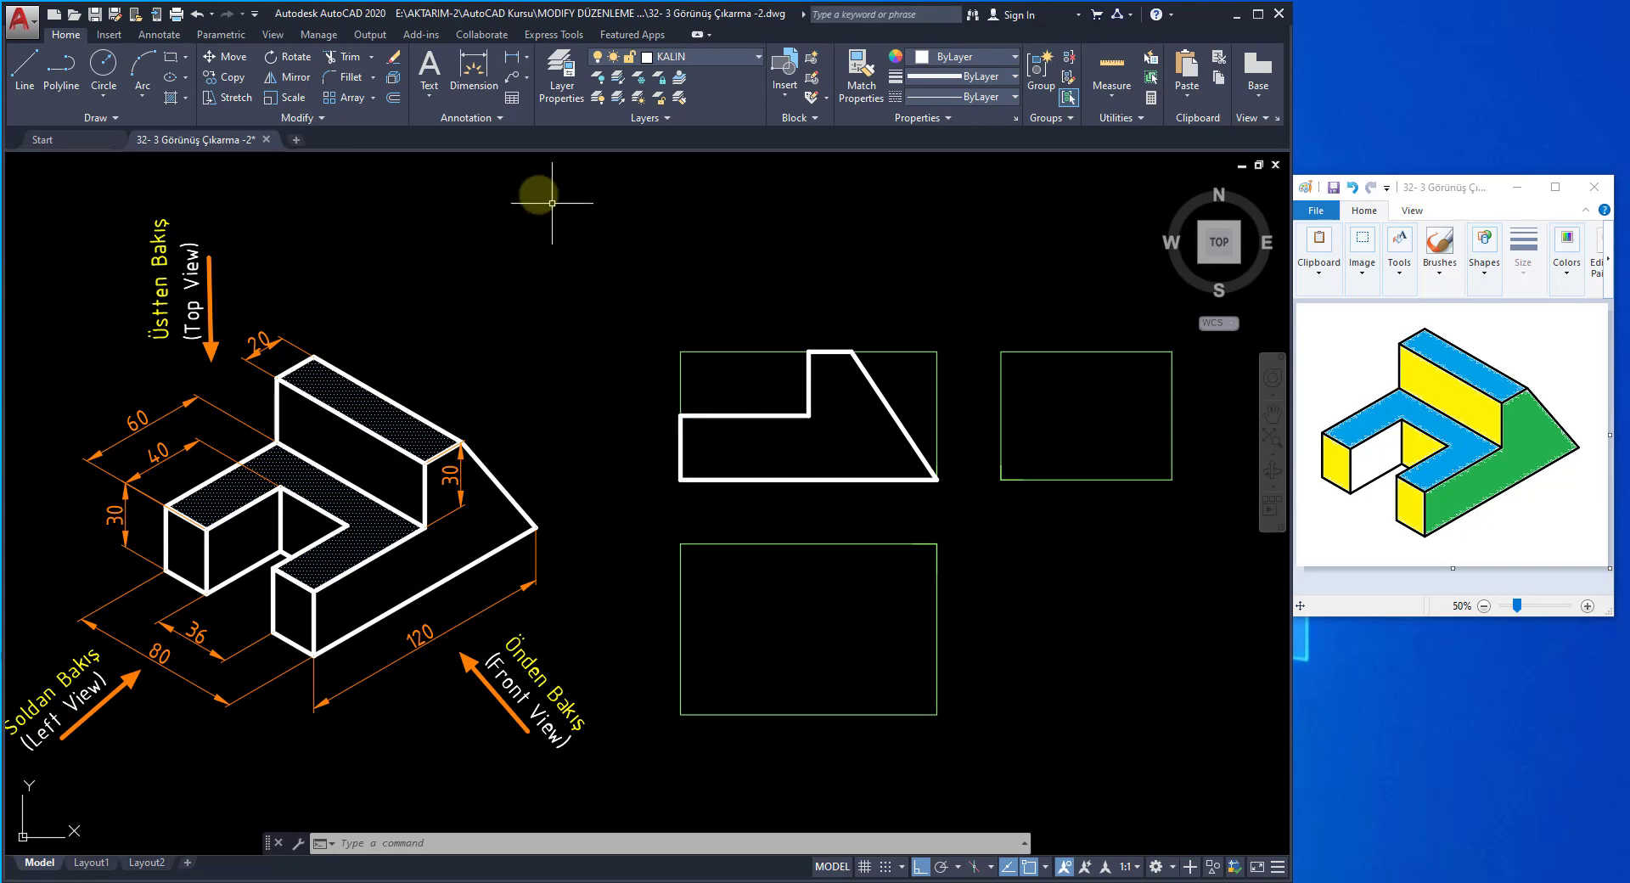
- Offset the front view's left edge 40 units inward to form an interior vertical line
left_click(394, 100)
type("40")
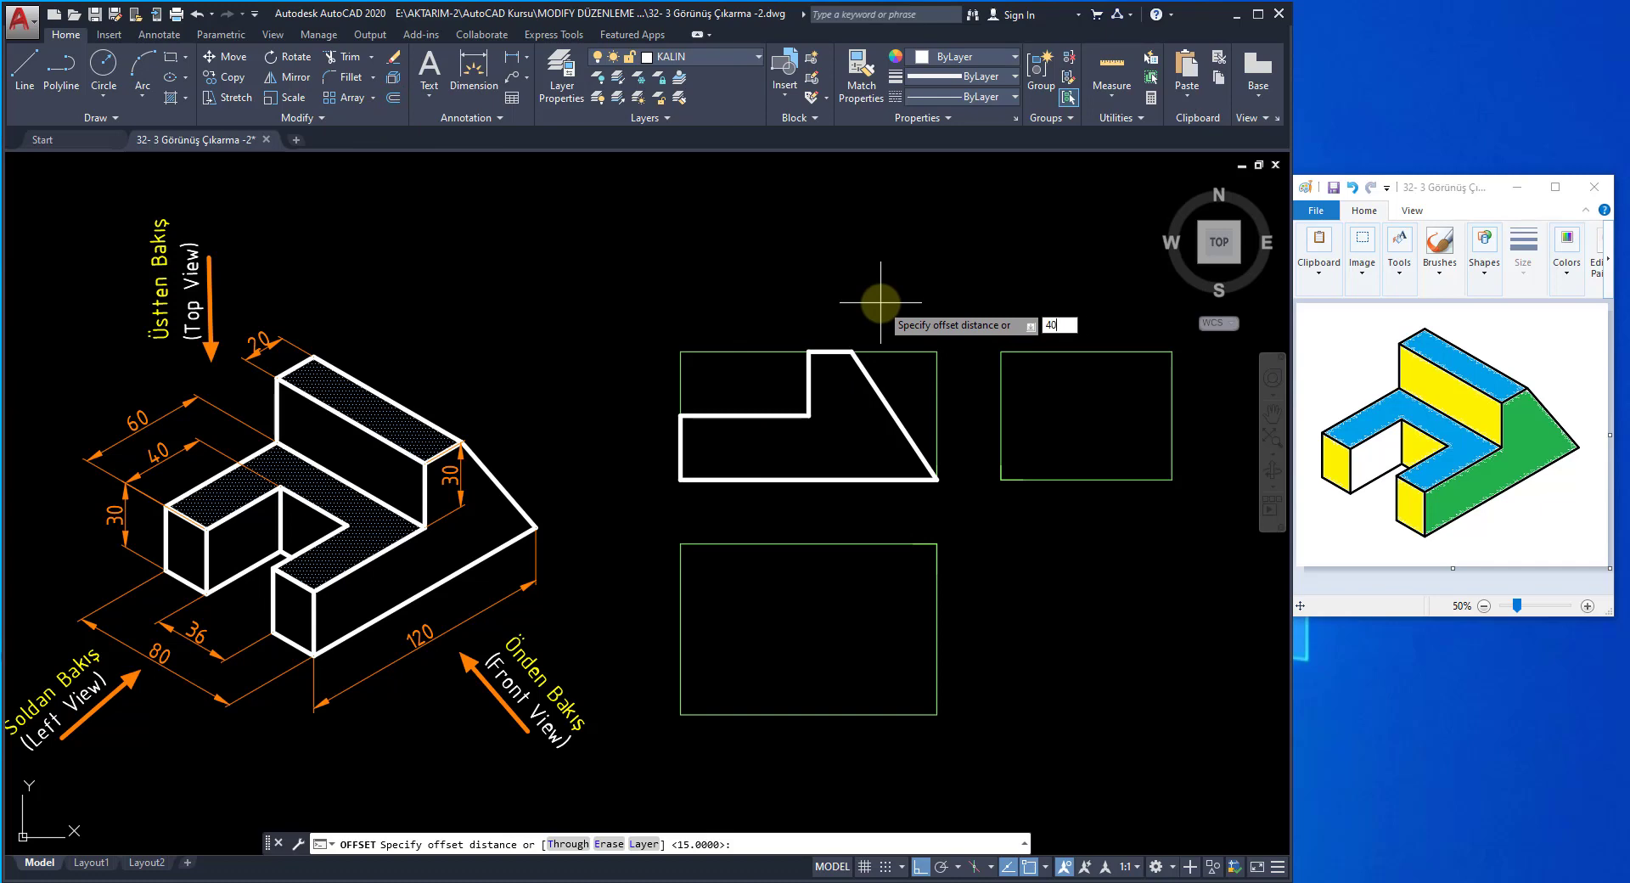
key("Return")
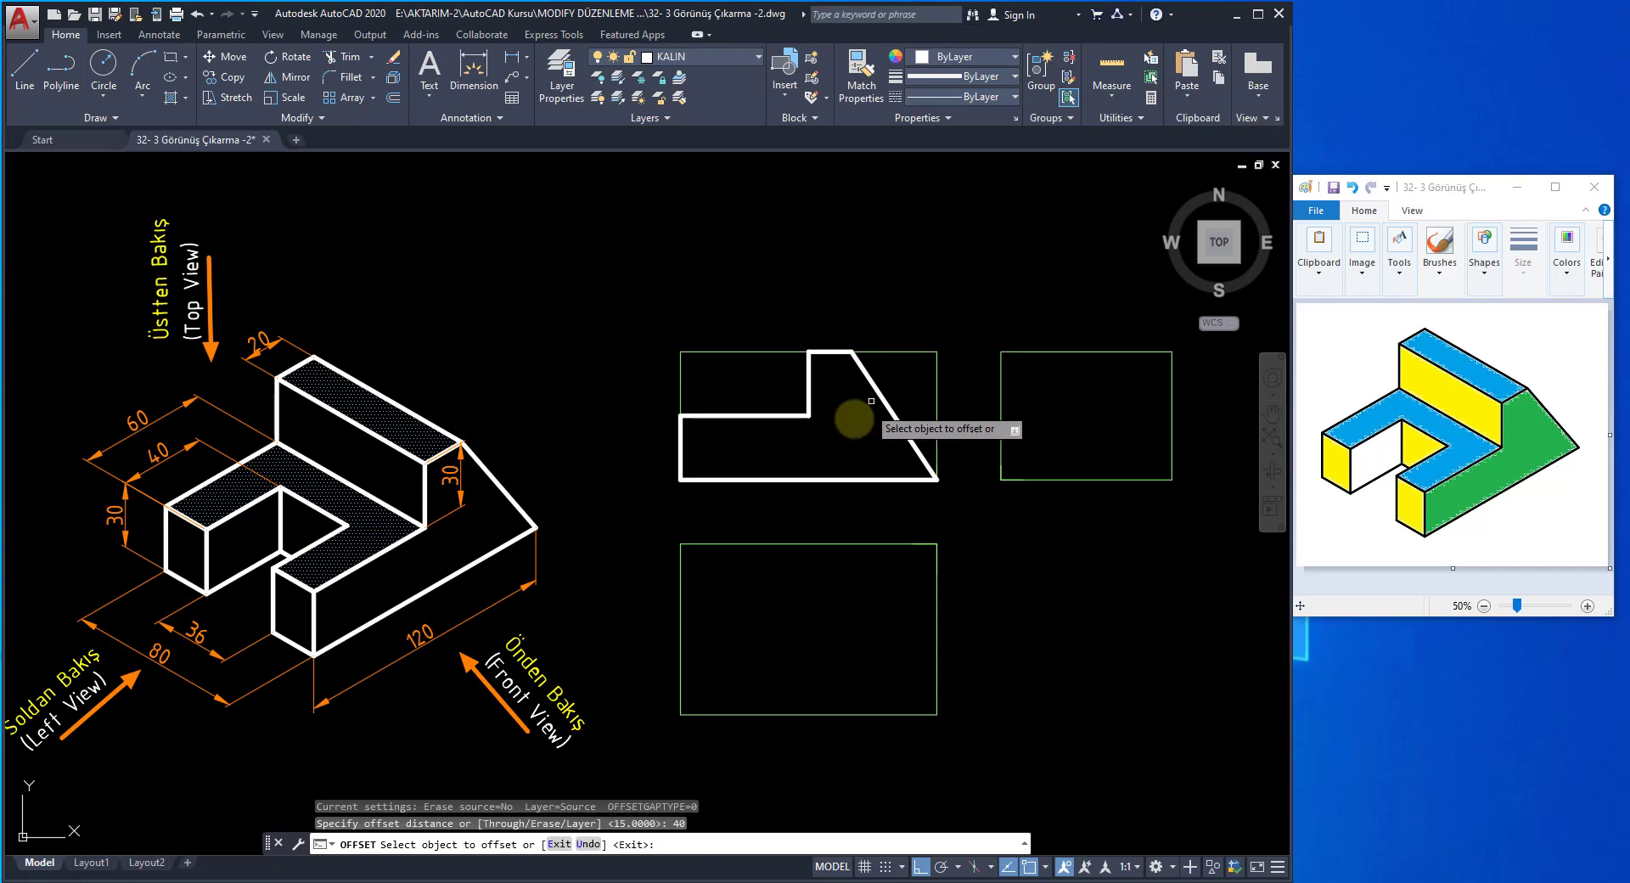
left_click(682, 446)
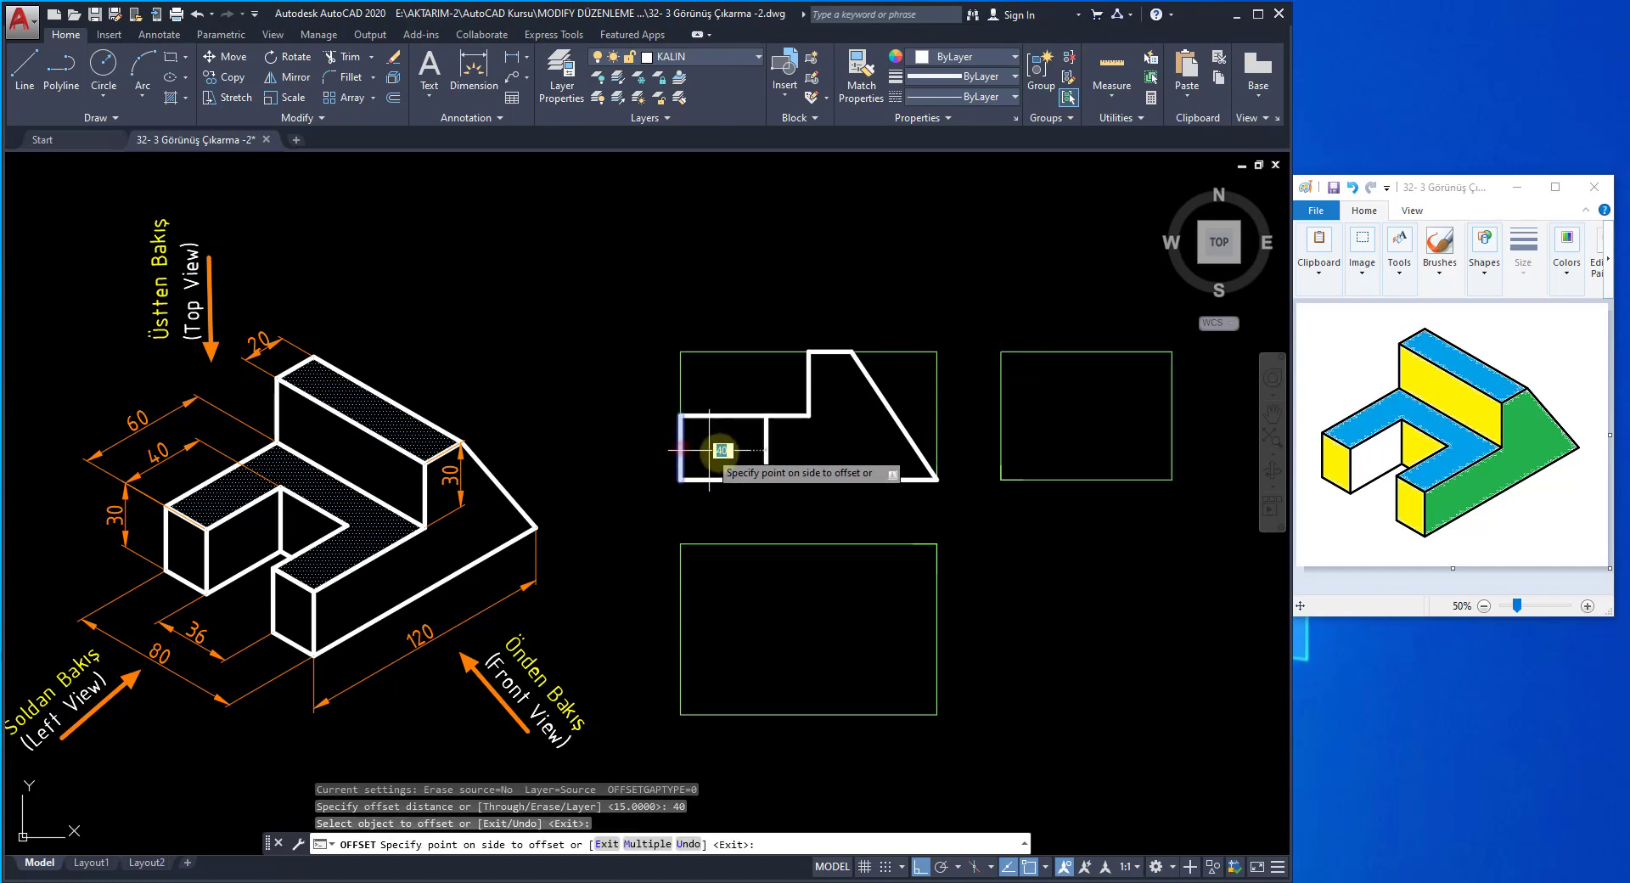
left_click(809, 454)
right_click(790, 265)
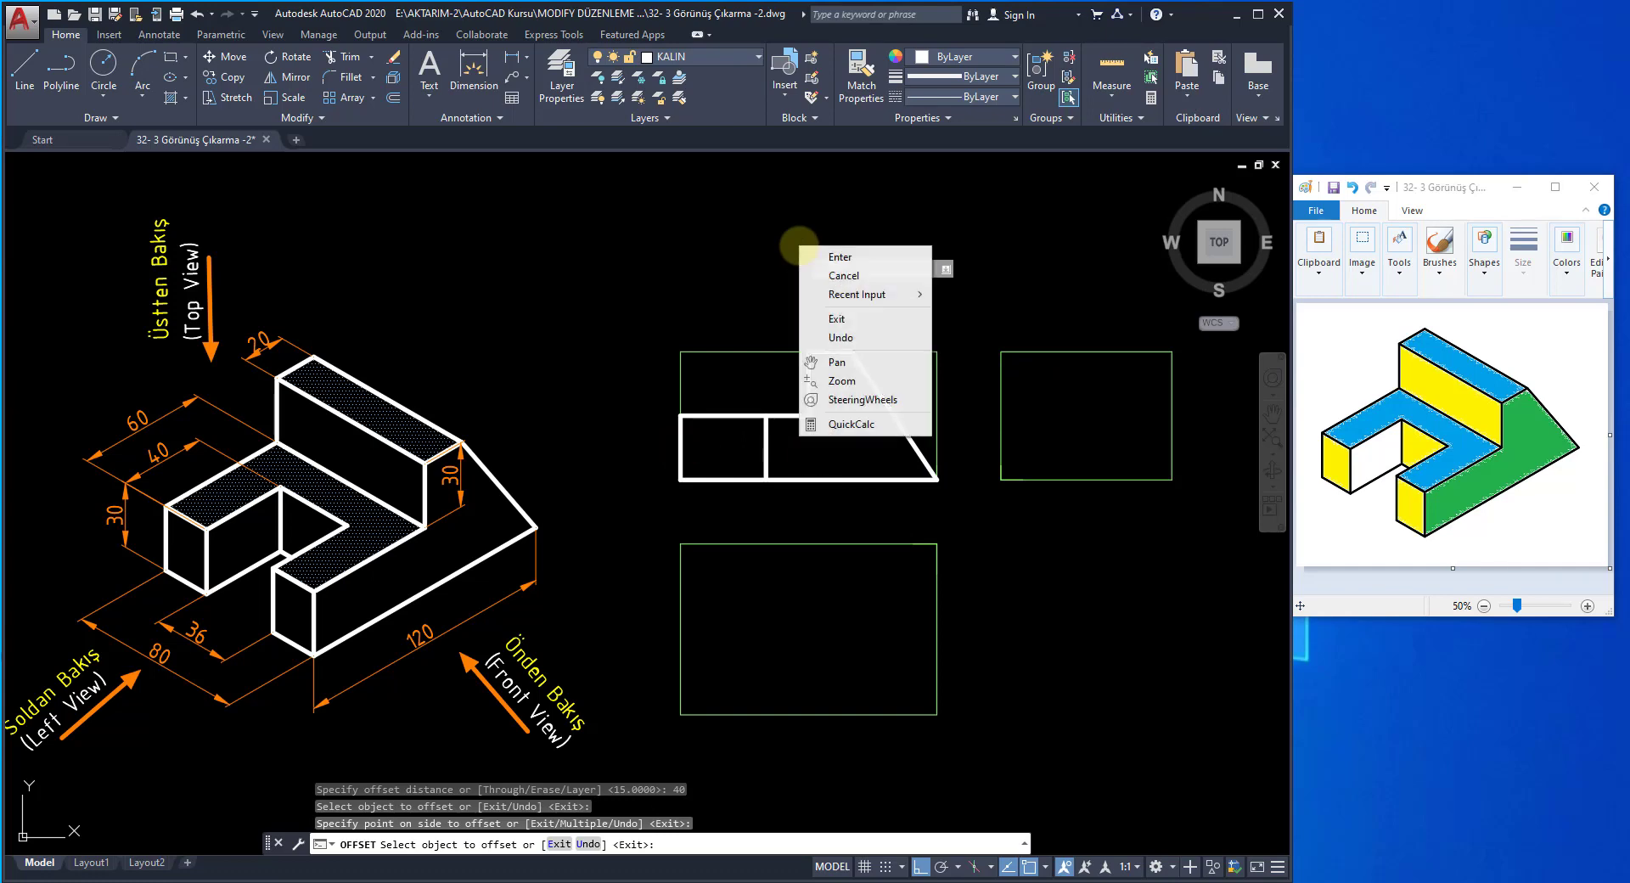
left_click(807, 254)
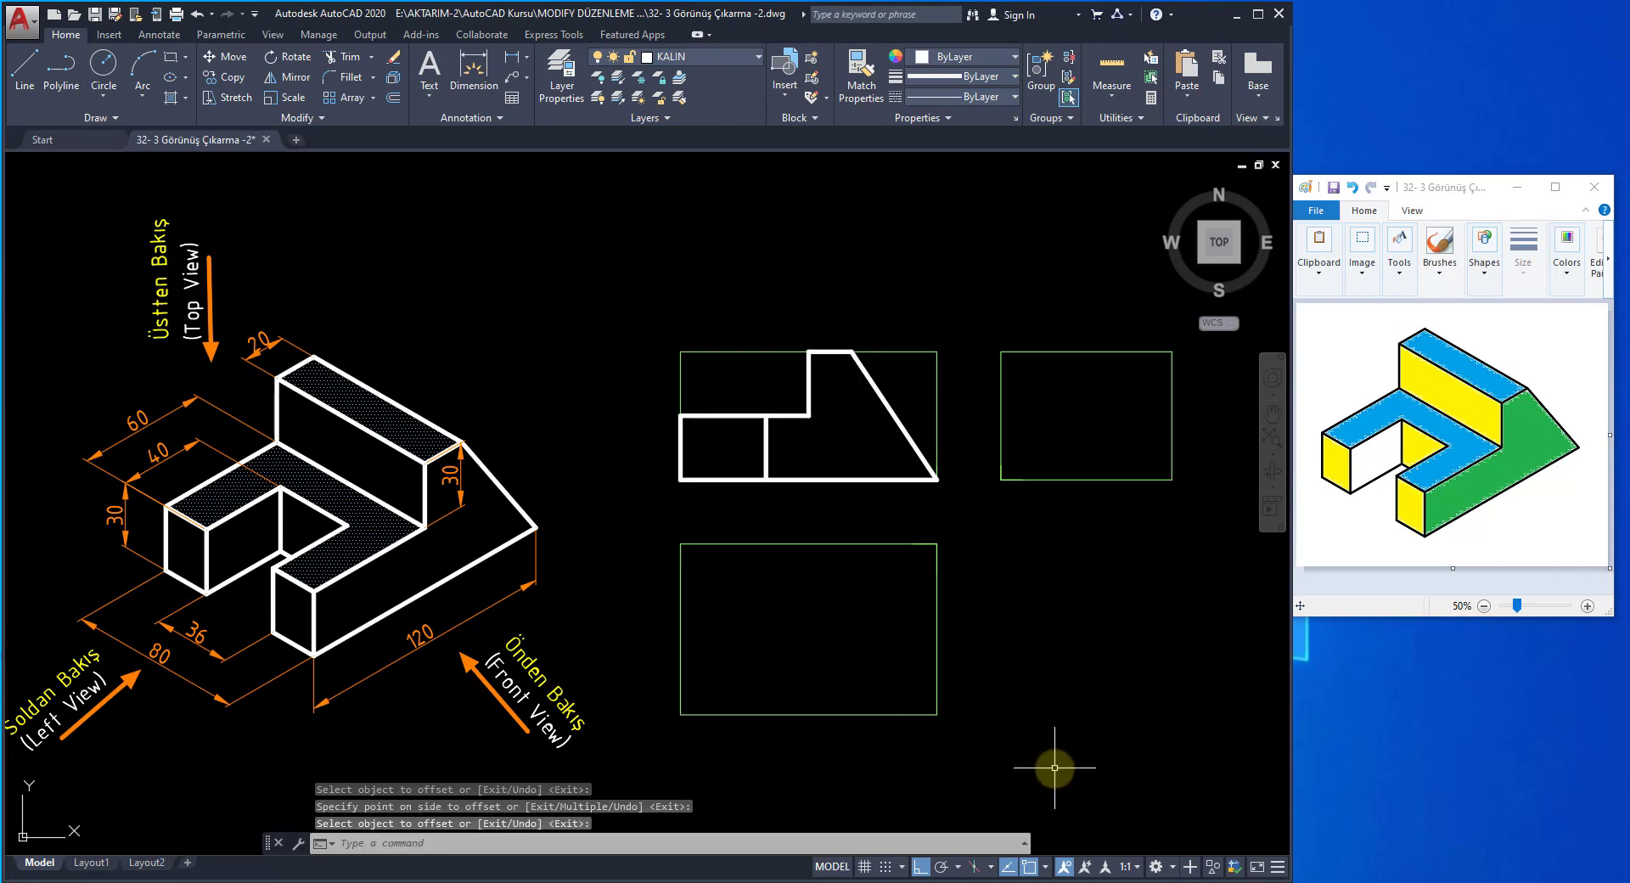
key("Return")
left_click(766, 439)
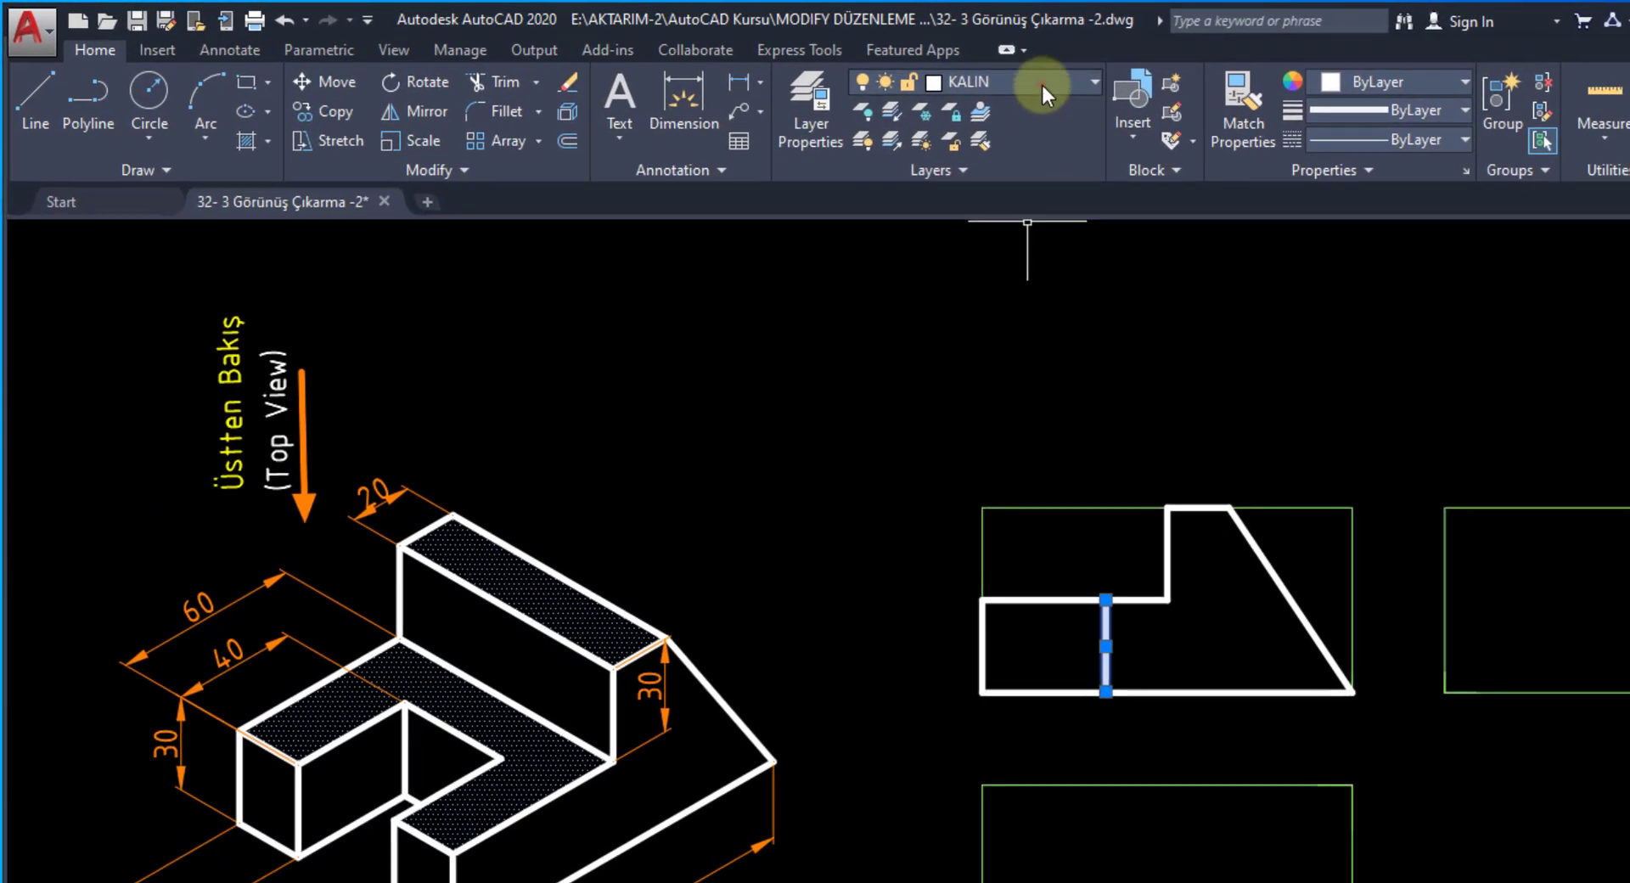
- Move the 40-unit interior line onto the GİZLİ layer so it shows as a dashed hidden line
left_click(1041, 82)
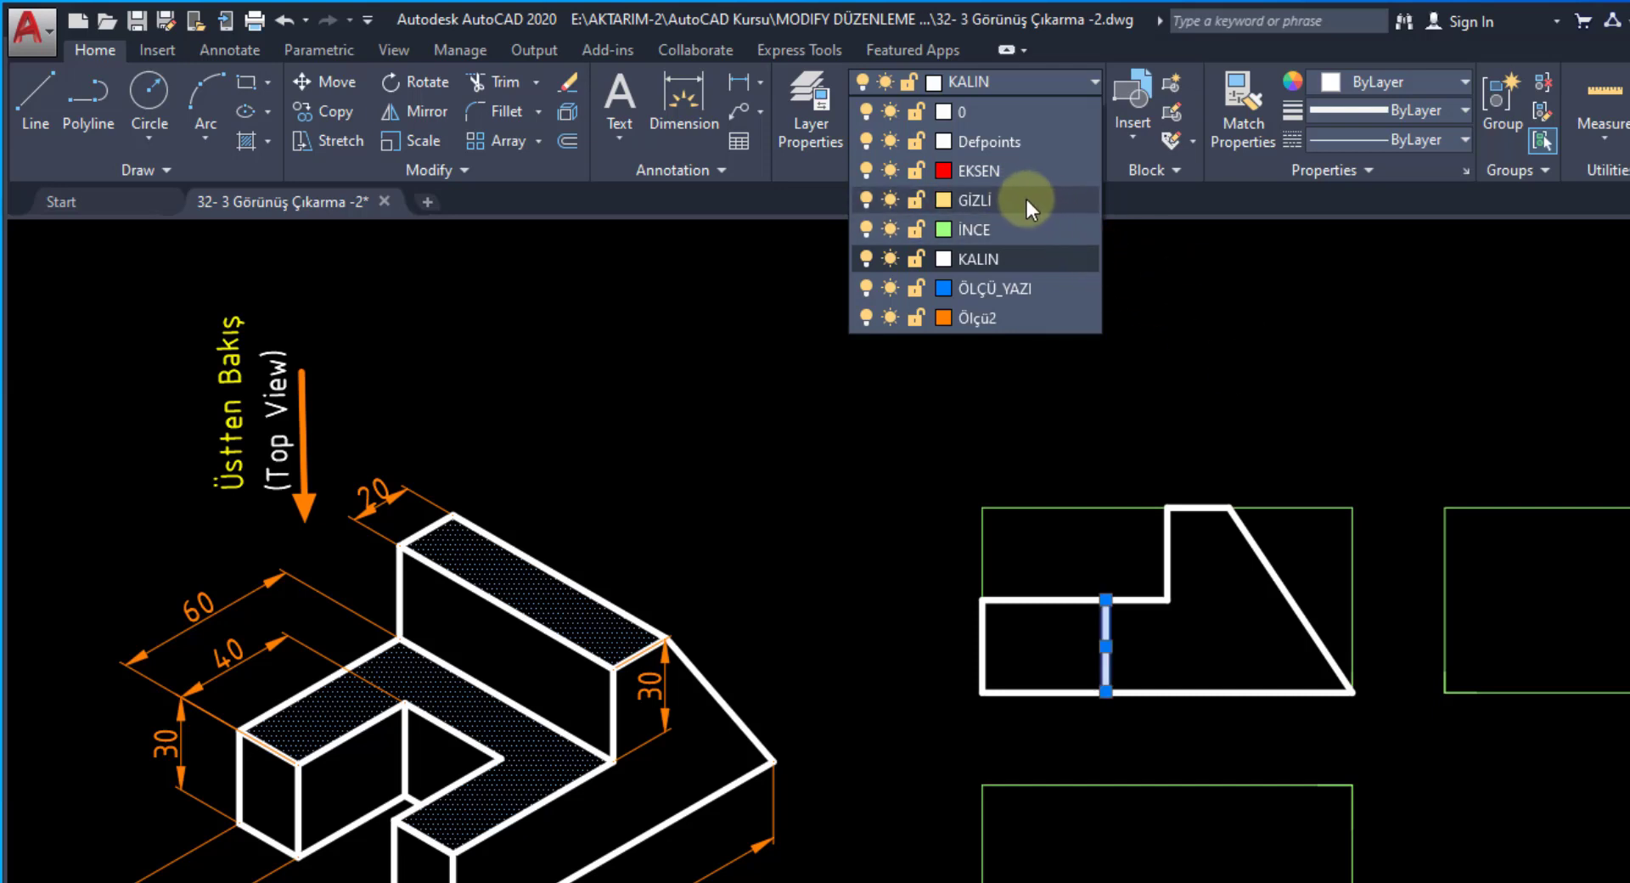
left_click(976, 199)
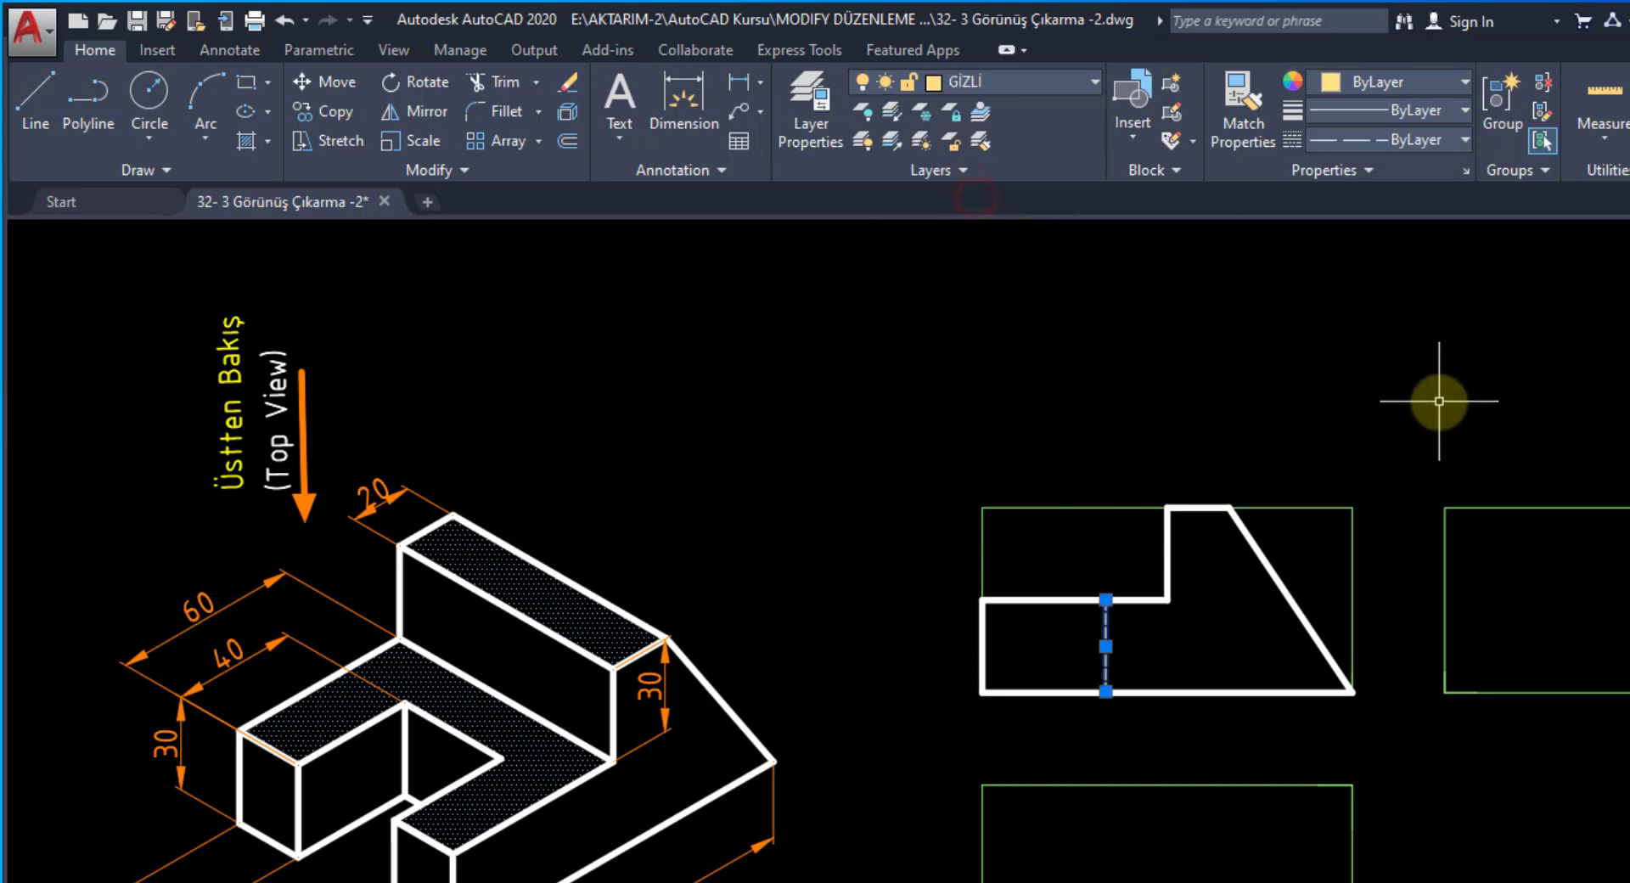
key("Escape")
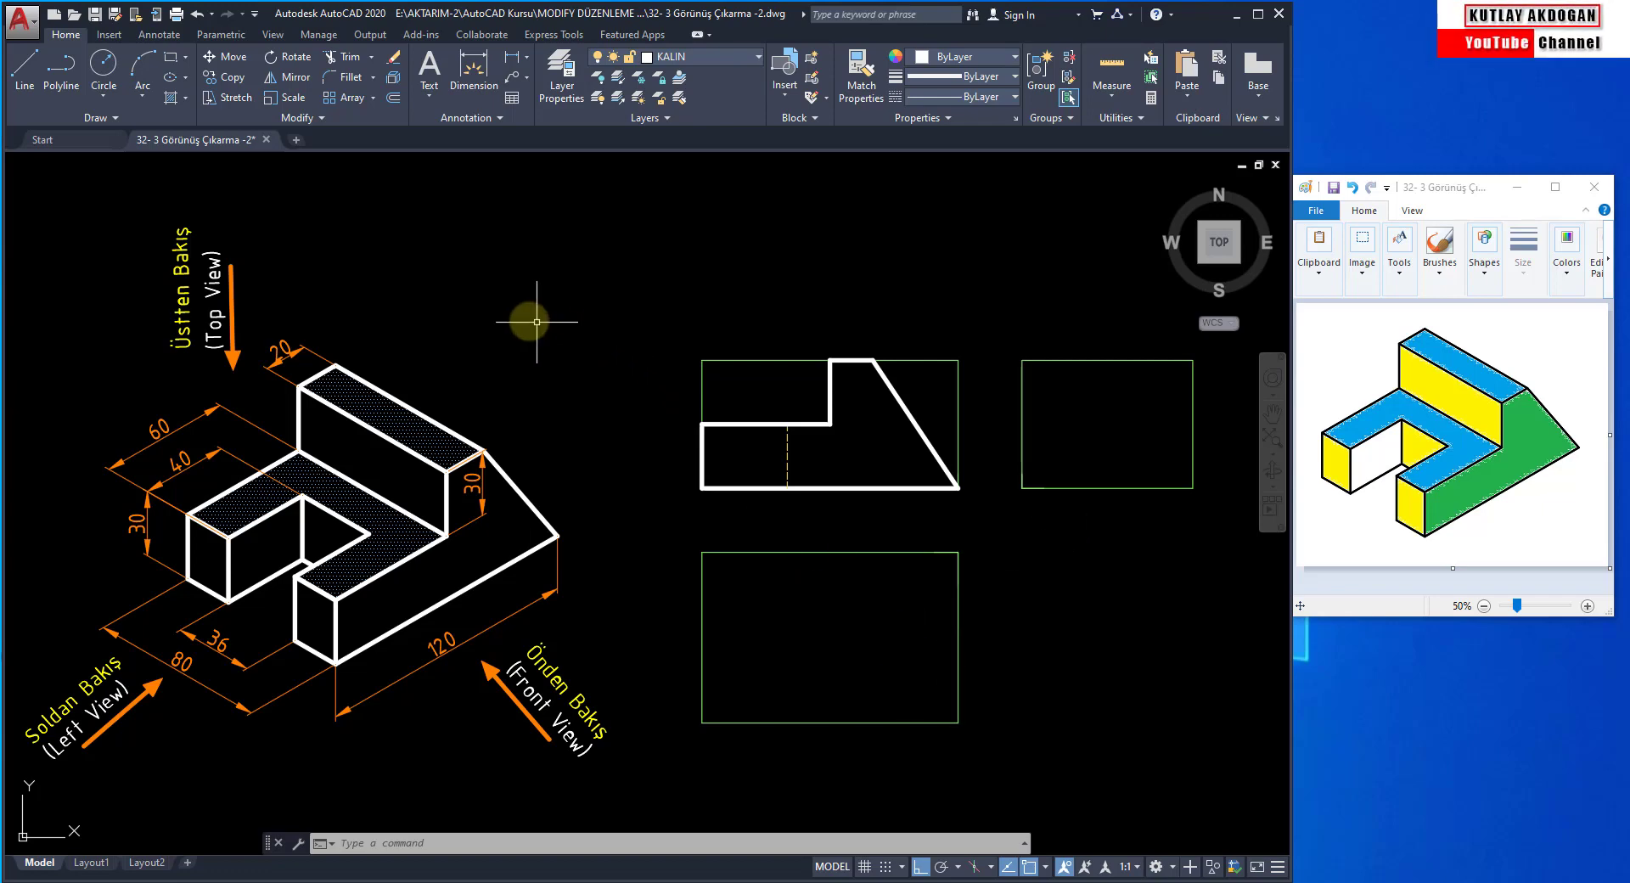
- Draw the thick vertical right edge of the 120 by 80 rectangle, top corner to bottom
left_click(25, 73)
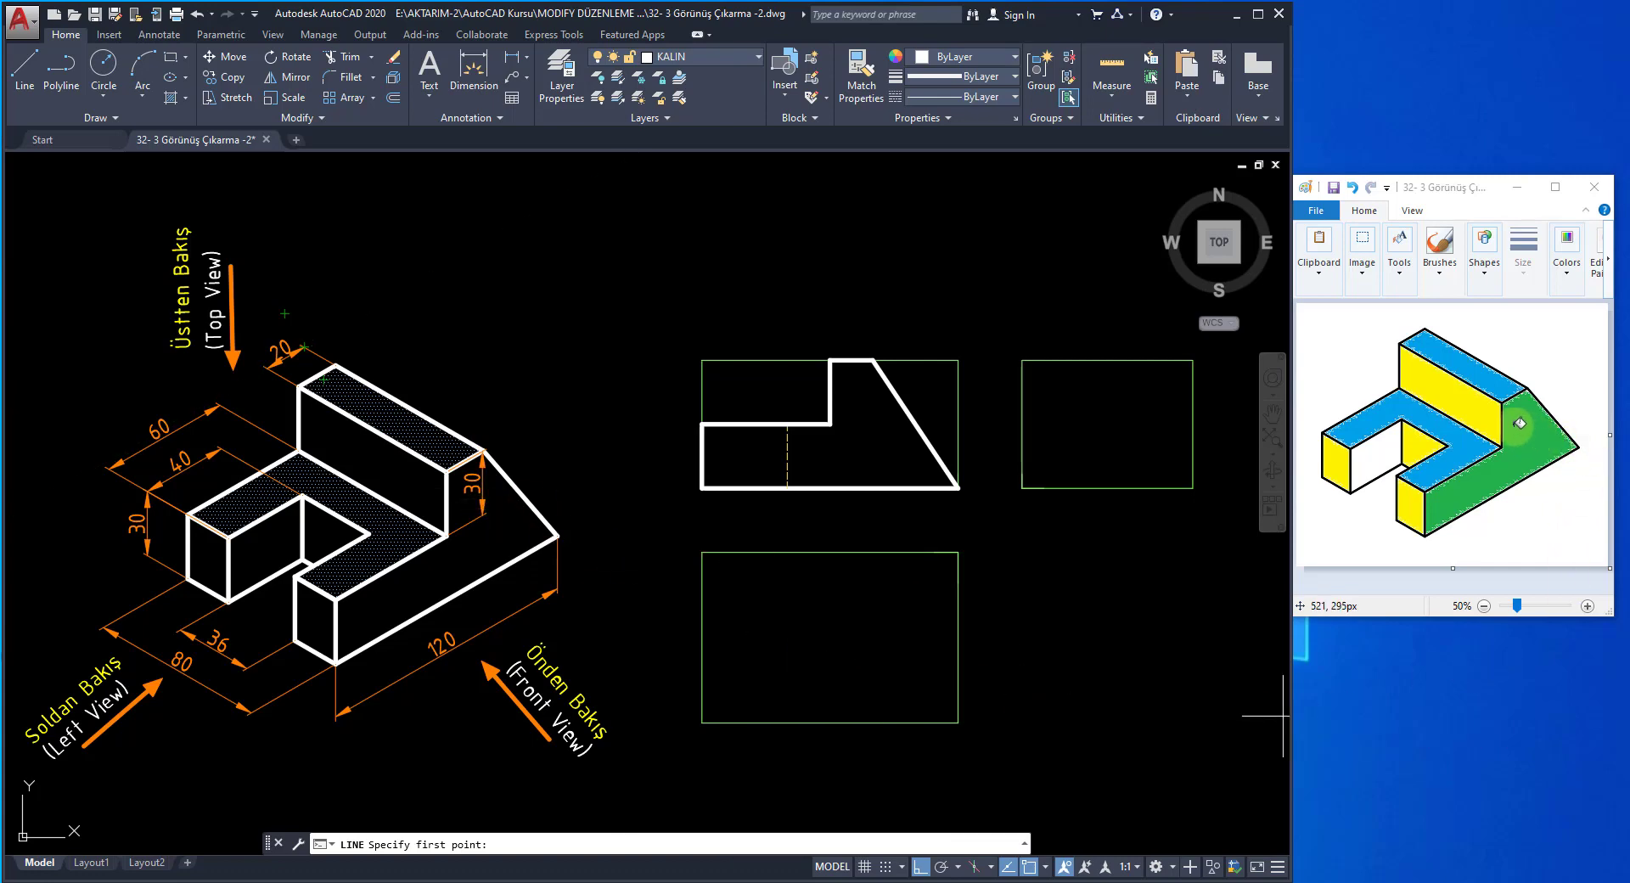
left_click(959, 553)
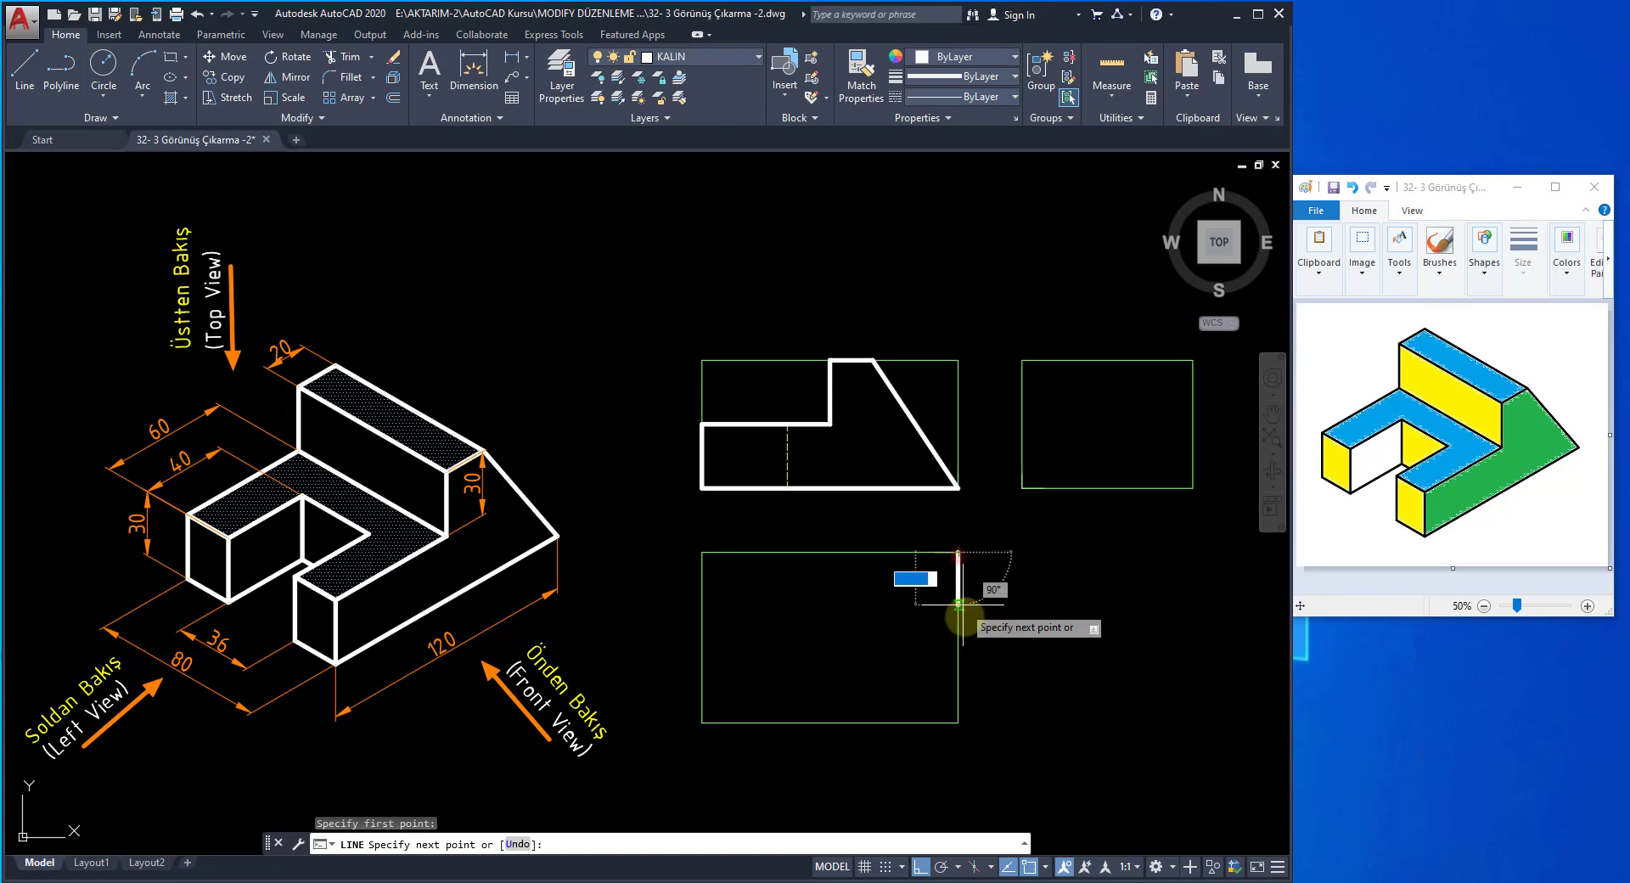
left_click(959, 723)
key("Return")
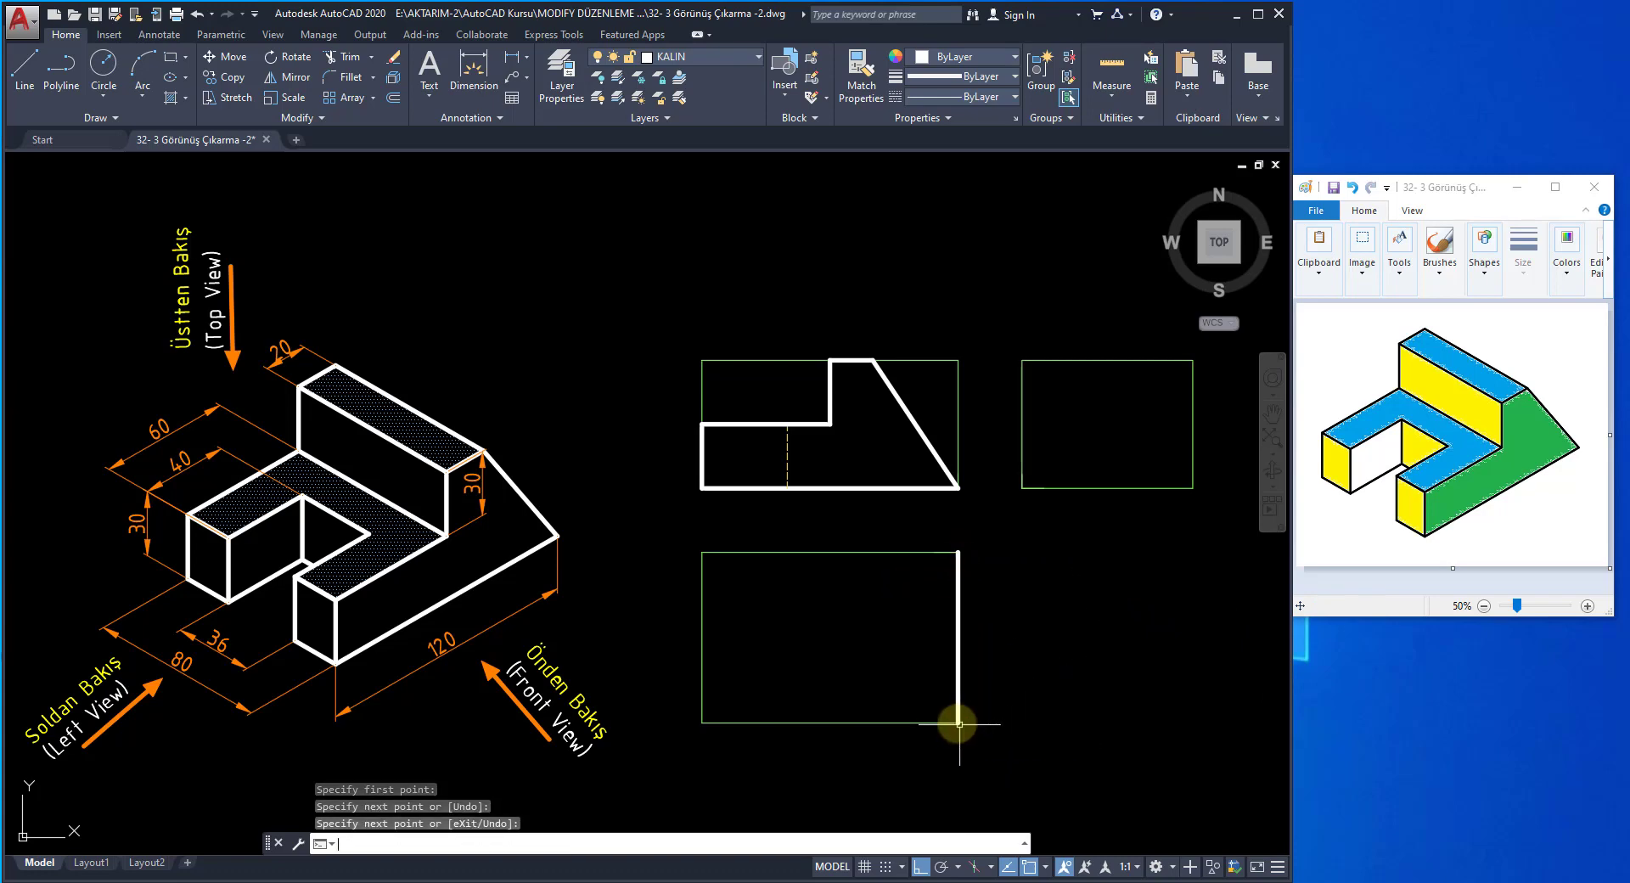
left_click(24, 72)
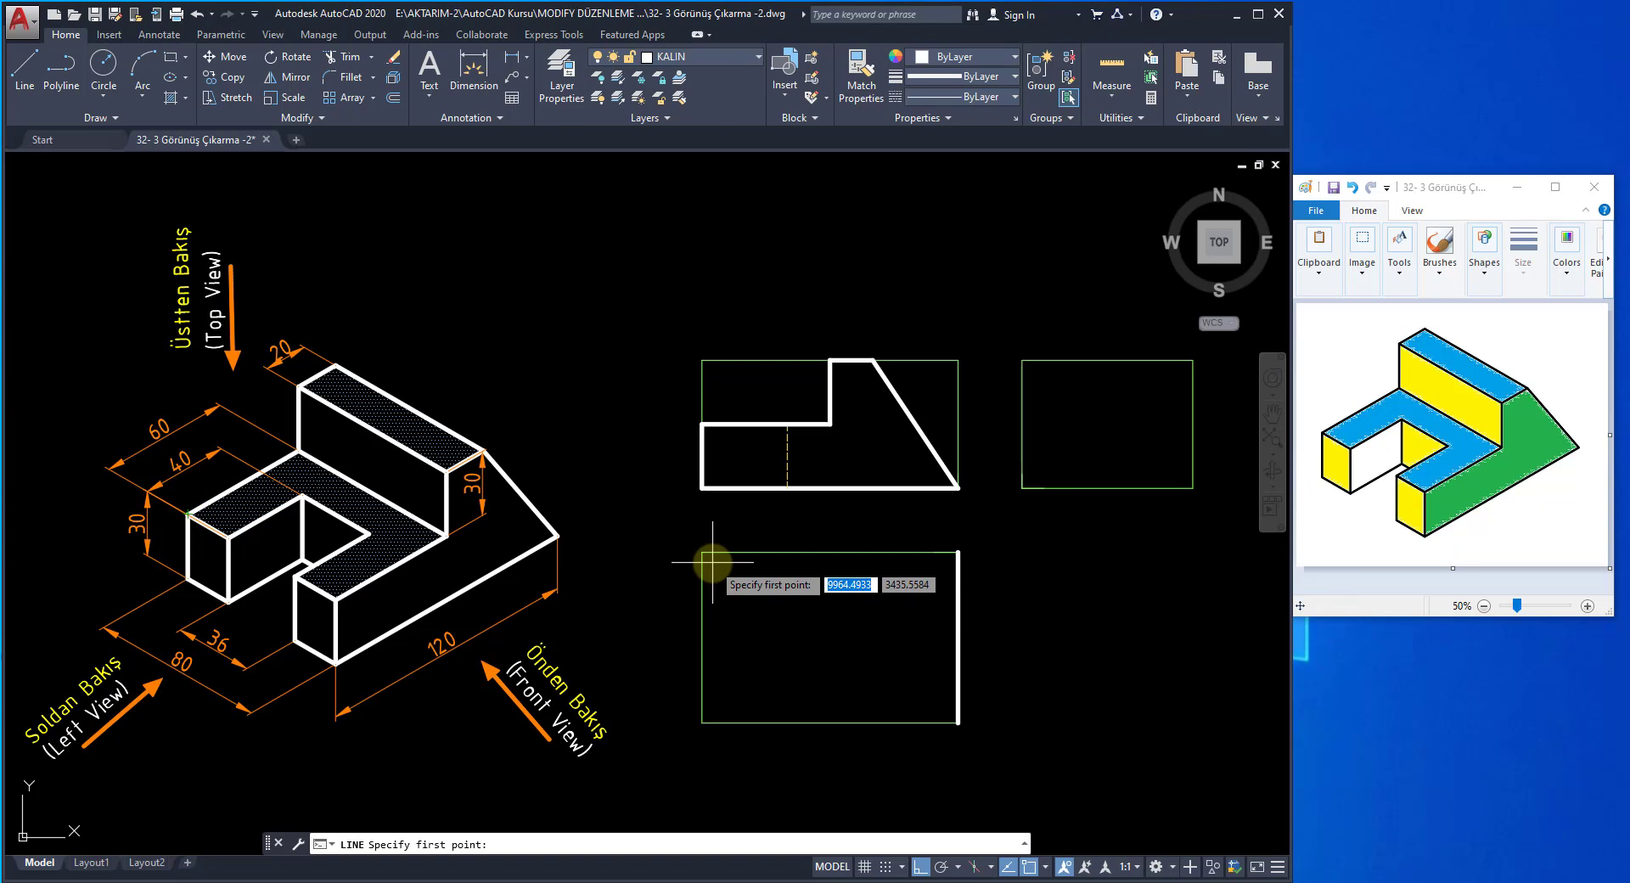
- Trace the notched left side: 22 down, 40 right, 36 down, 40 left, 22 down
left_click(702, 553)
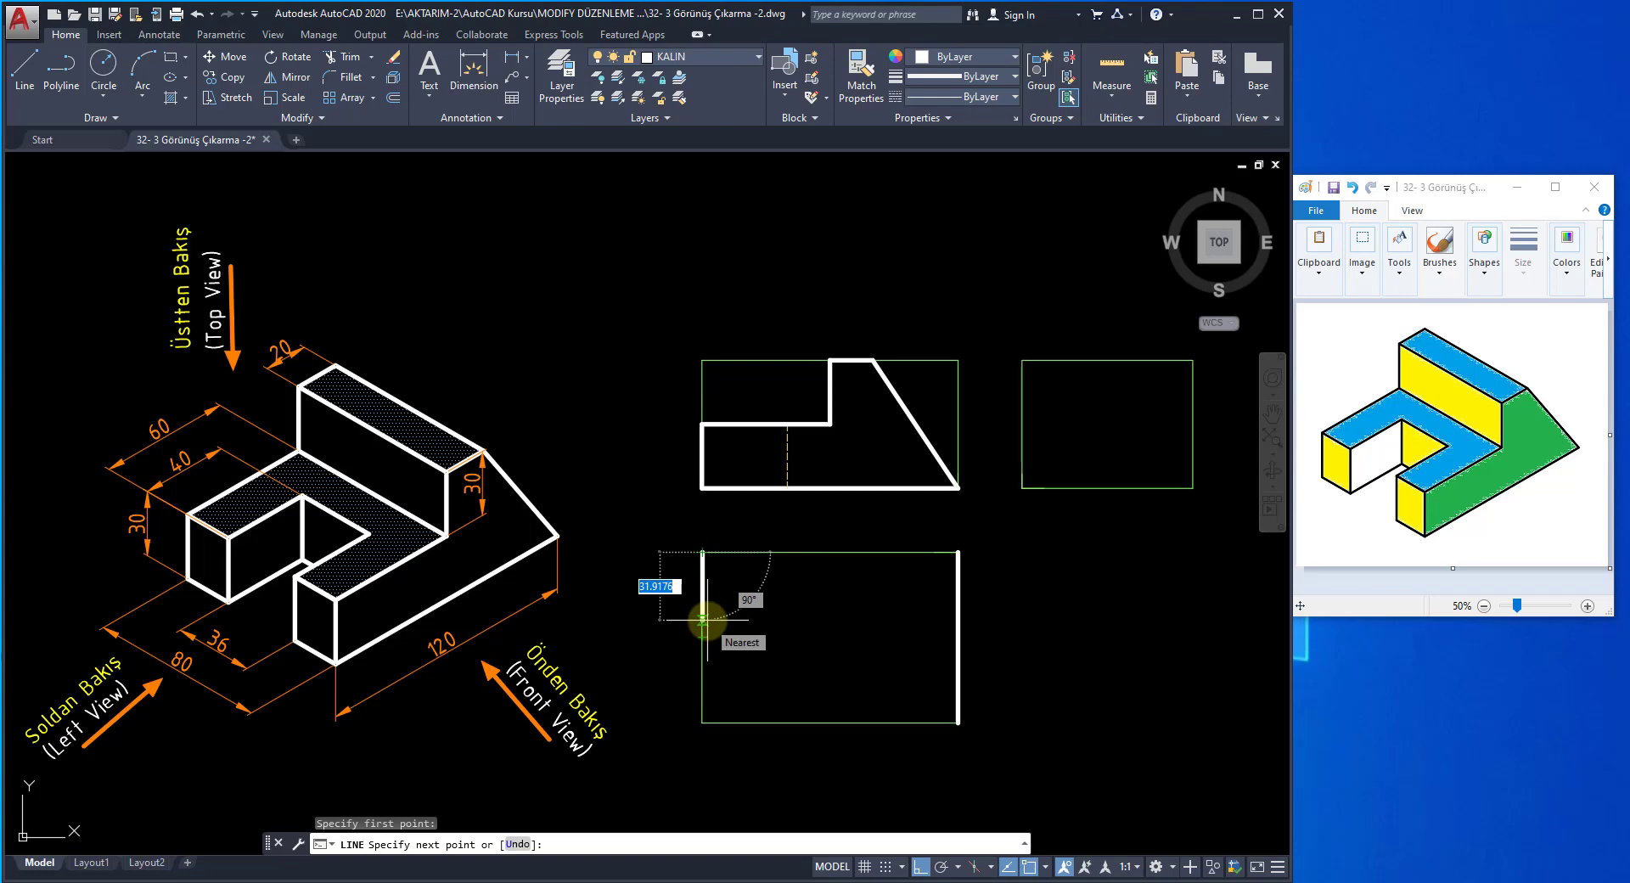
type("22")
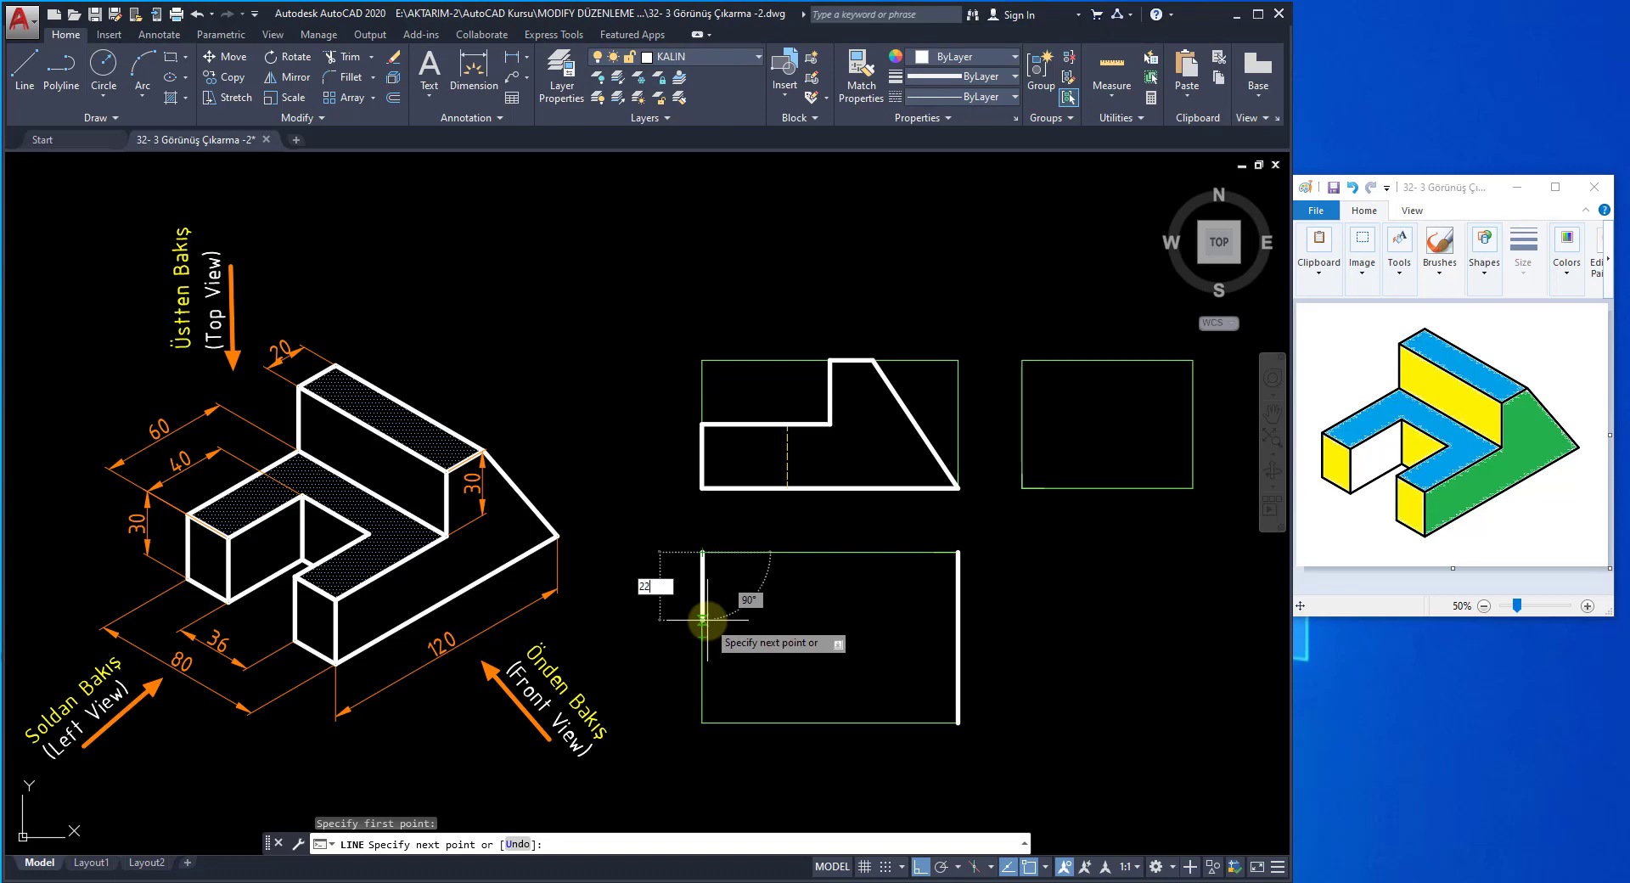
key("Return")
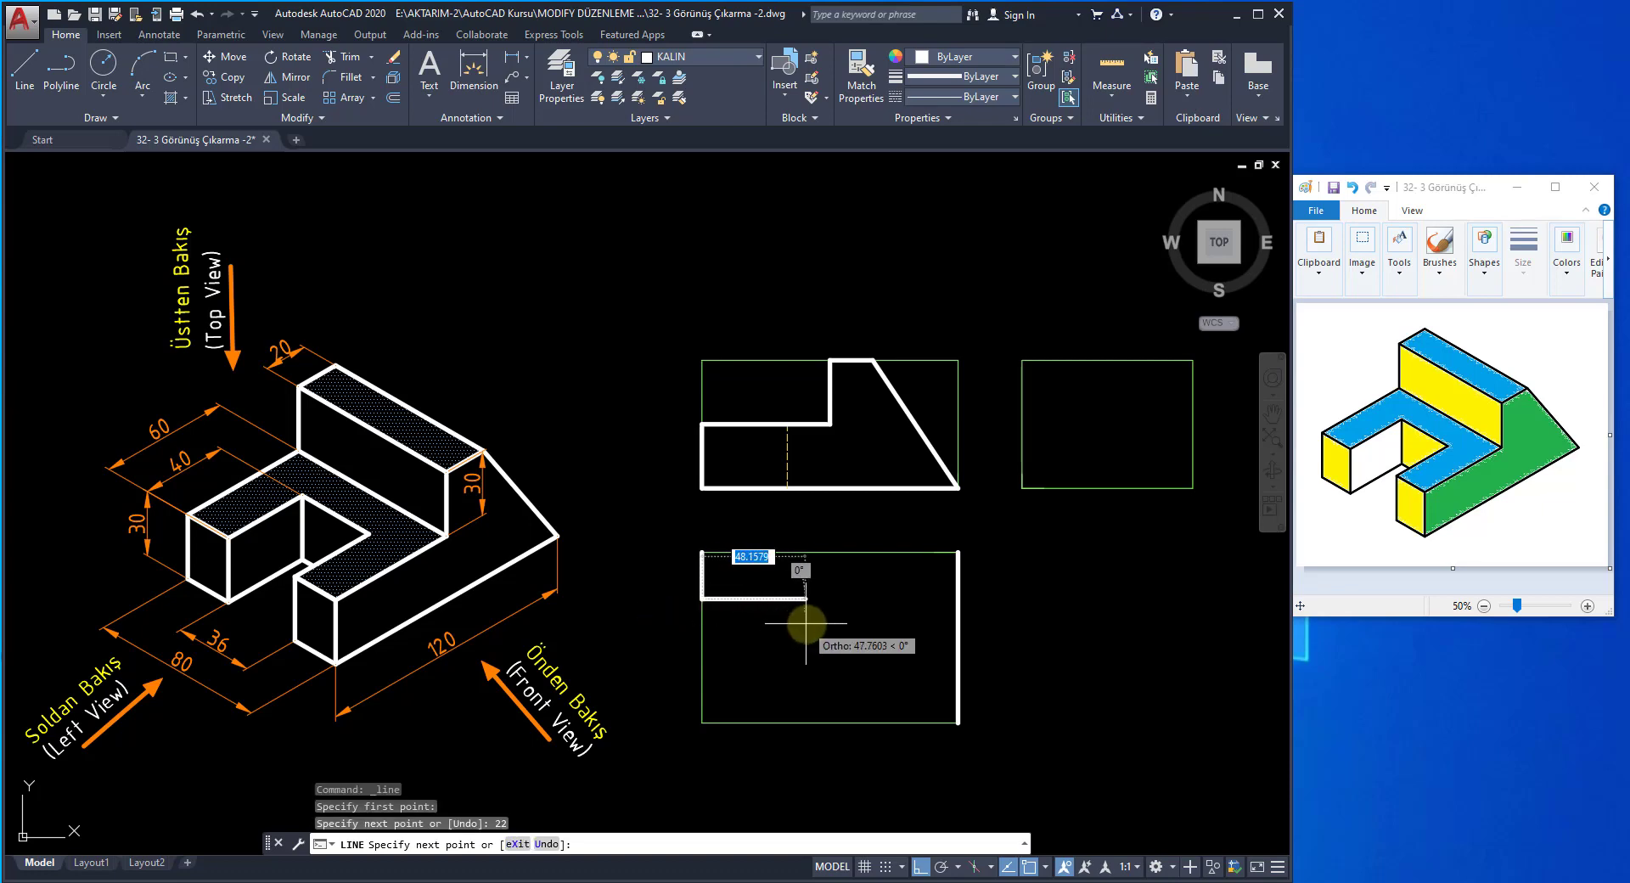
type("40")
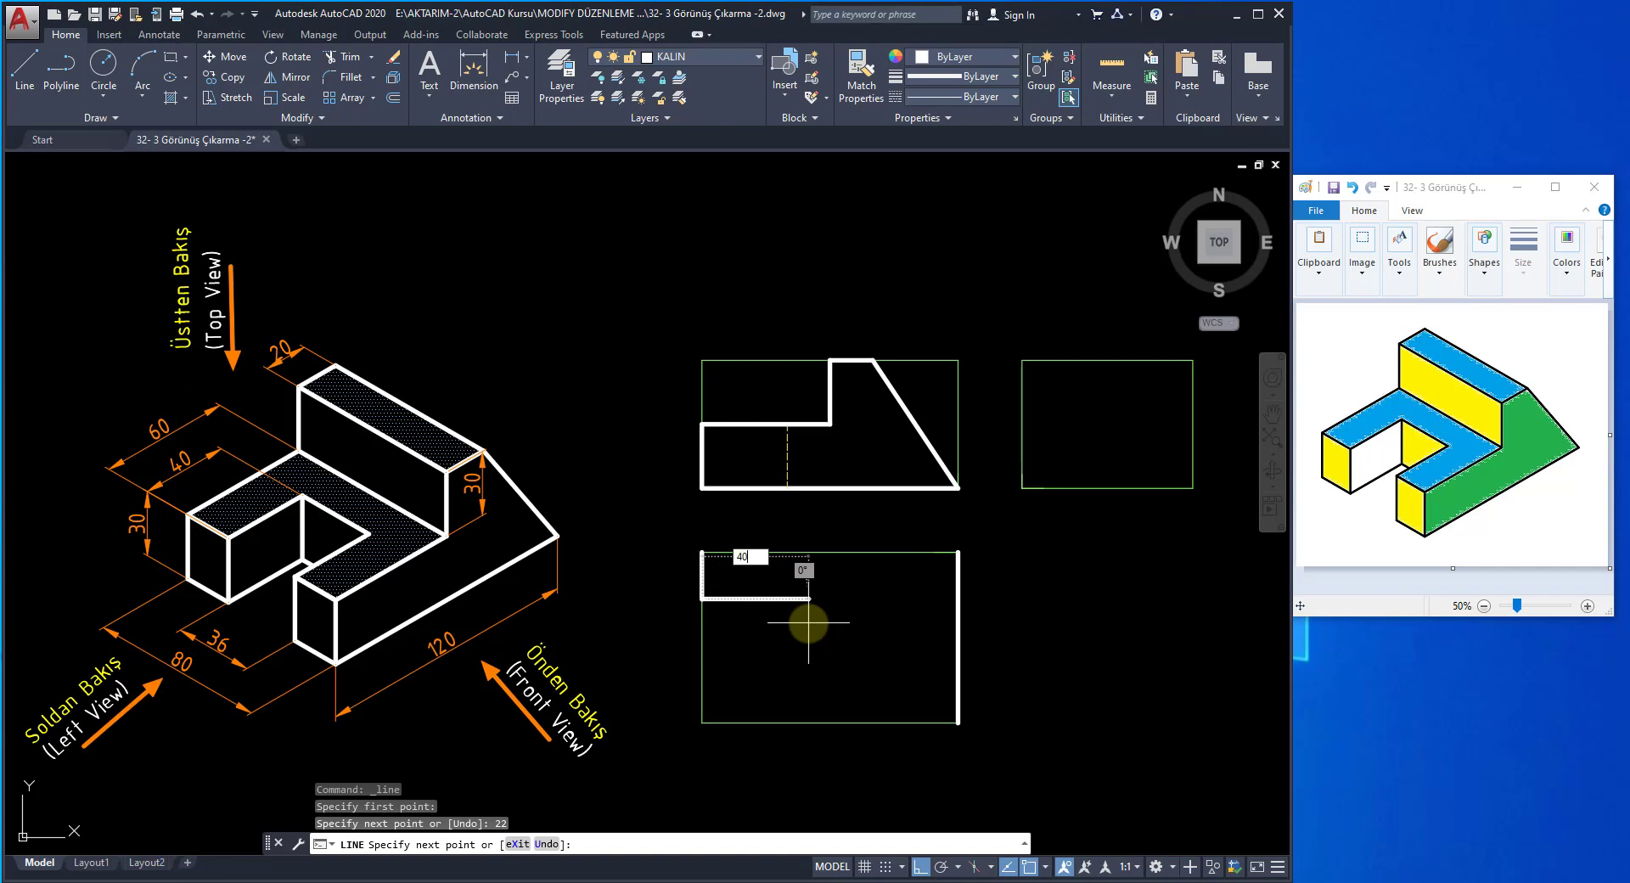
key("Return")
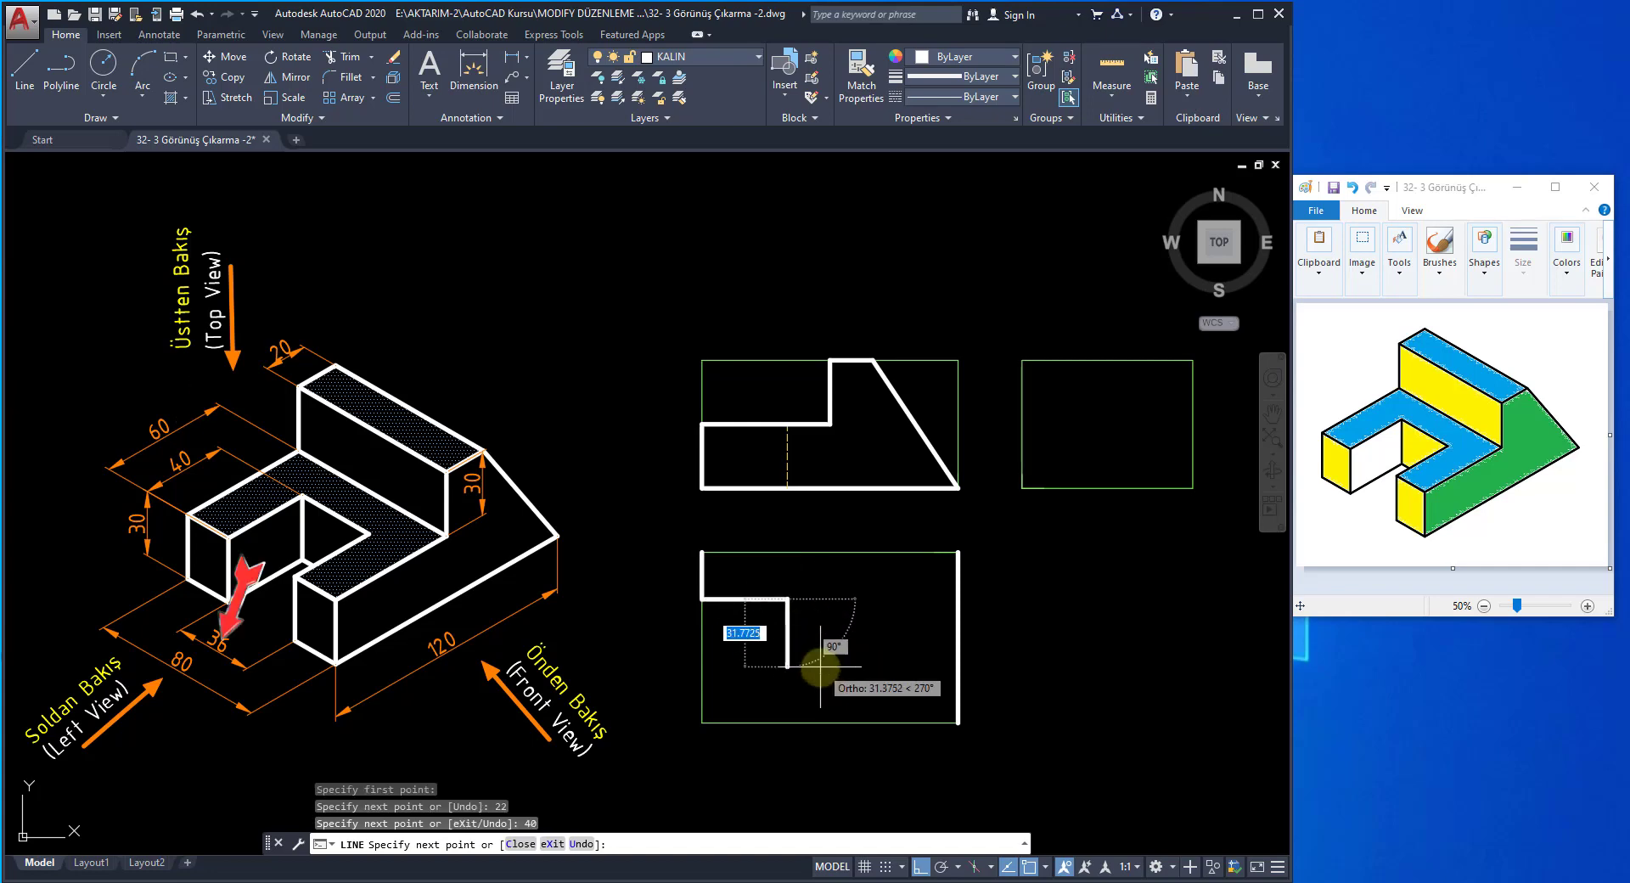
type("36")
key("Return")
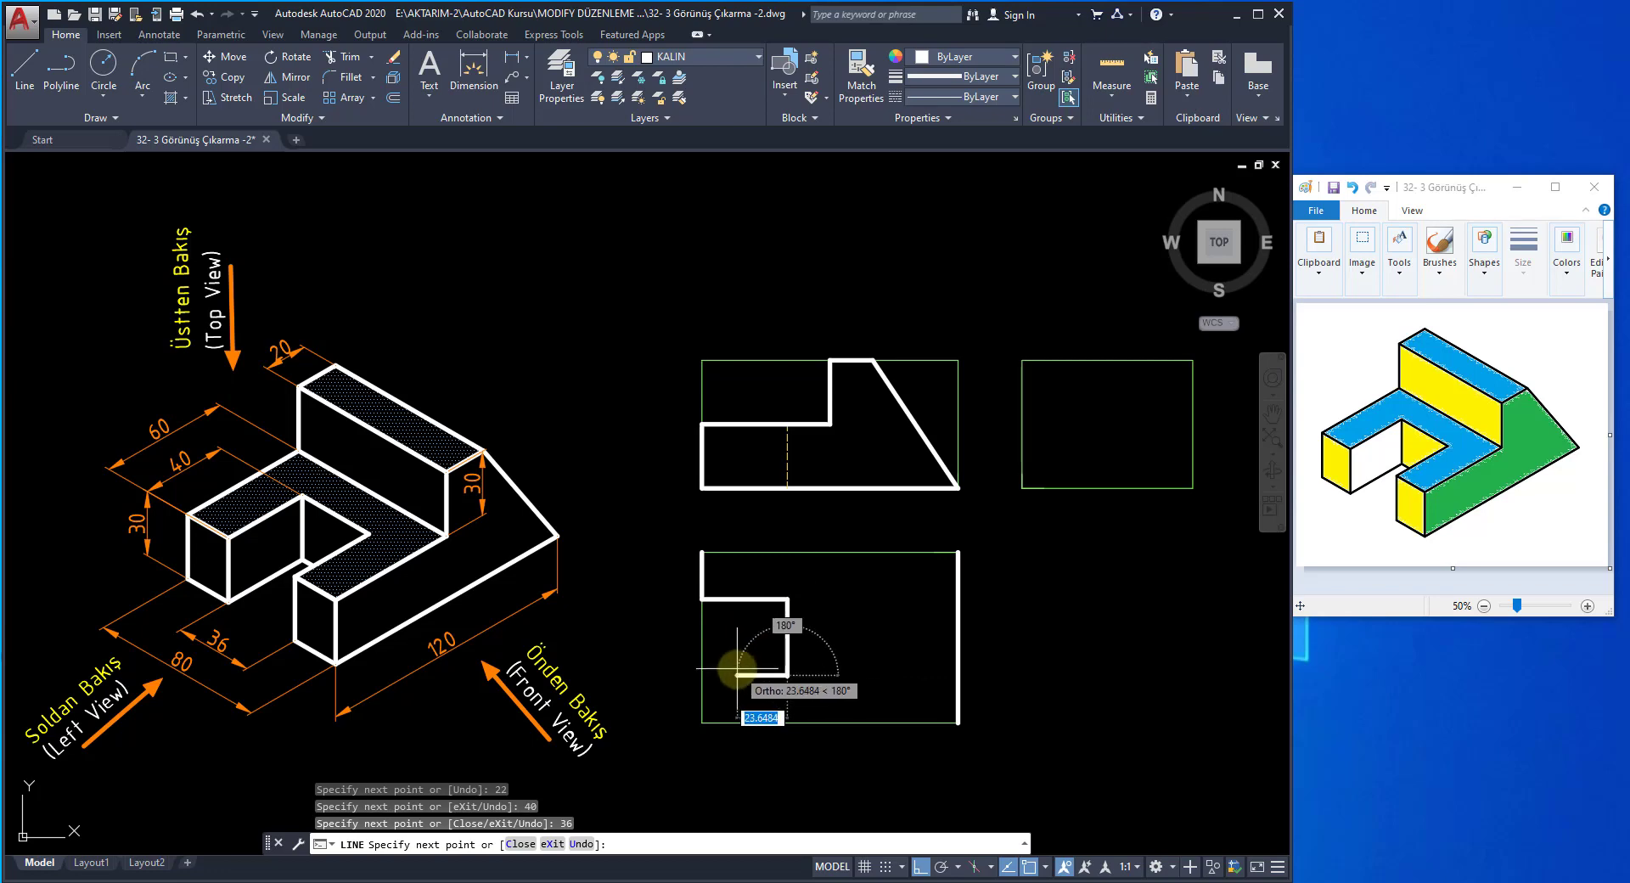
type("40")
key("Return")
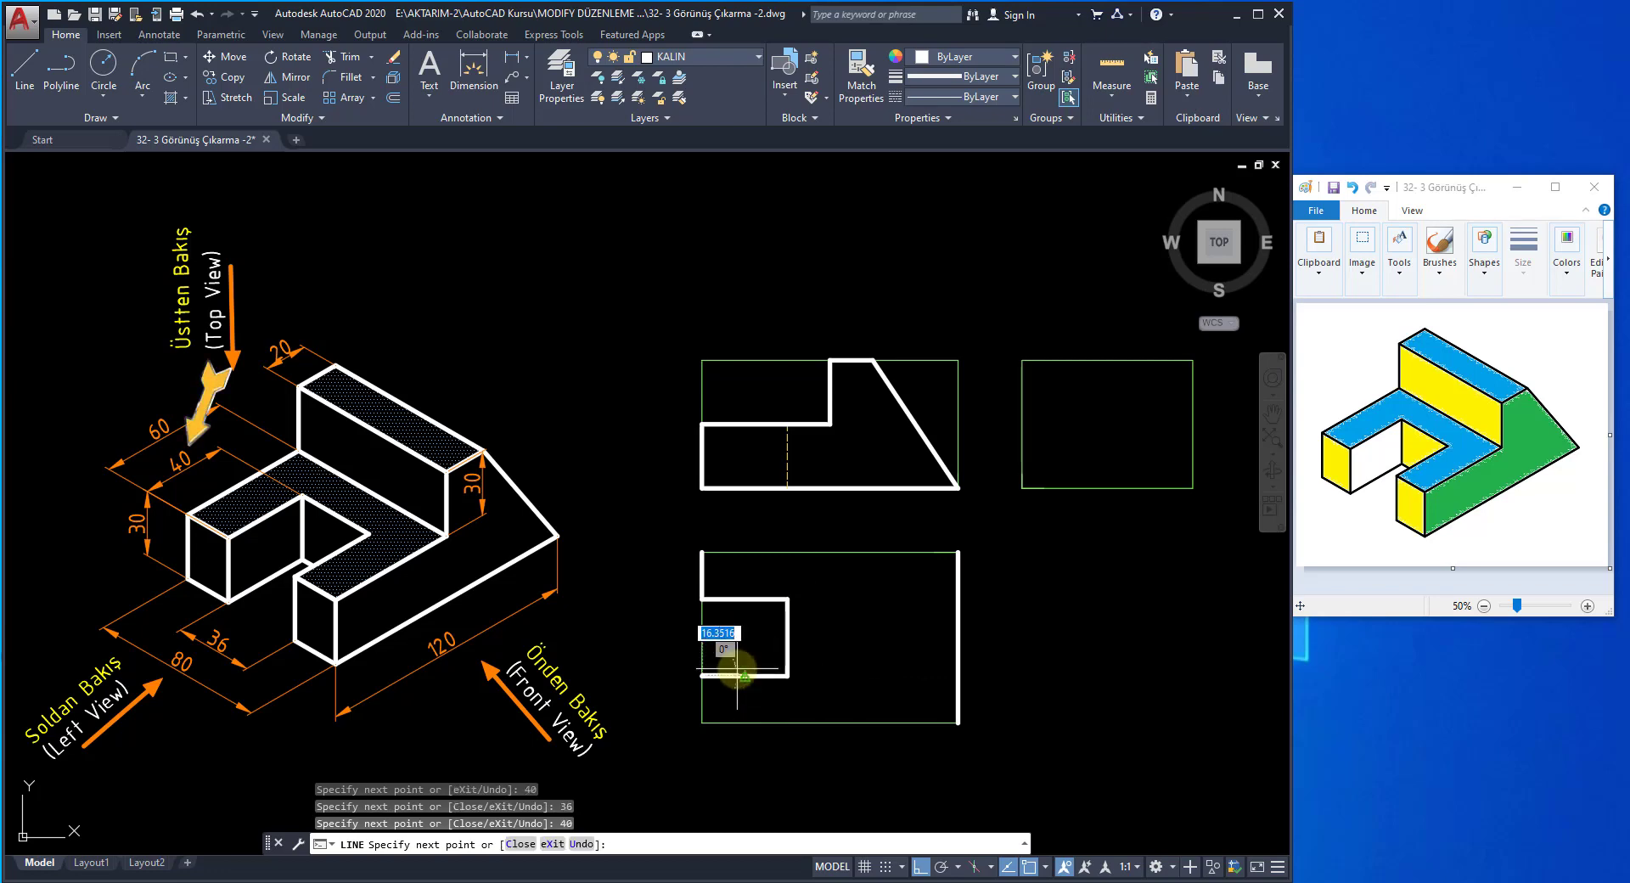
type("22")
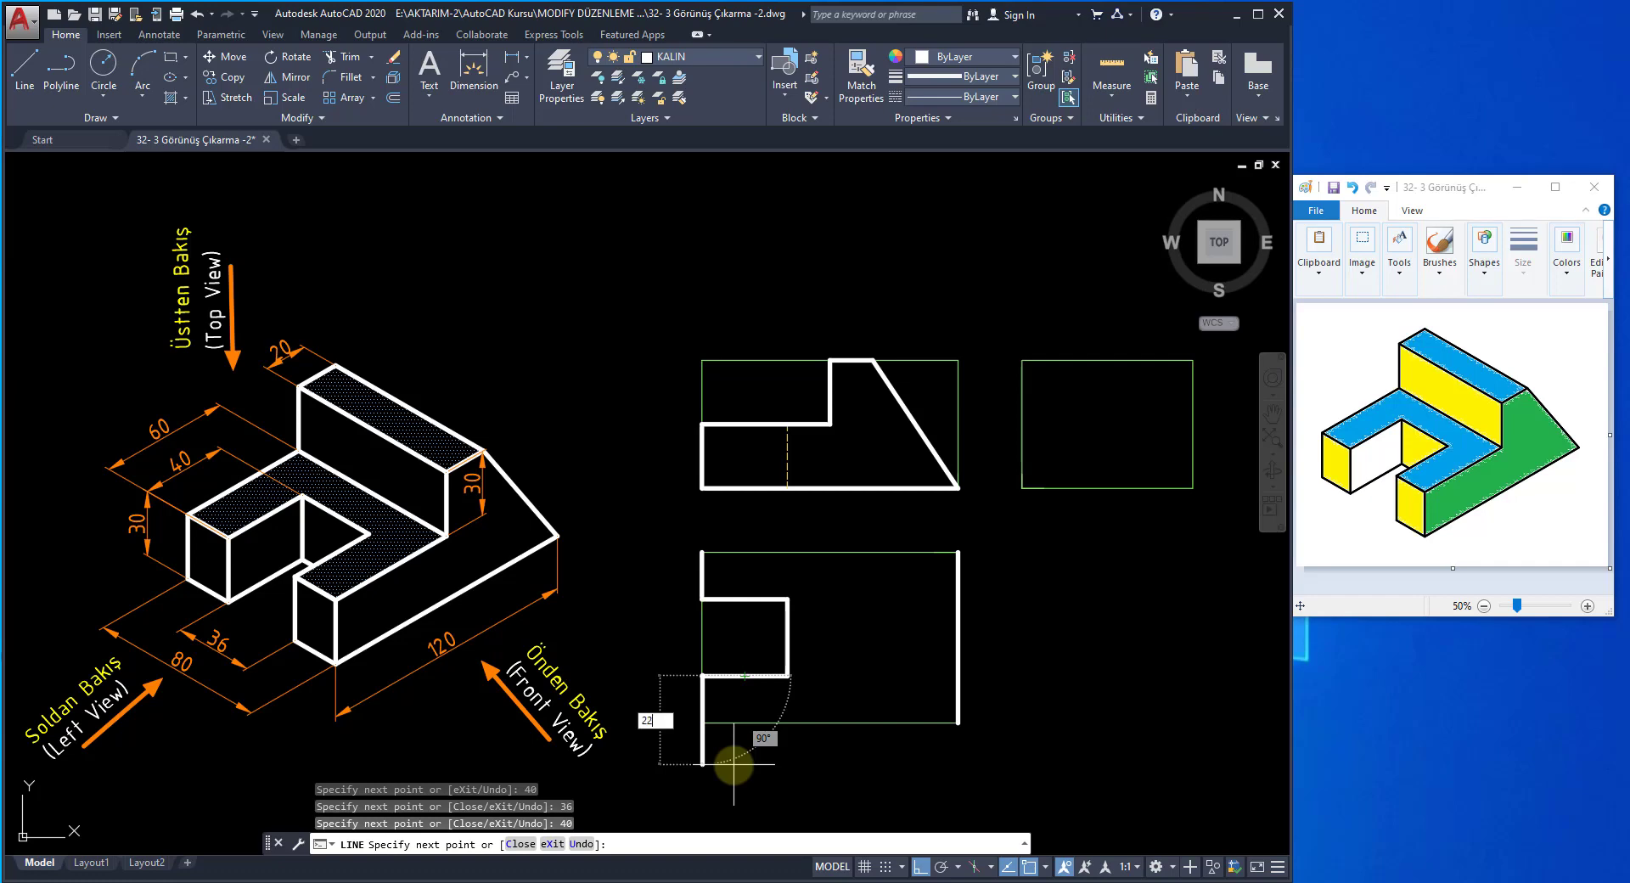
key("Return")
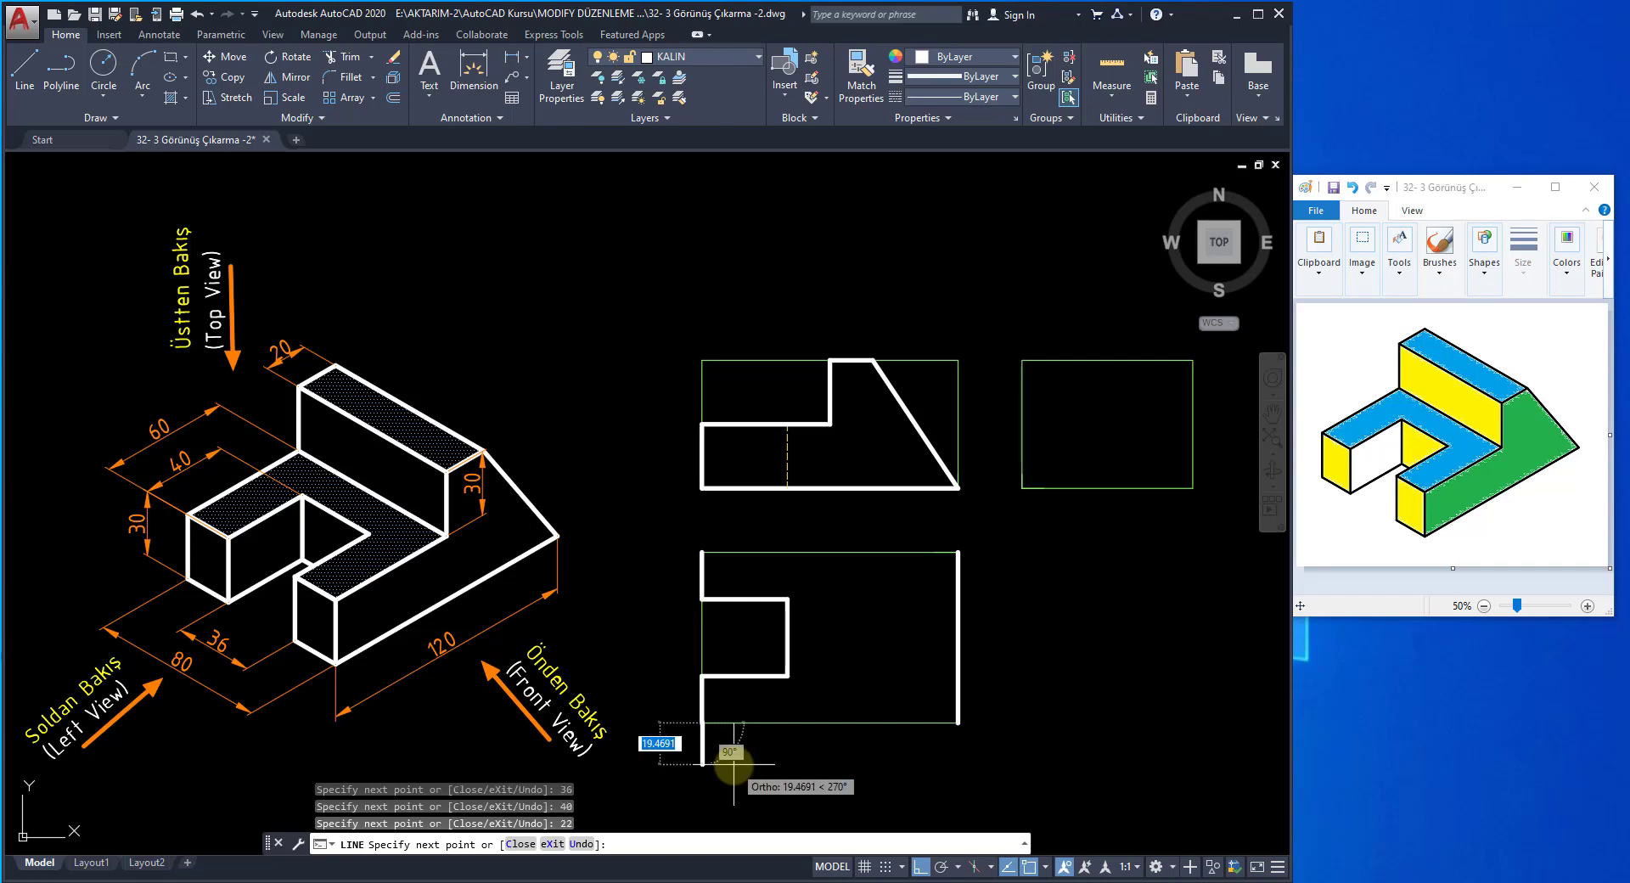
- Complete the left and bottom edges, then draw the top edge between the top corners
left_click(703, 723)
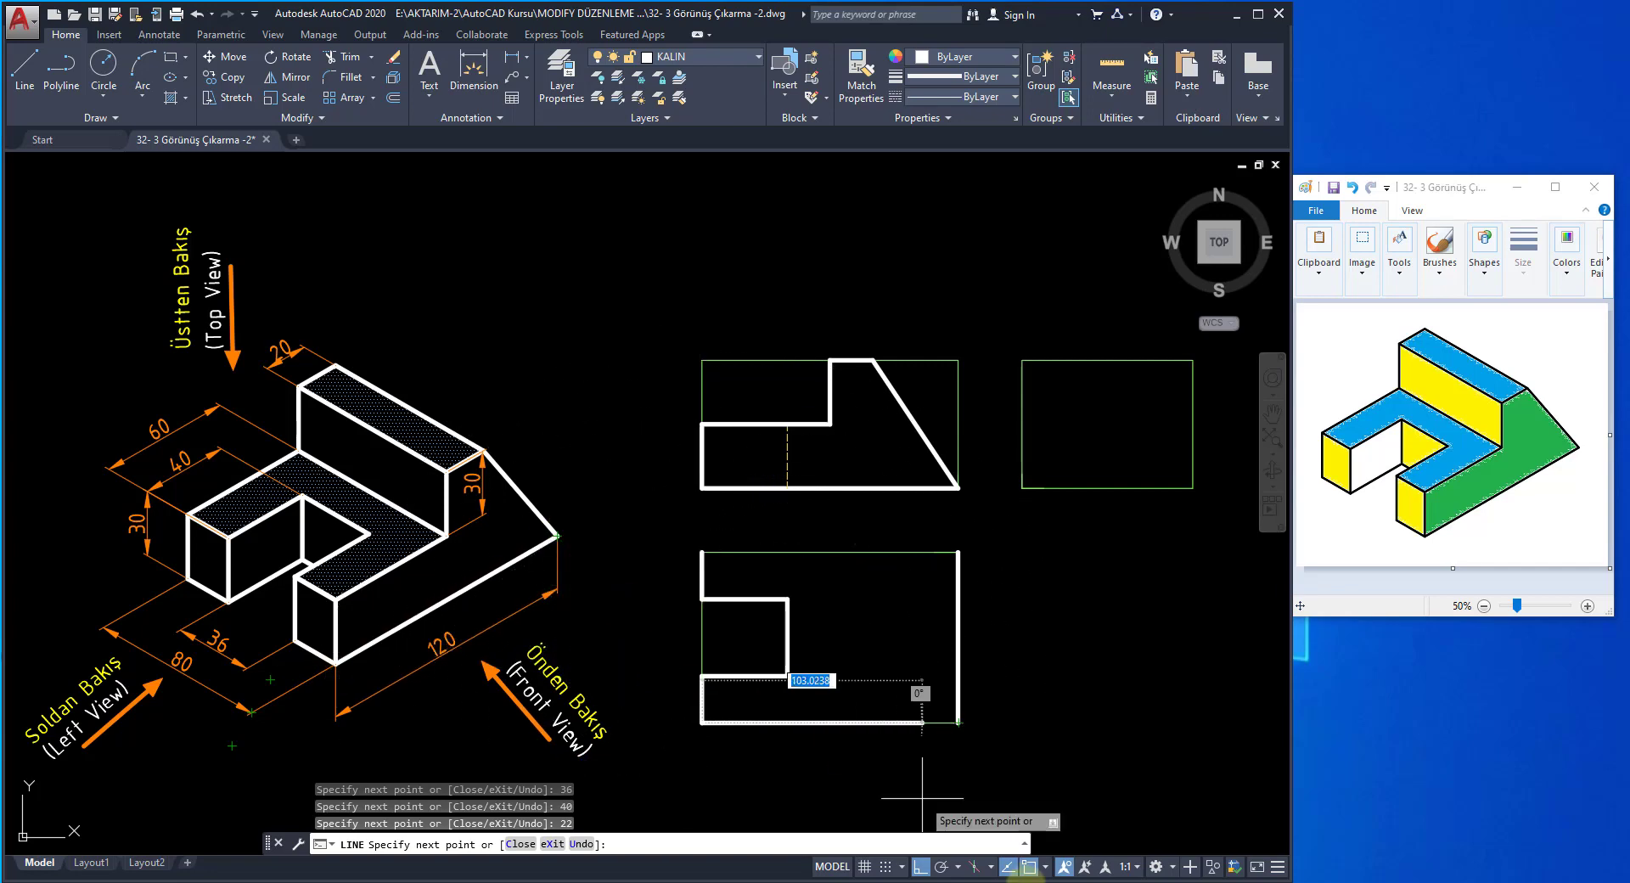
left_click(958, 722)
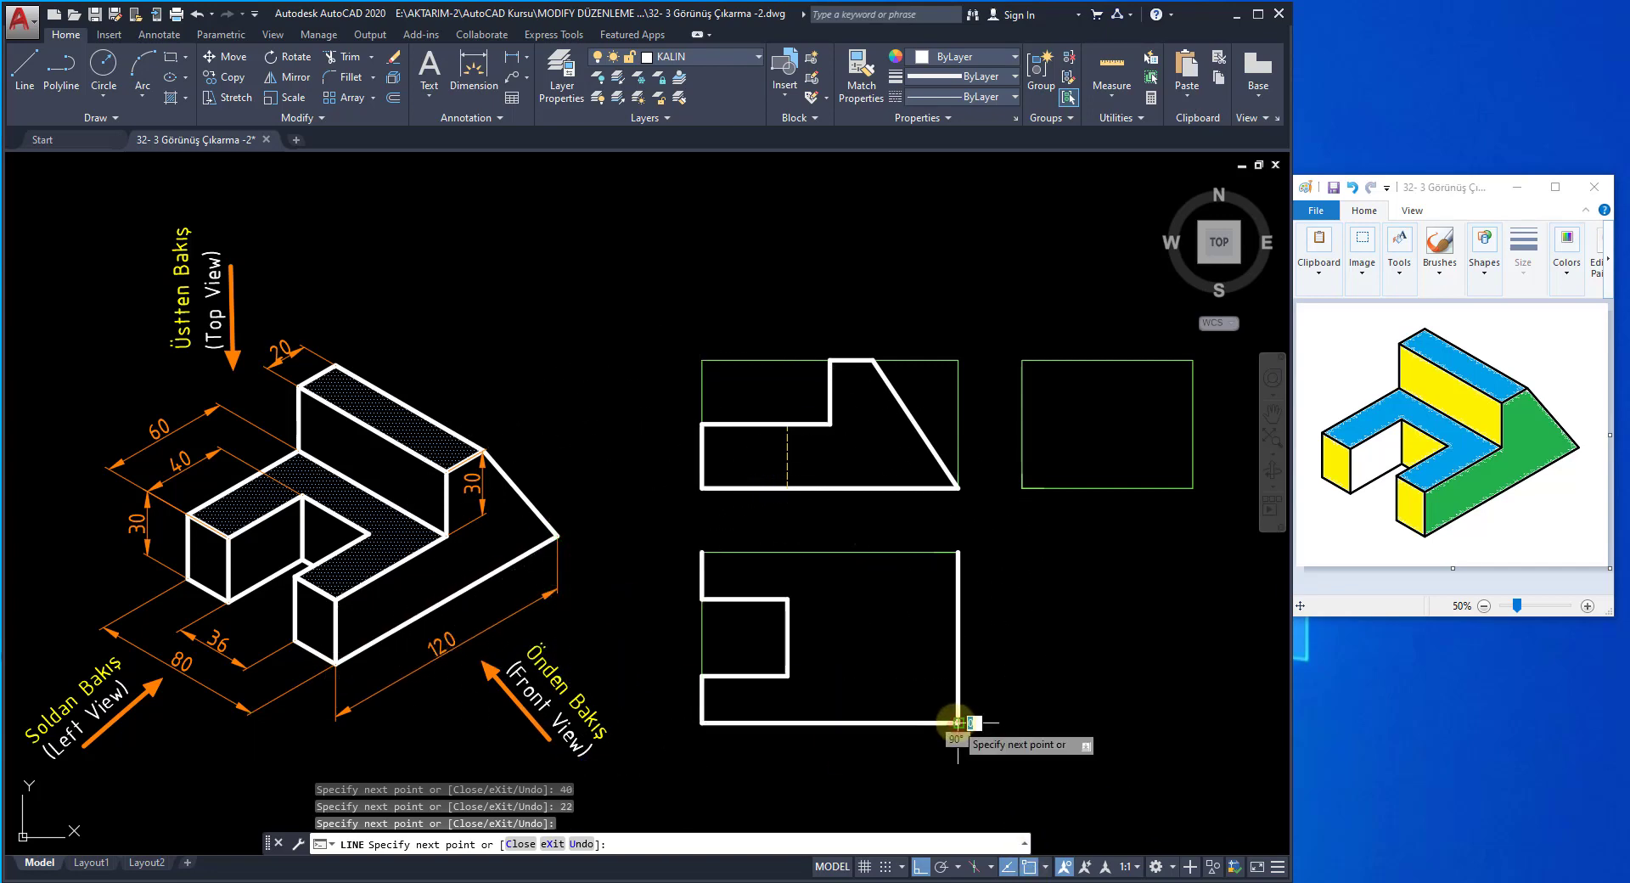
key("Return")
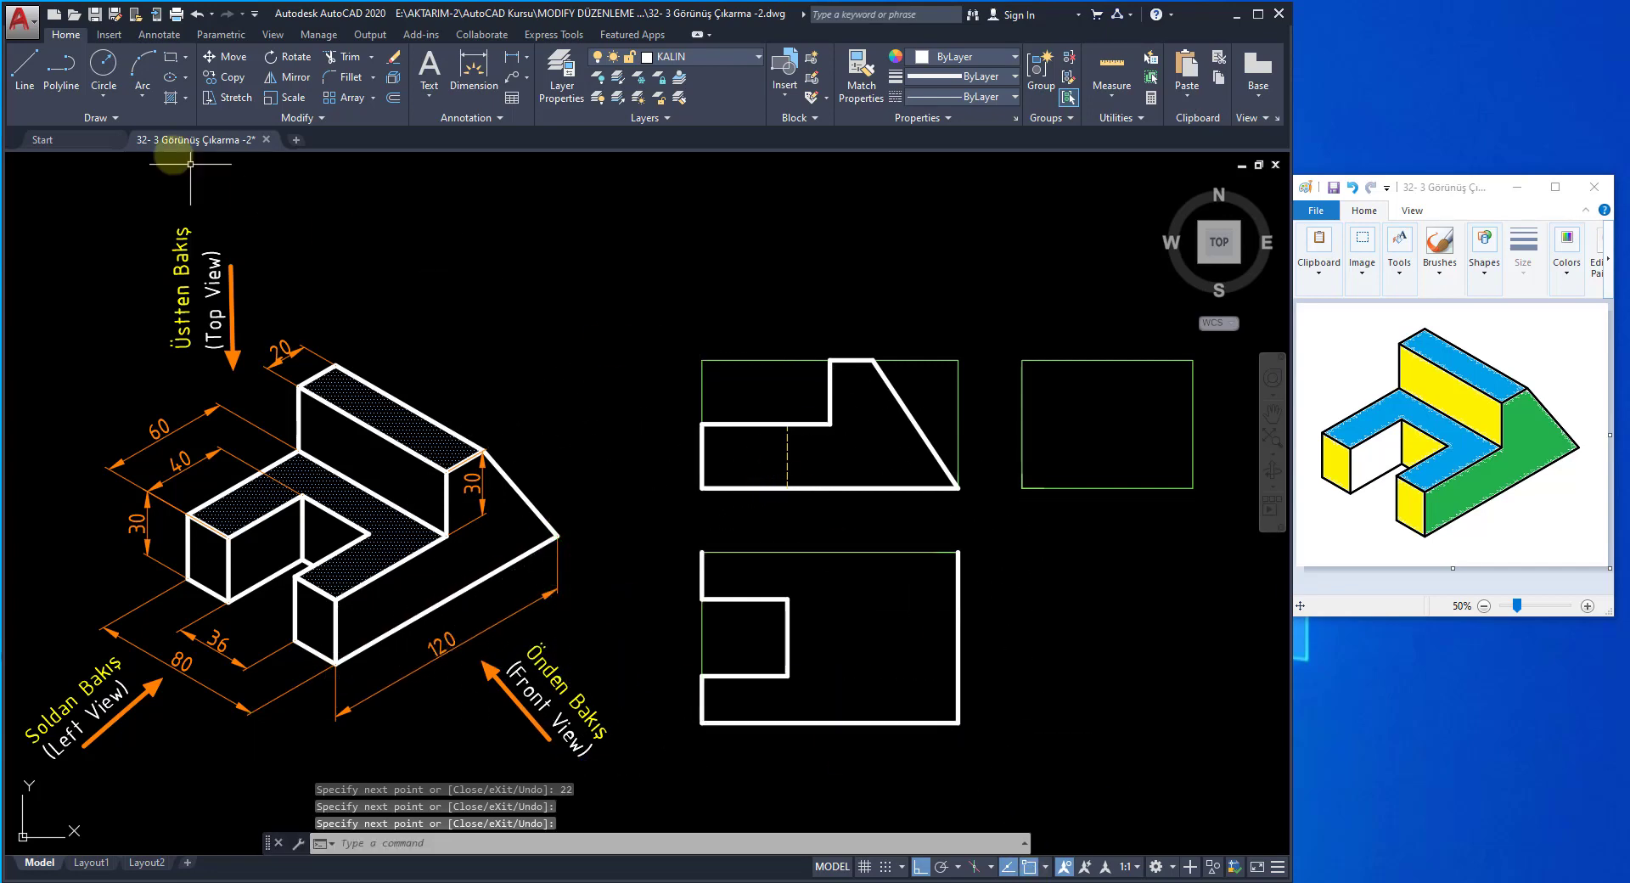
left_click(24, 68)
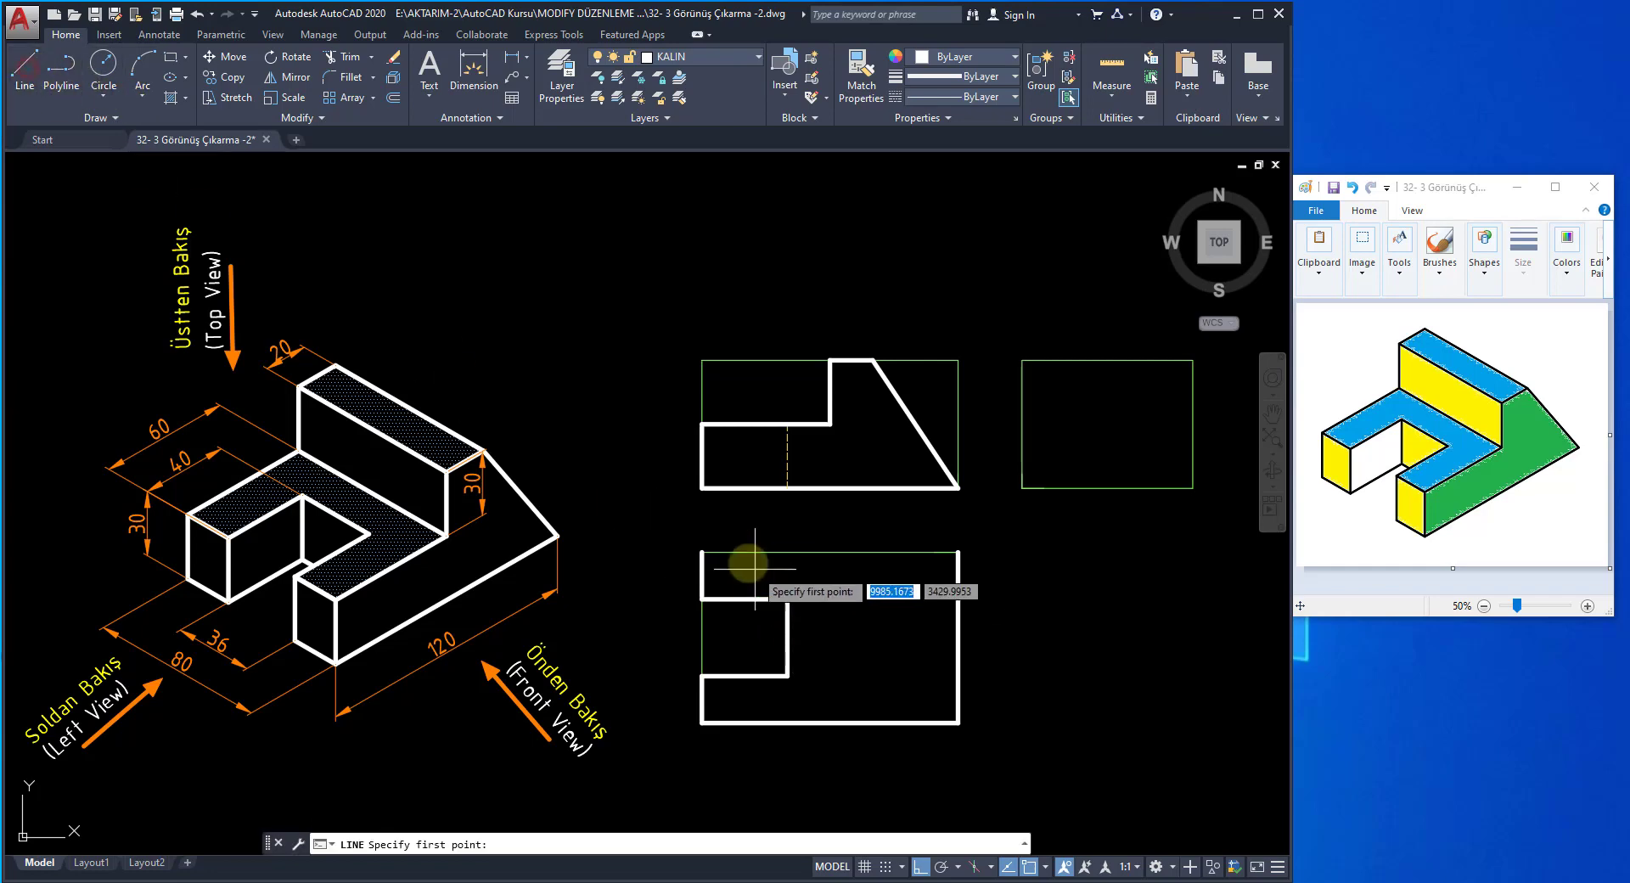
left_click(704, 553)
left_click(958, 553)
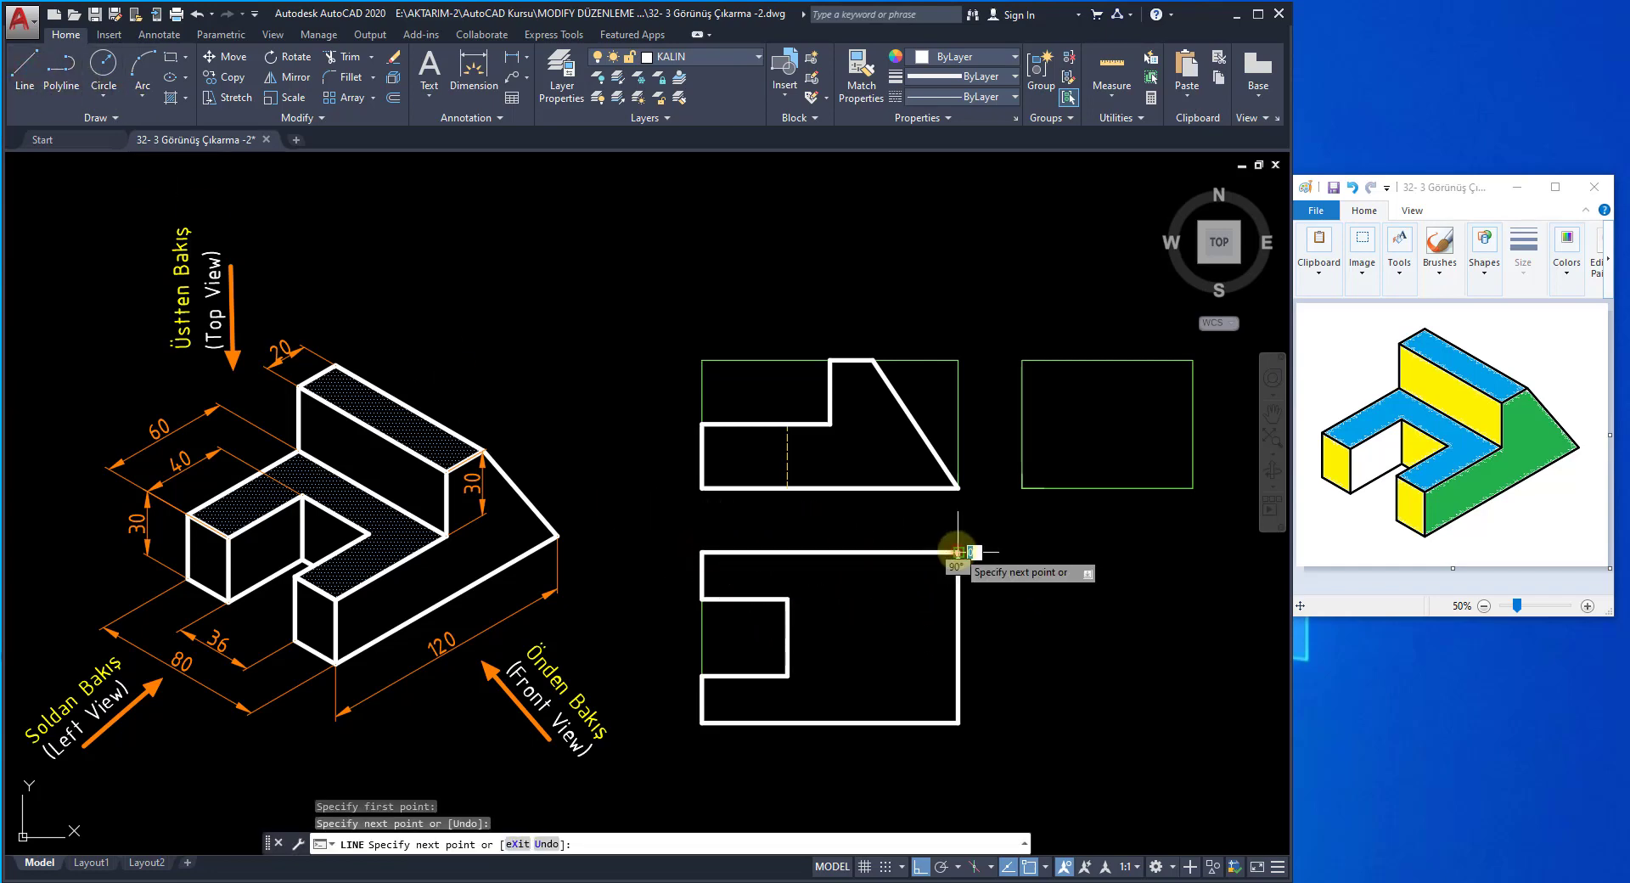
key("Return")
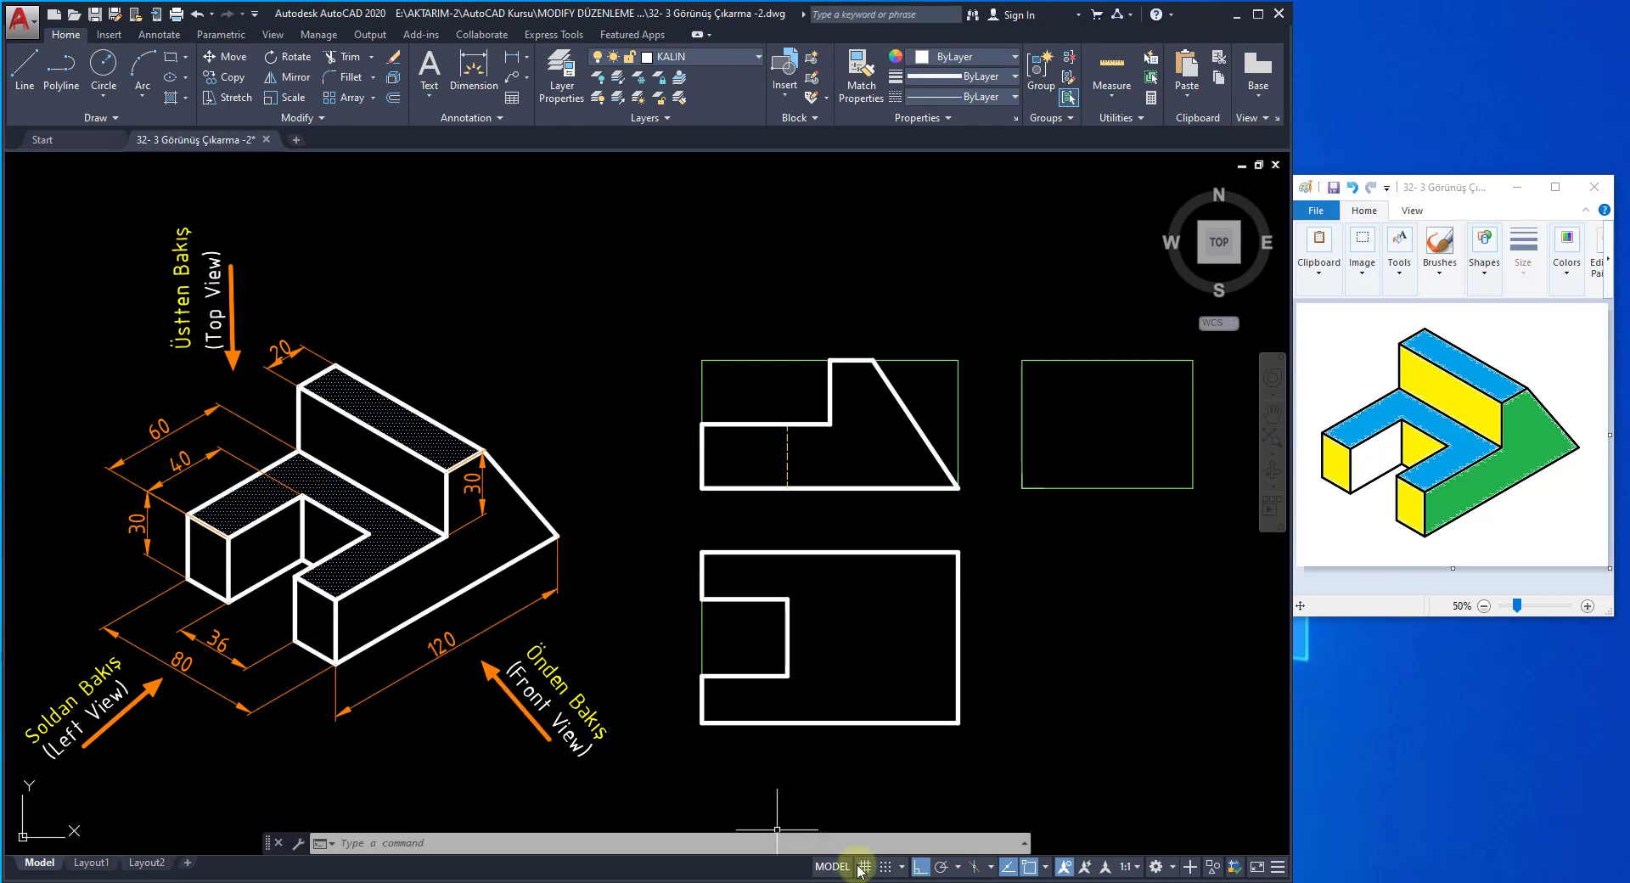
- Offset the short left edge 60 units right and stretch the copy down to the bottom edge
left_click(394, 98)
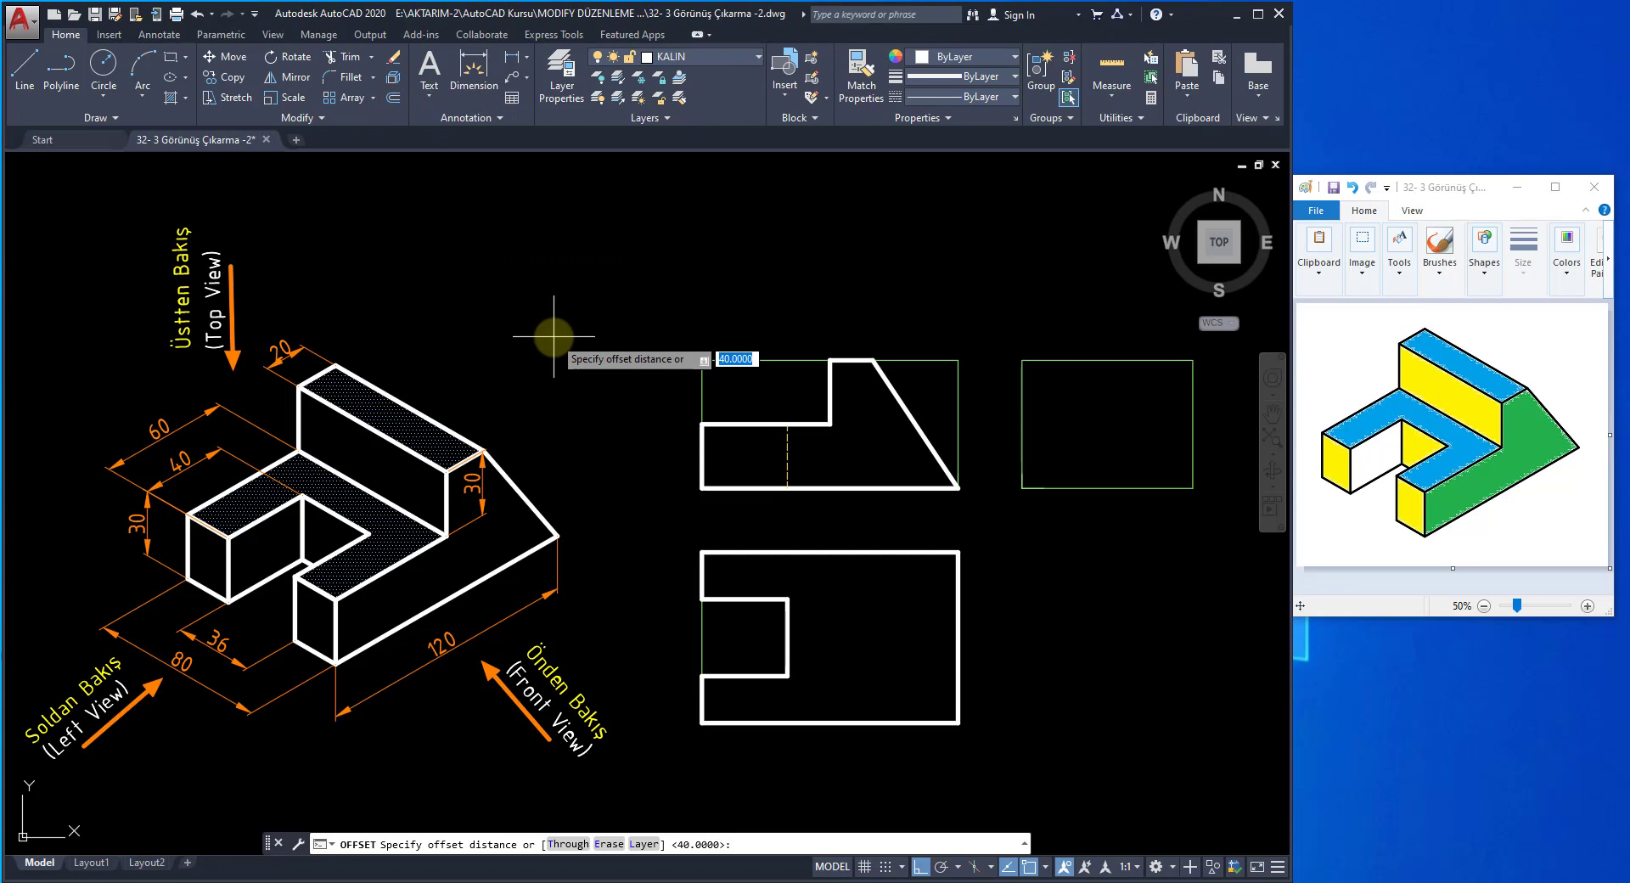
type("60")
key("Return")
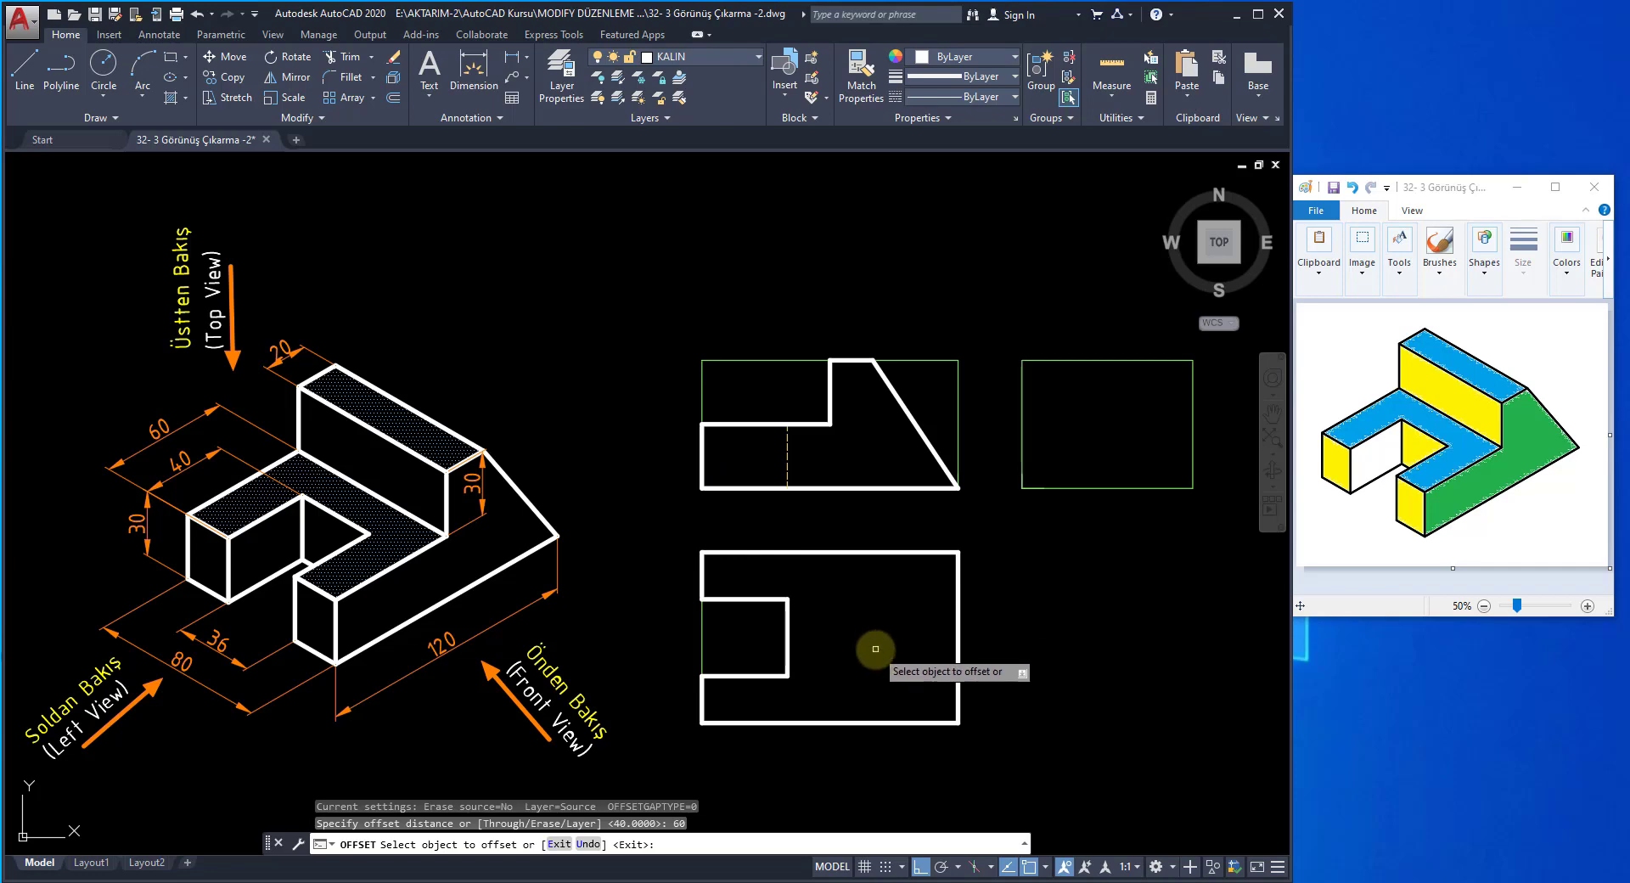
left_click(705, 570)
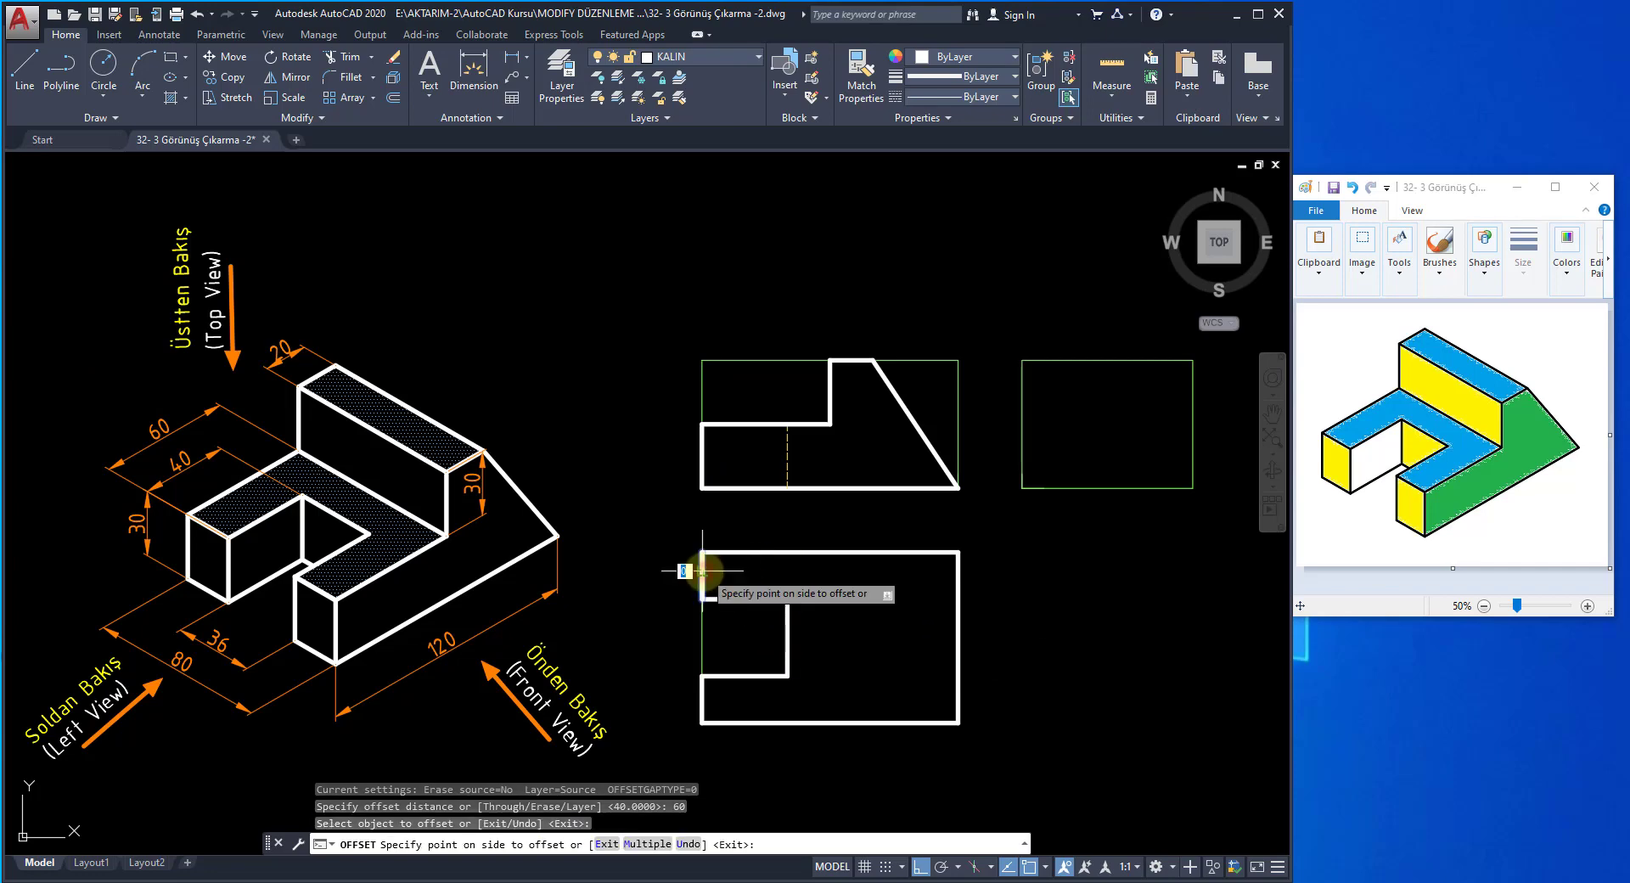
left_click(921, 586)
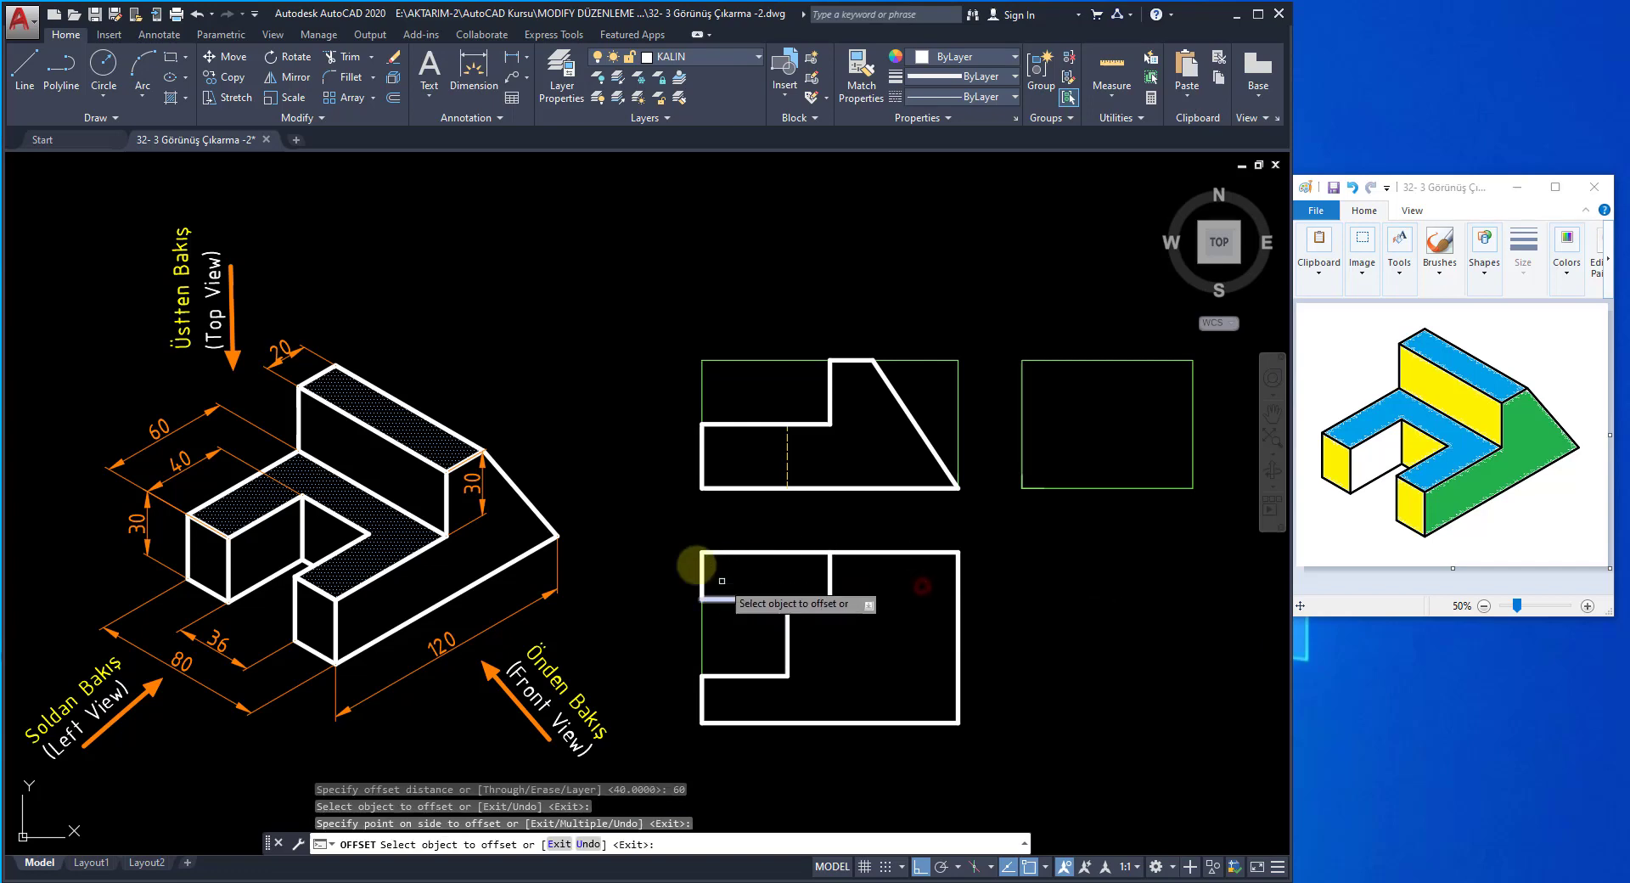
right_click(620, 430)
left_click(643, 450)
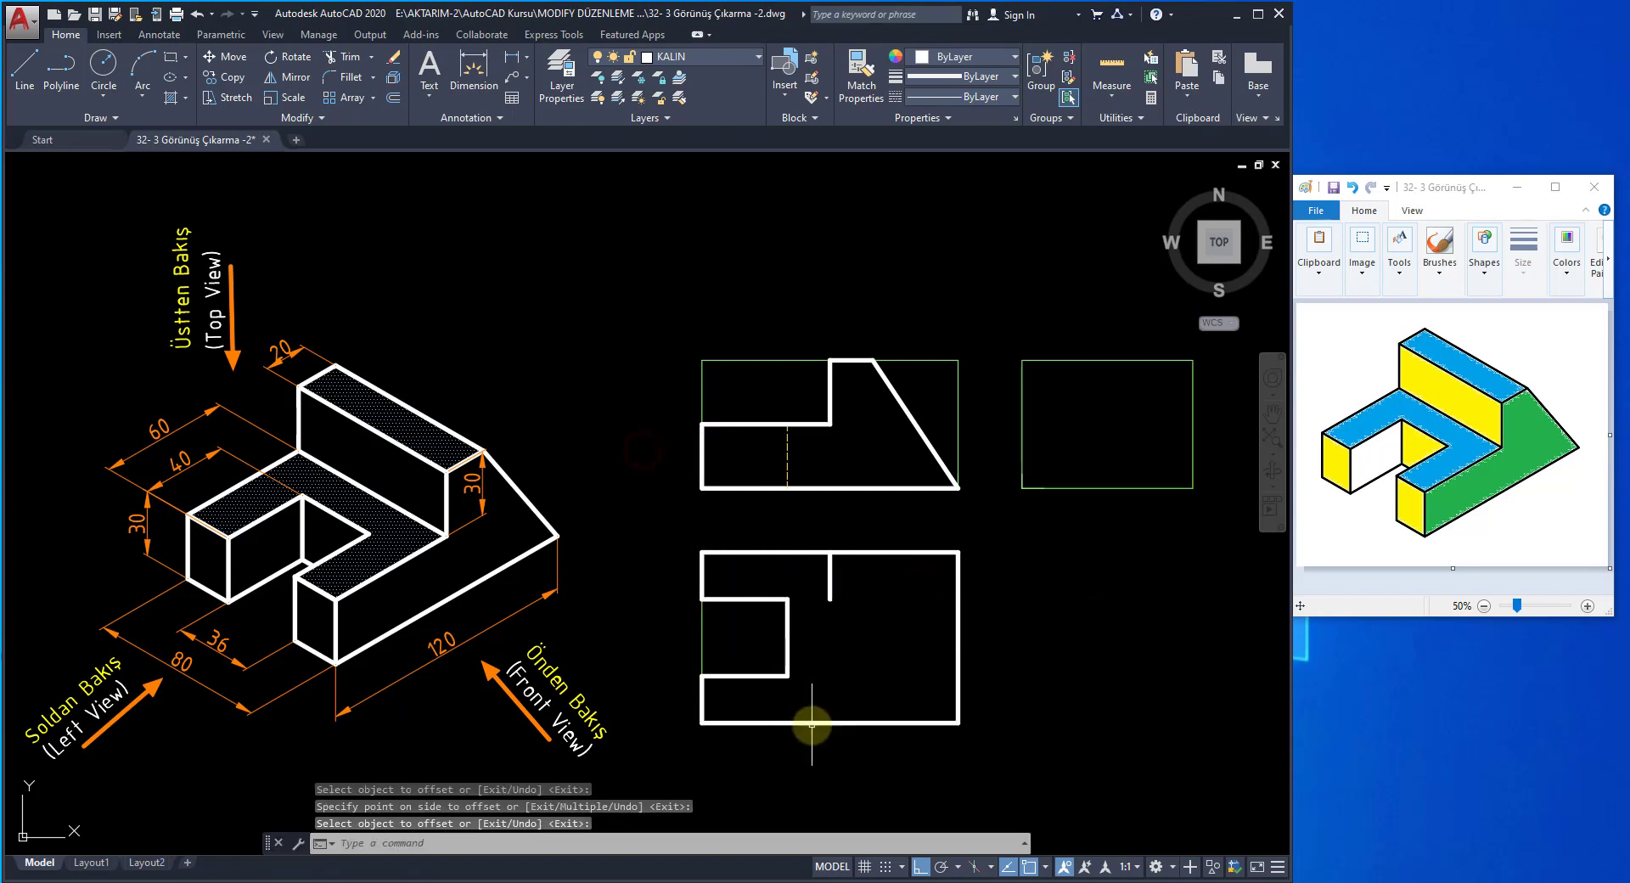
left_click(830, 586)
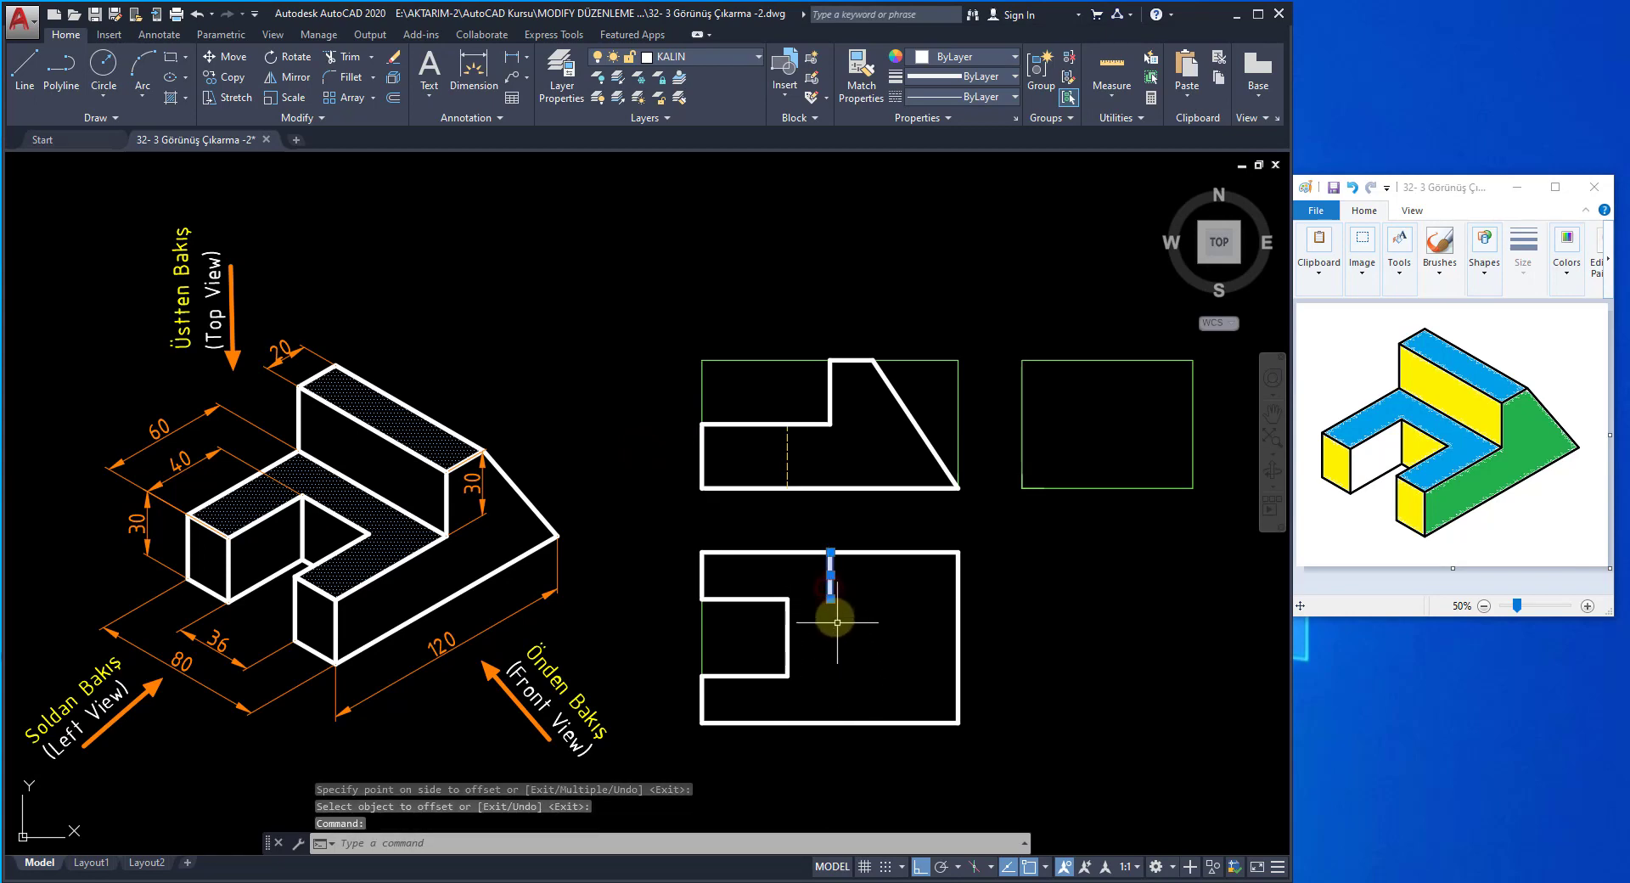
left_click(830, 599)
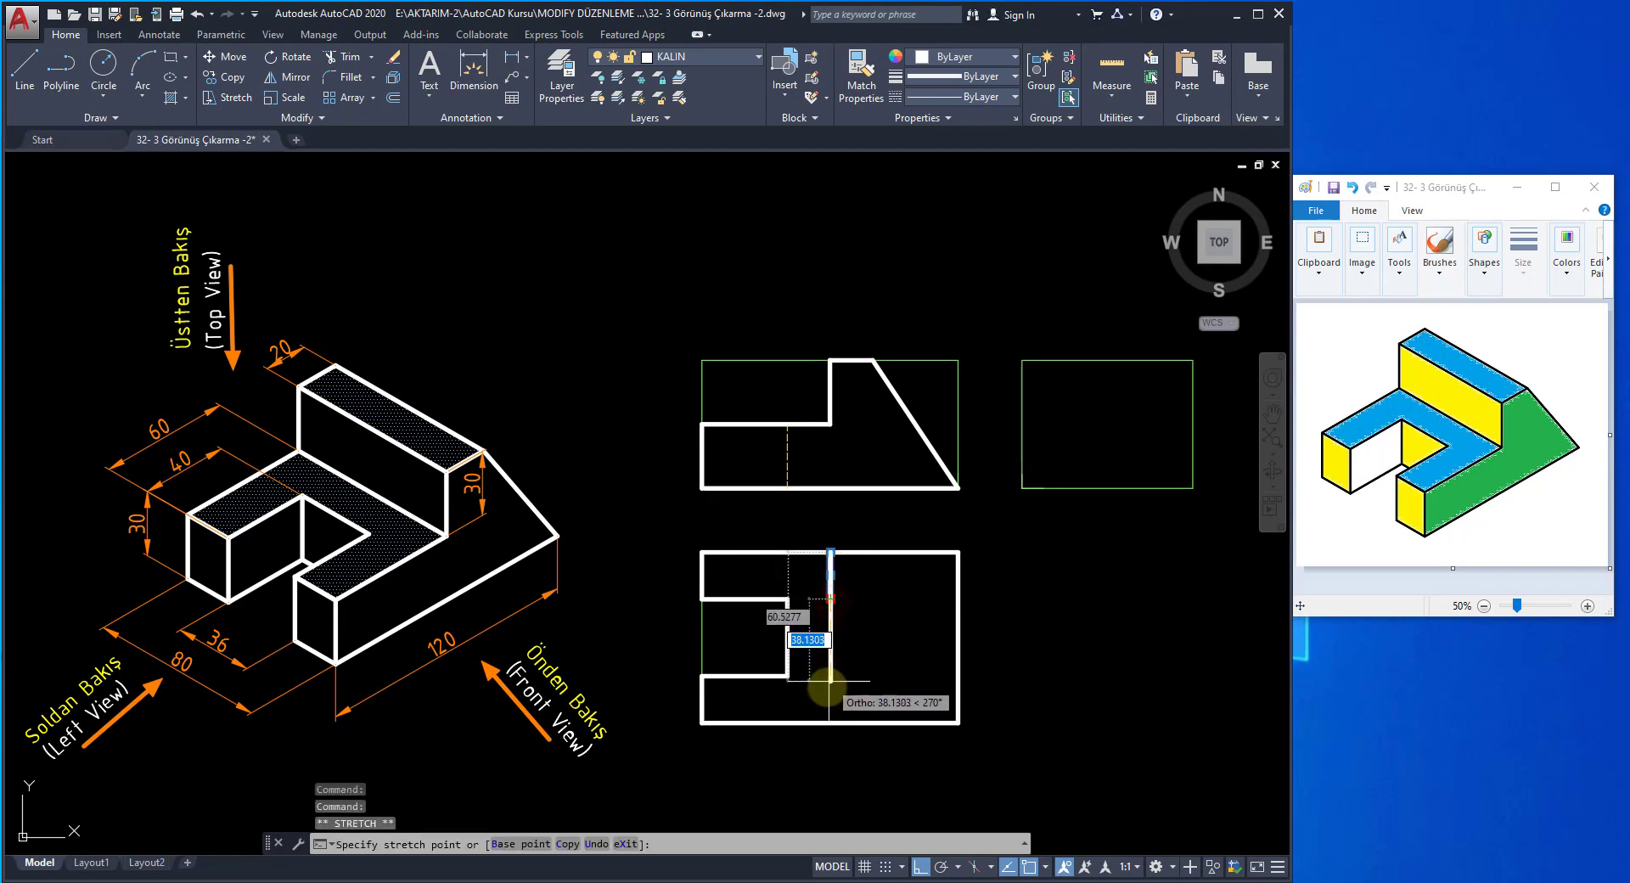
left_click(830, 724)
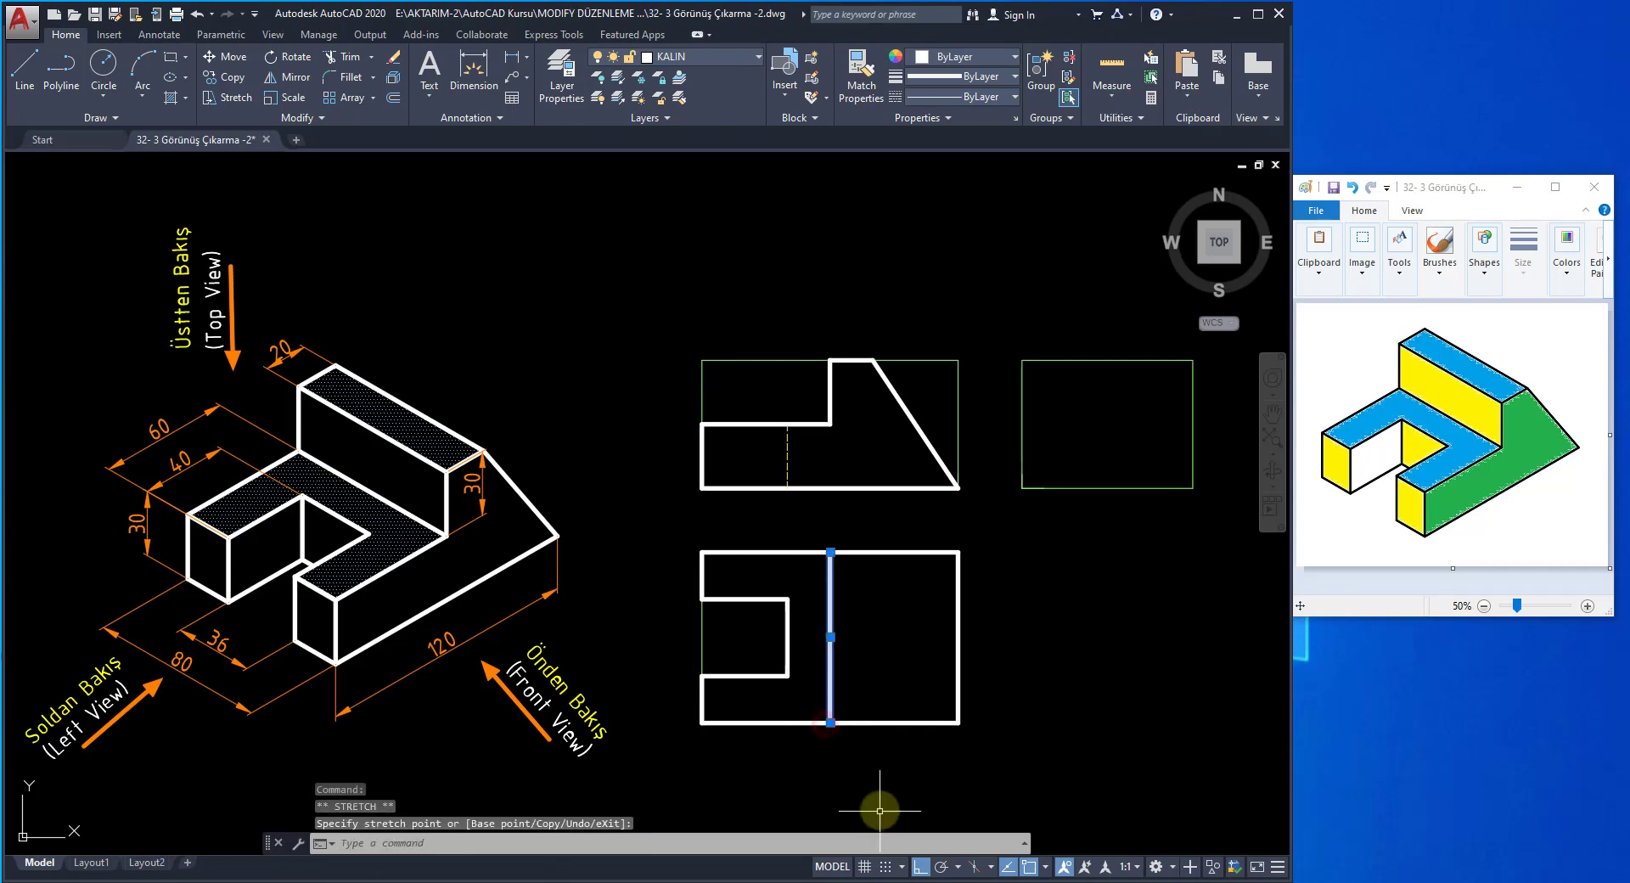
key("Escape")
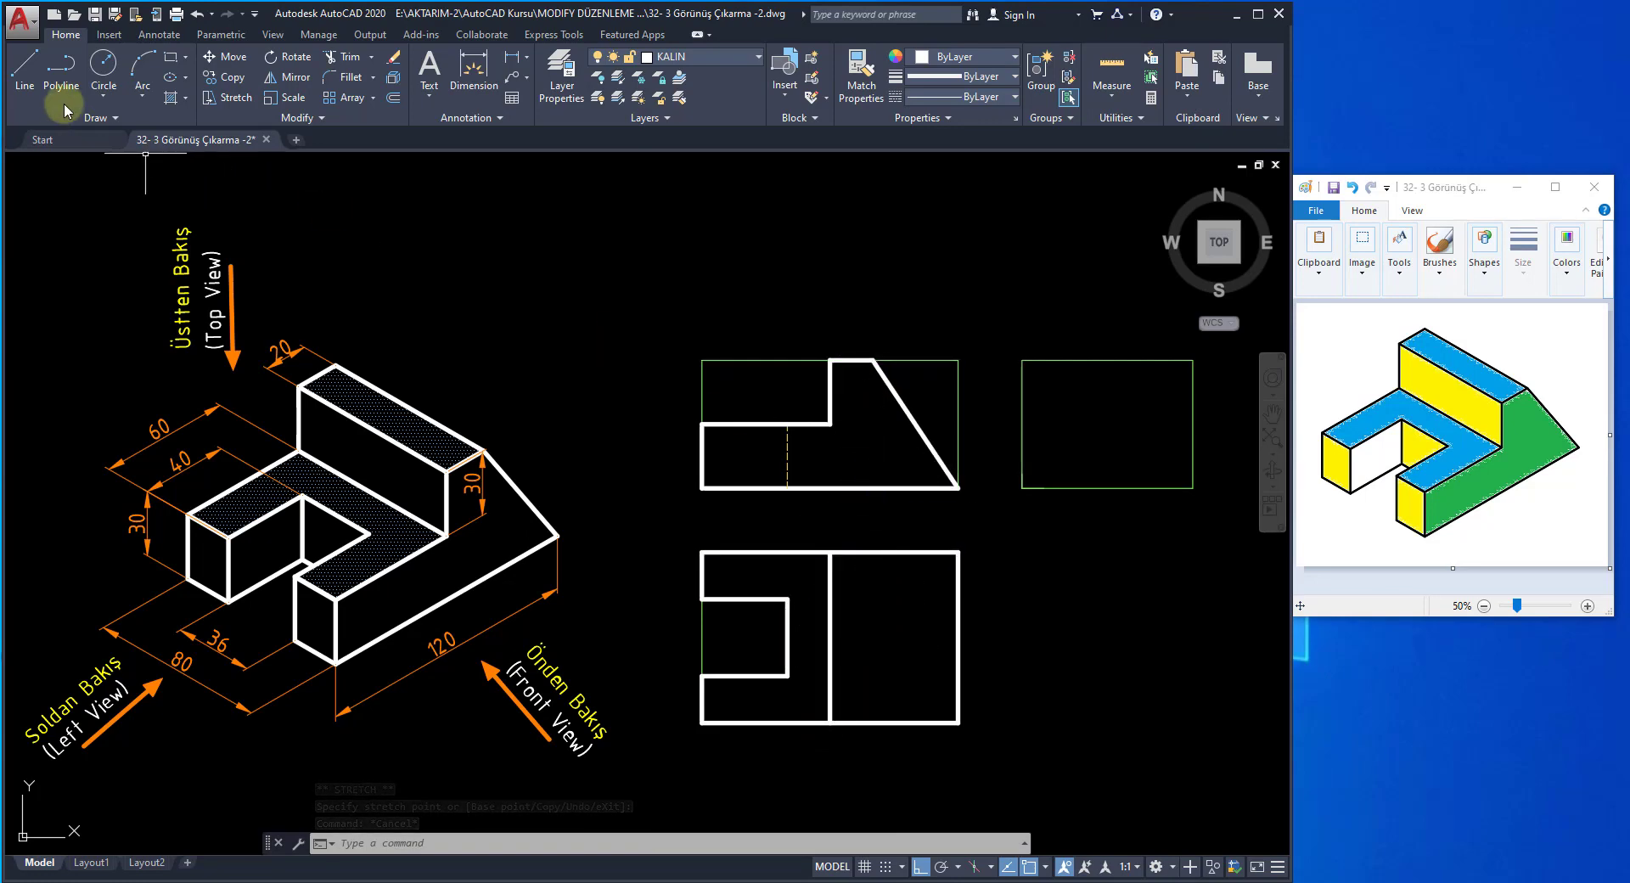
- Project a vertical line from the triangle's top corner through the top view, deleting the part between views
left_click(25, 73)
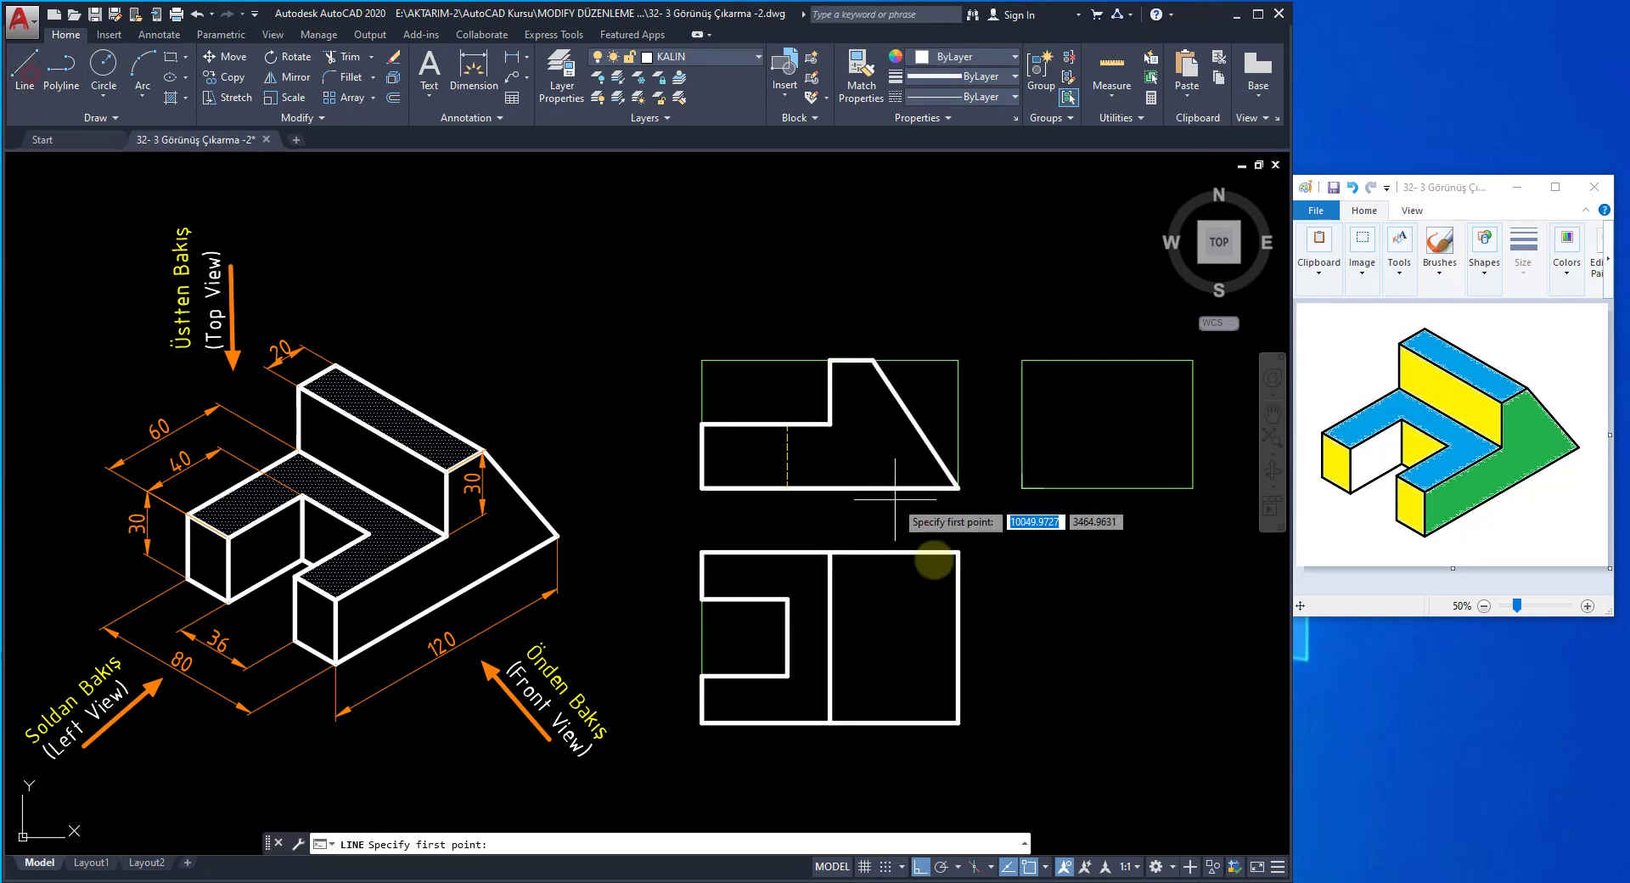
left_click(874, 361)
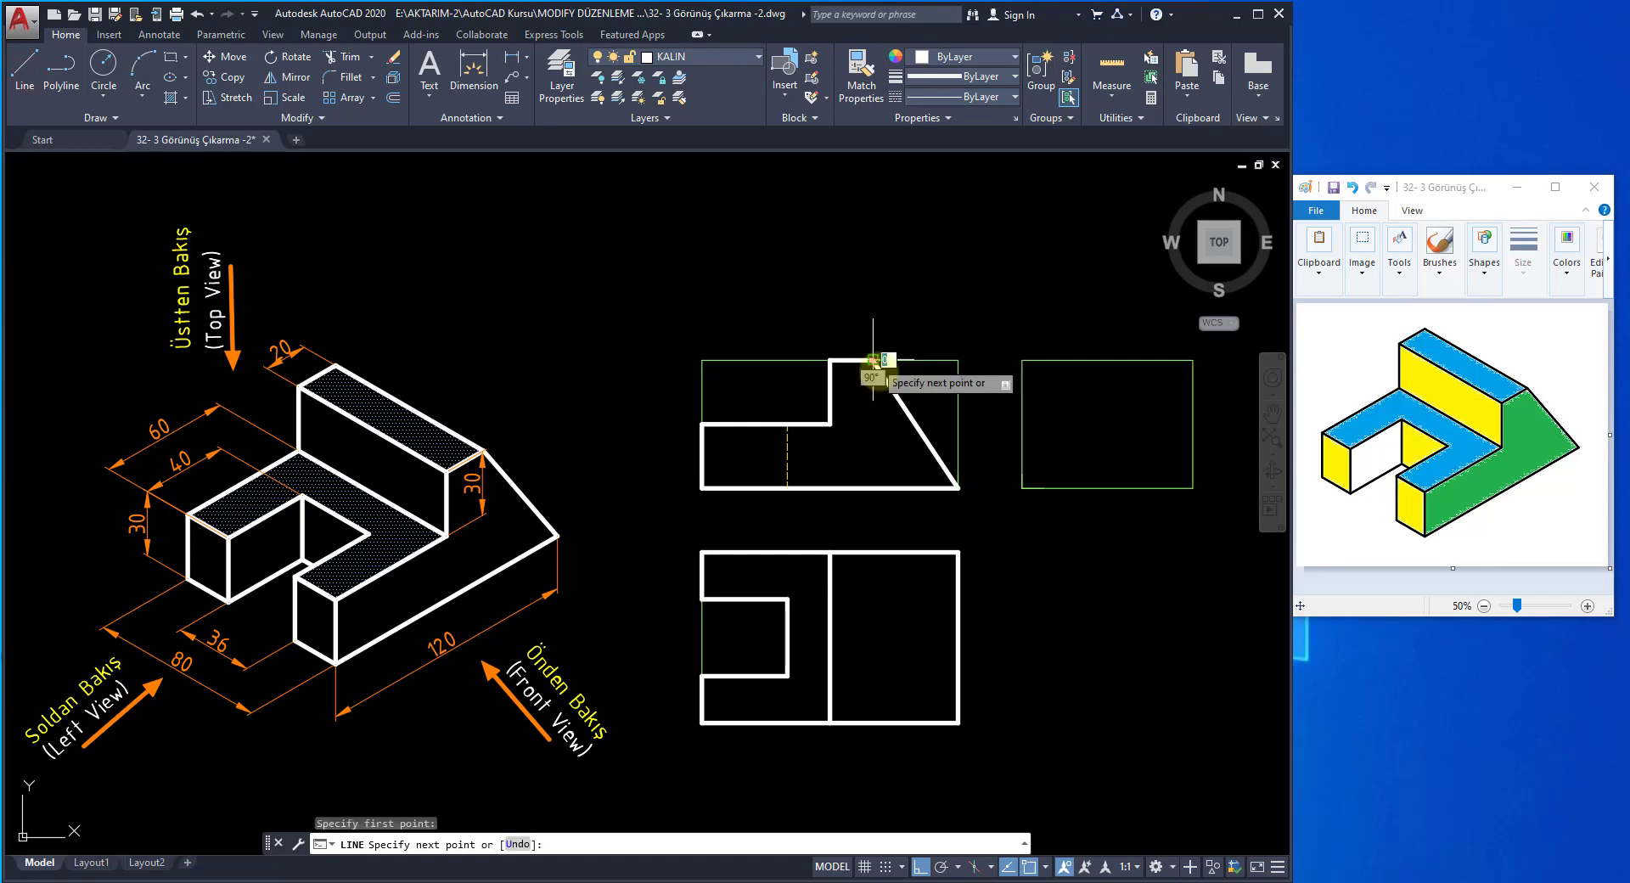
left_click(873, 553)
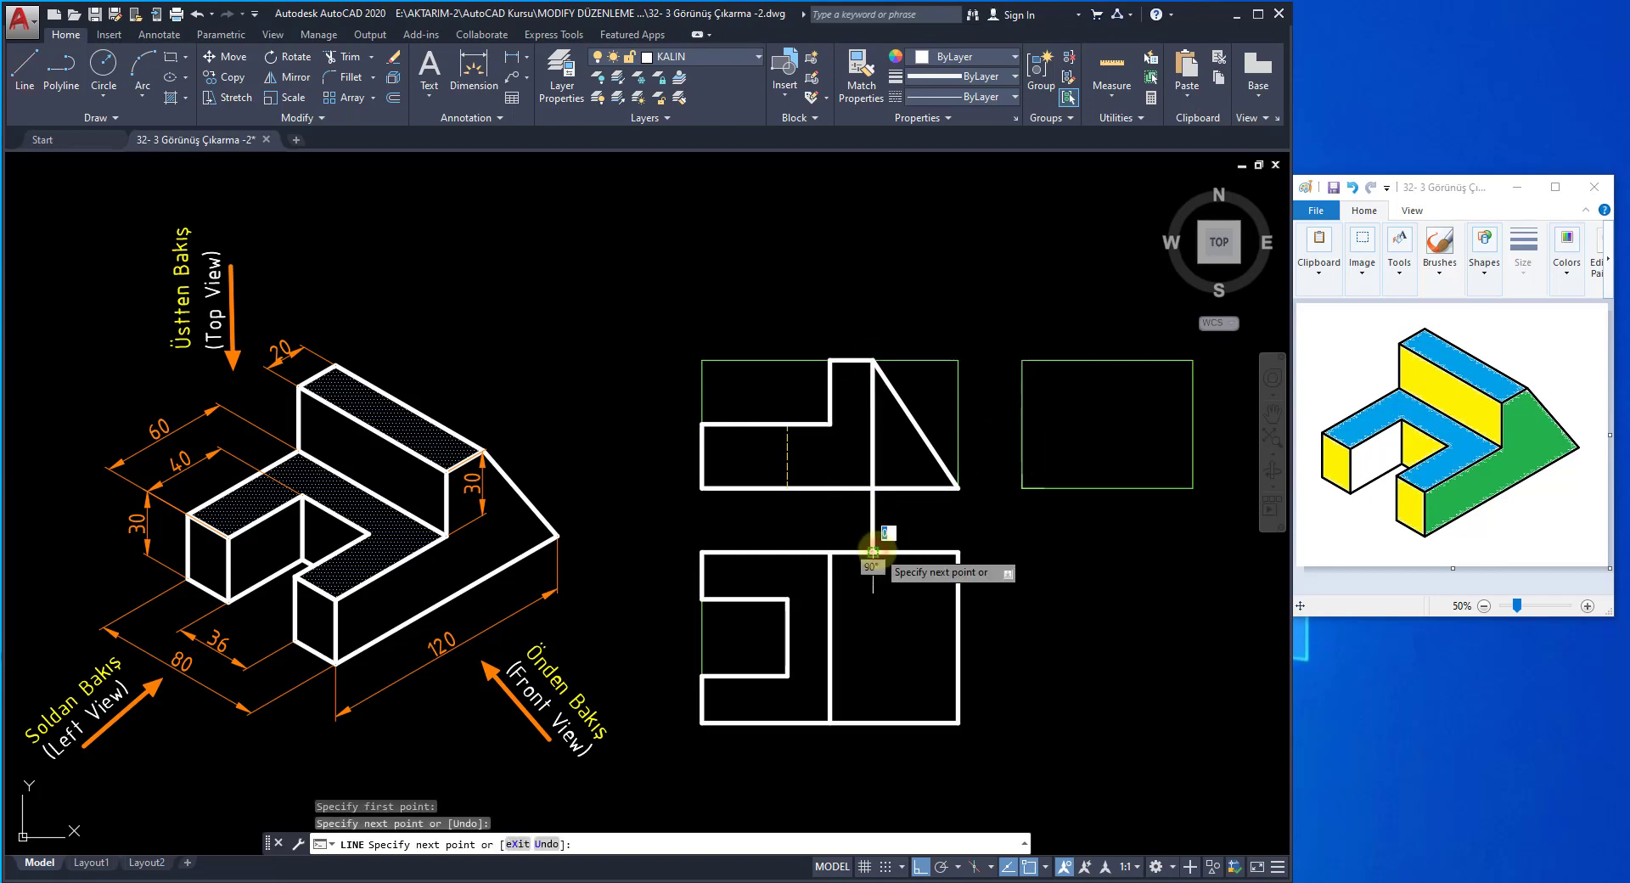
left_click(873, 723)
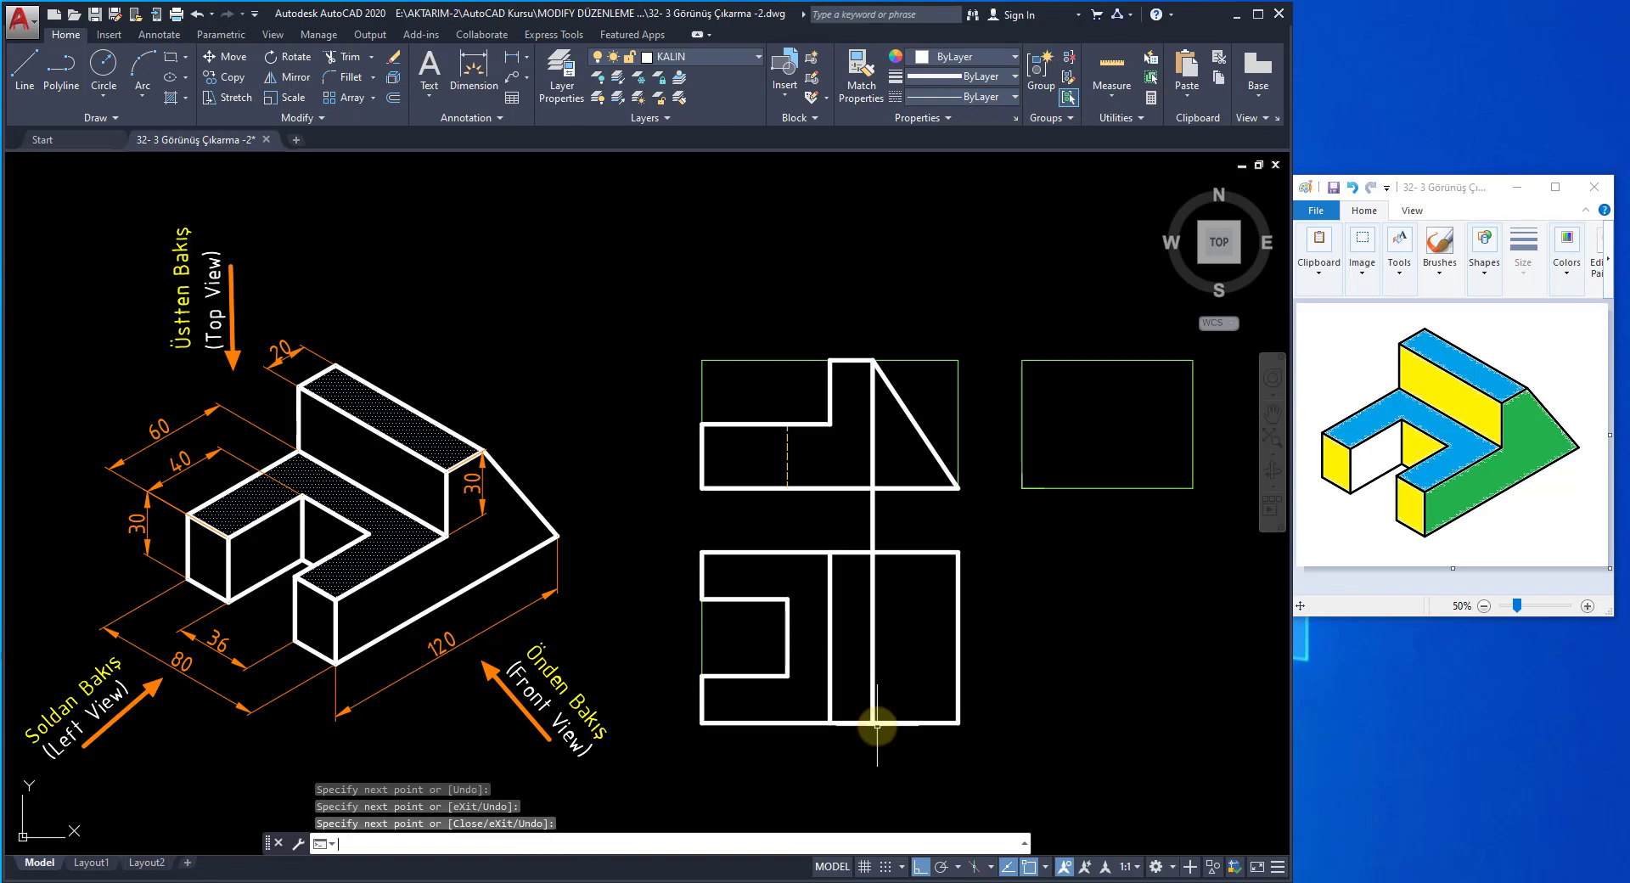
key("Return")
left_click(873, 518)
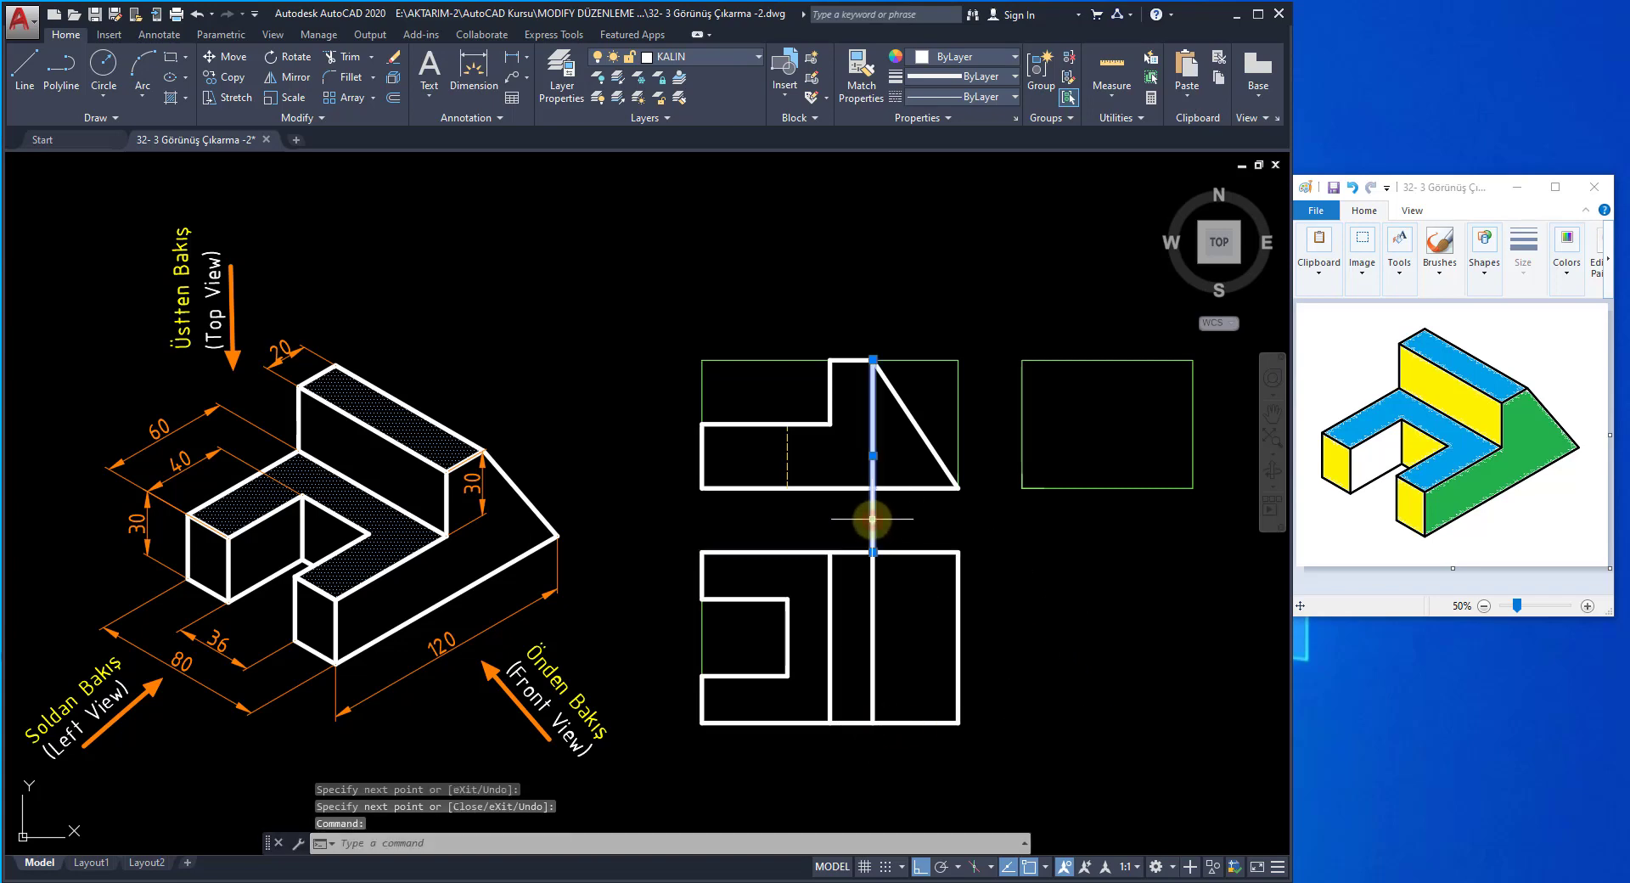
key("Delete")
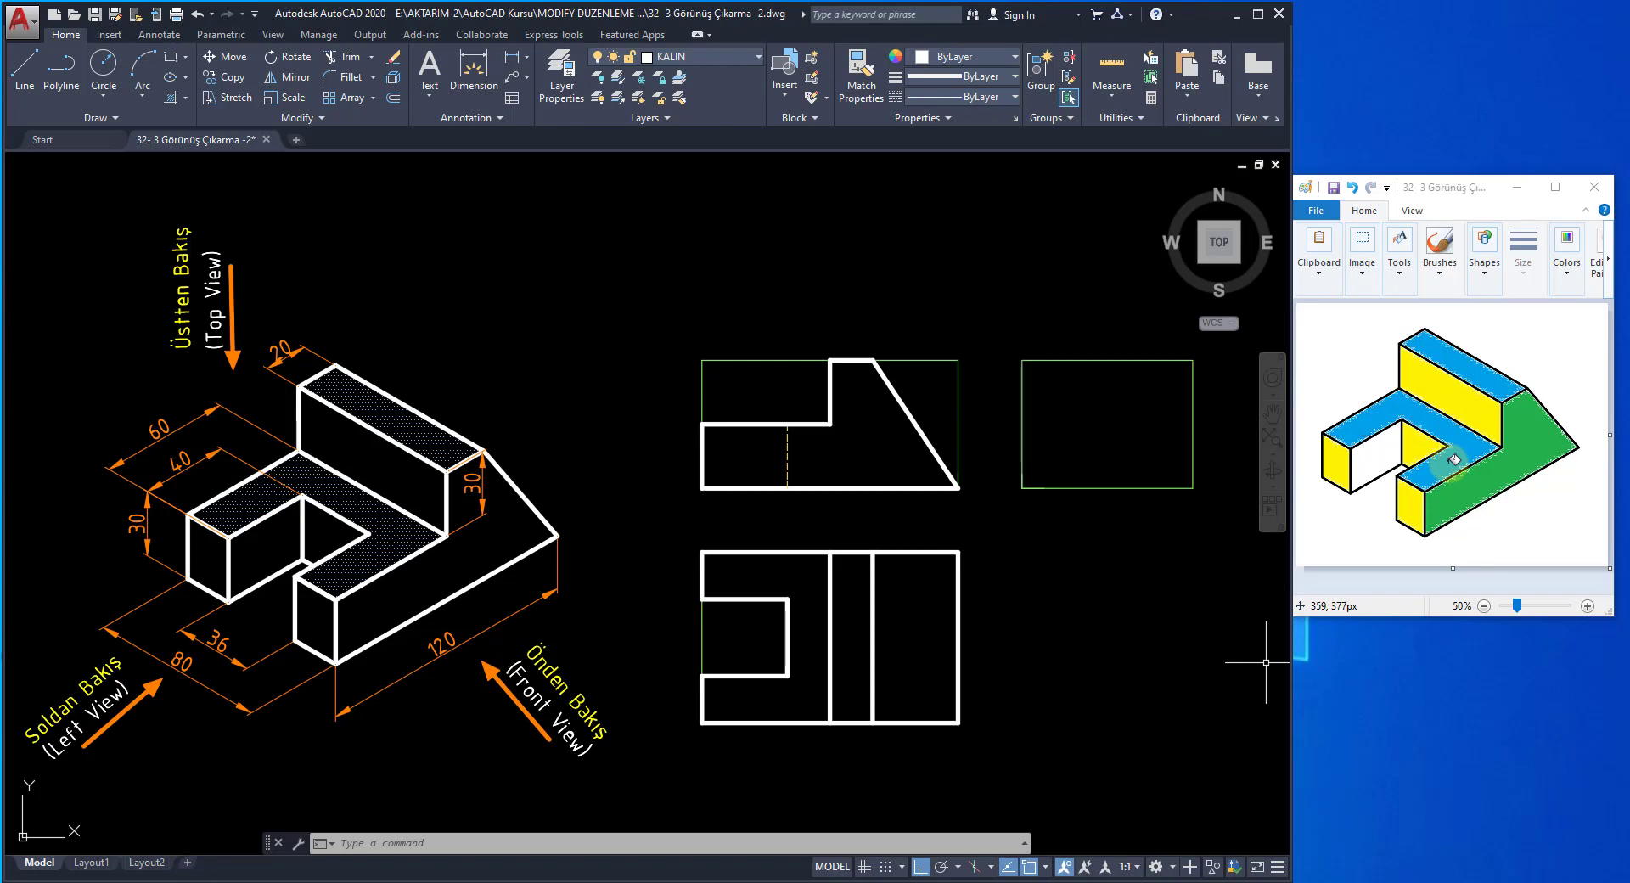
- Trace the 80 by 60 left-view frame as a closed thick outline, with a 30-unit lower right segment
left_click(24, 79)
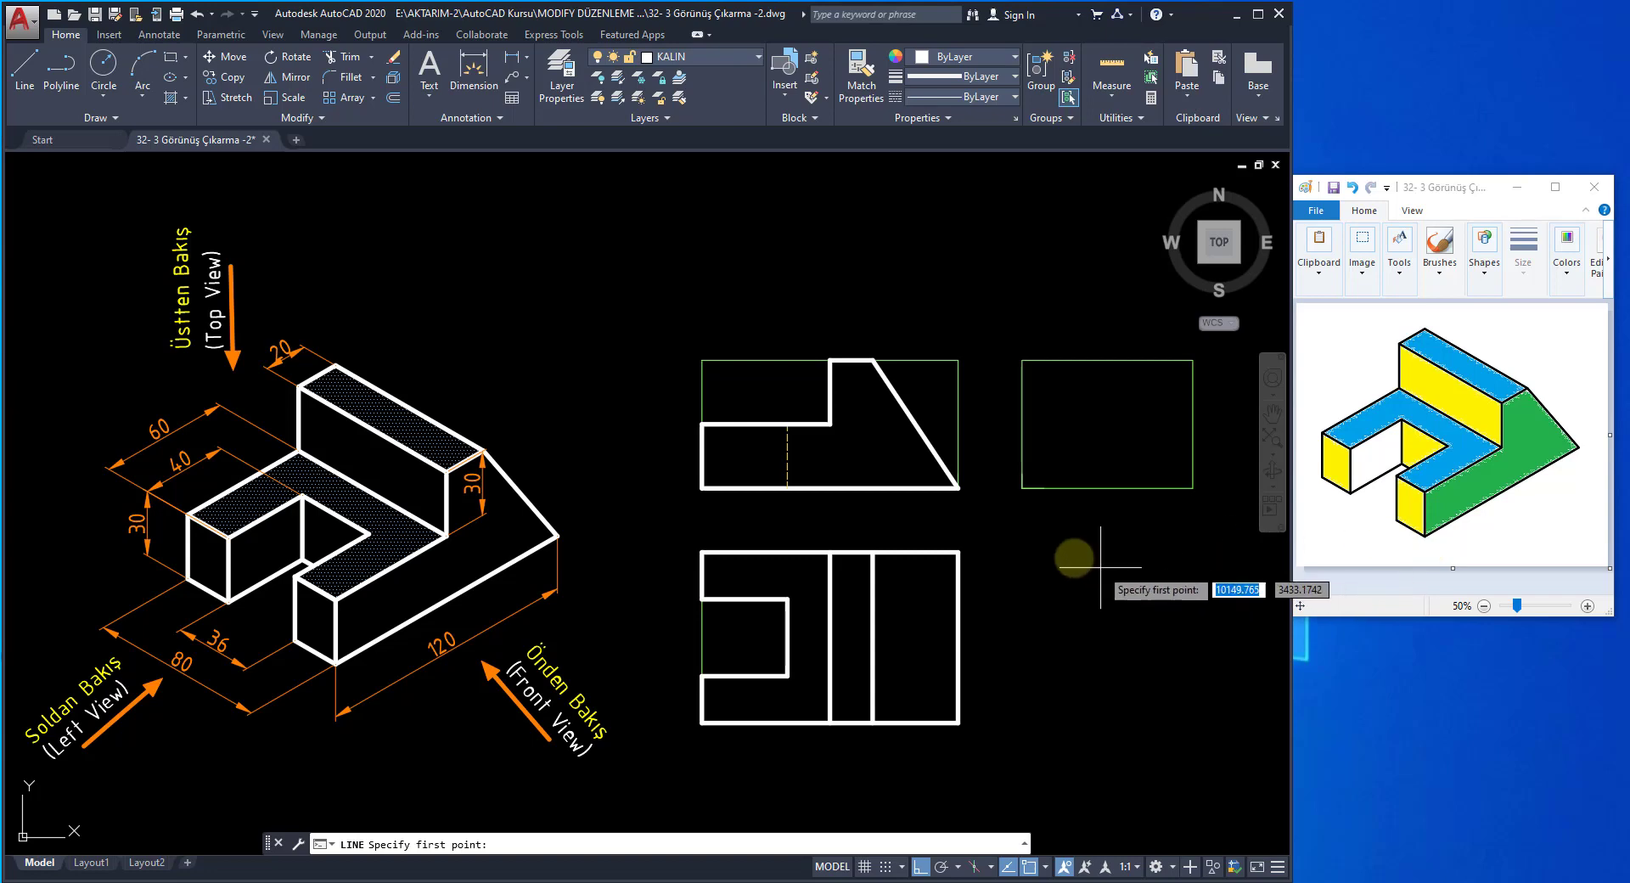
left_click(1022, 488)
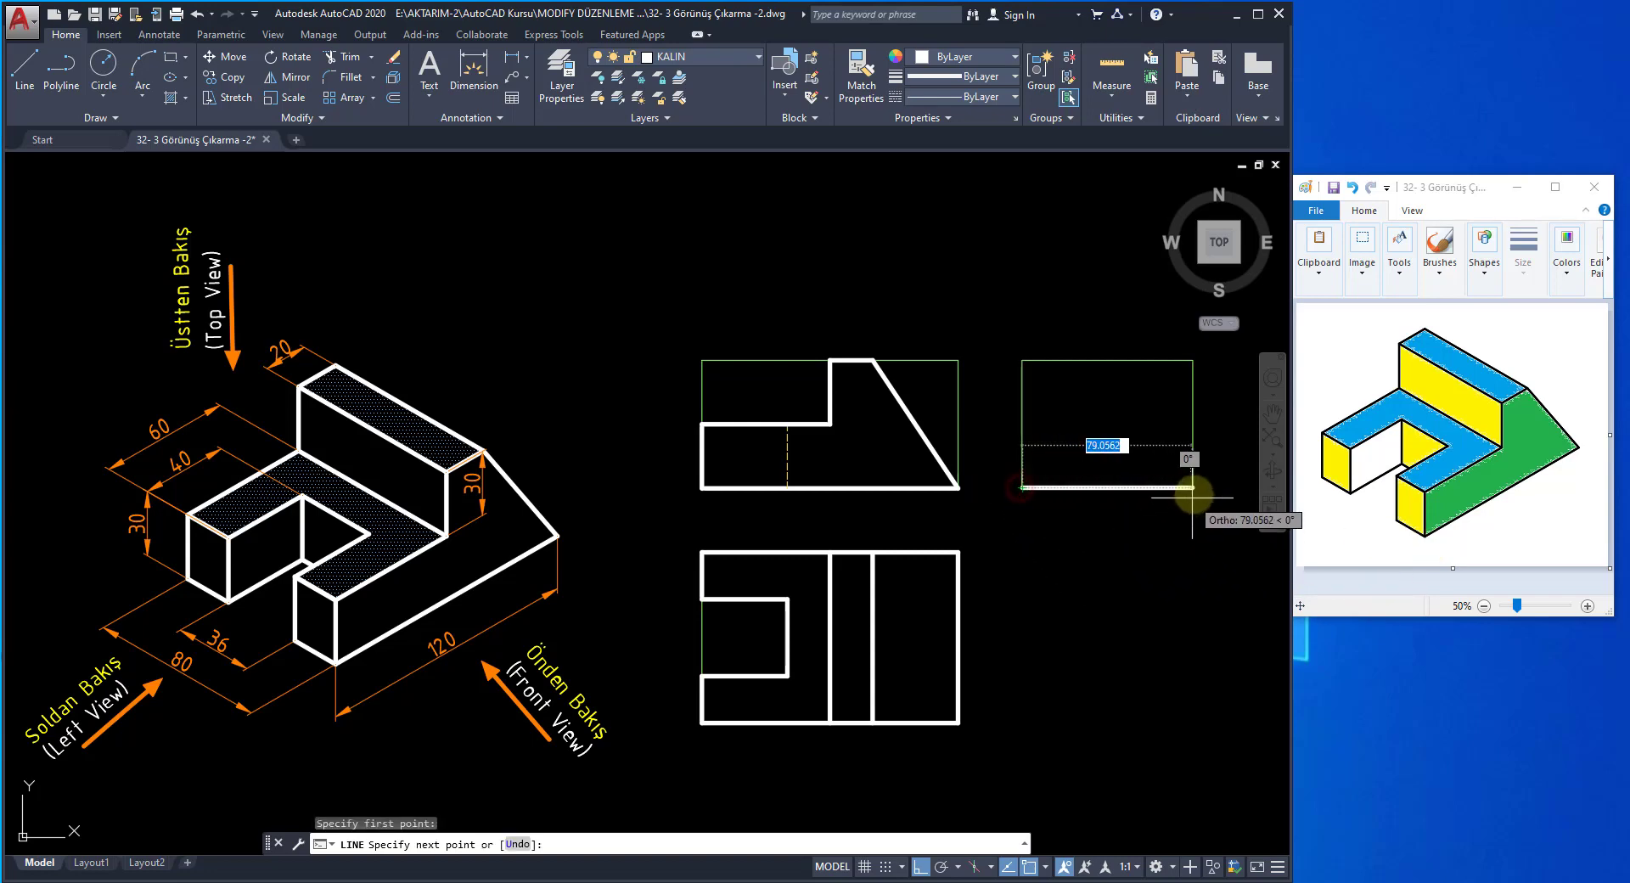
left_click(1193, 487)
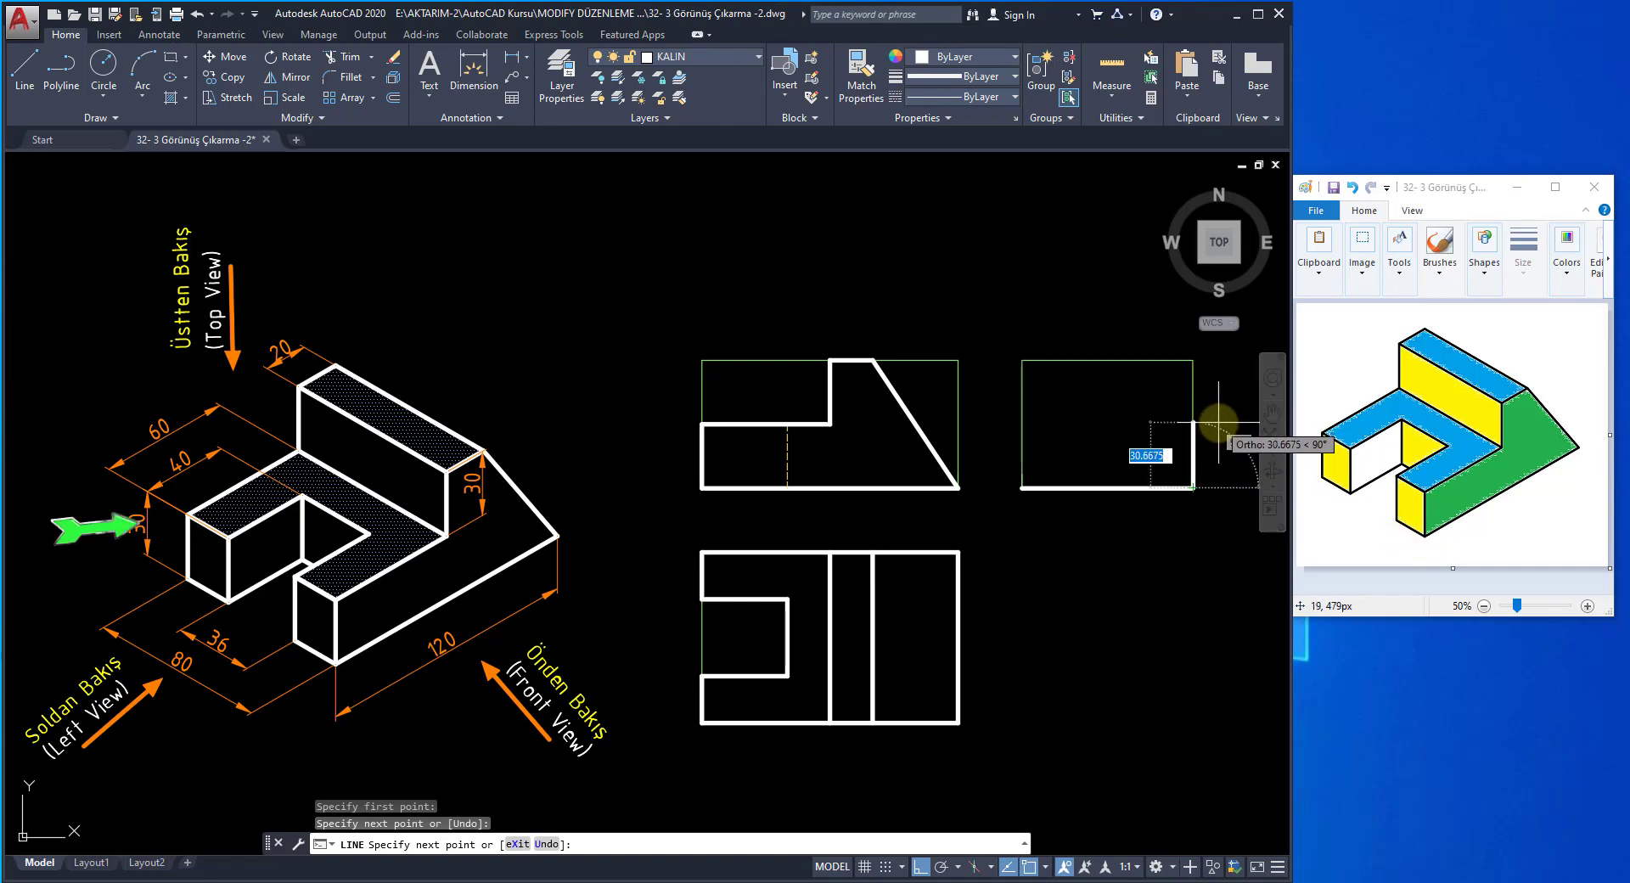
type("30")
key("Return")
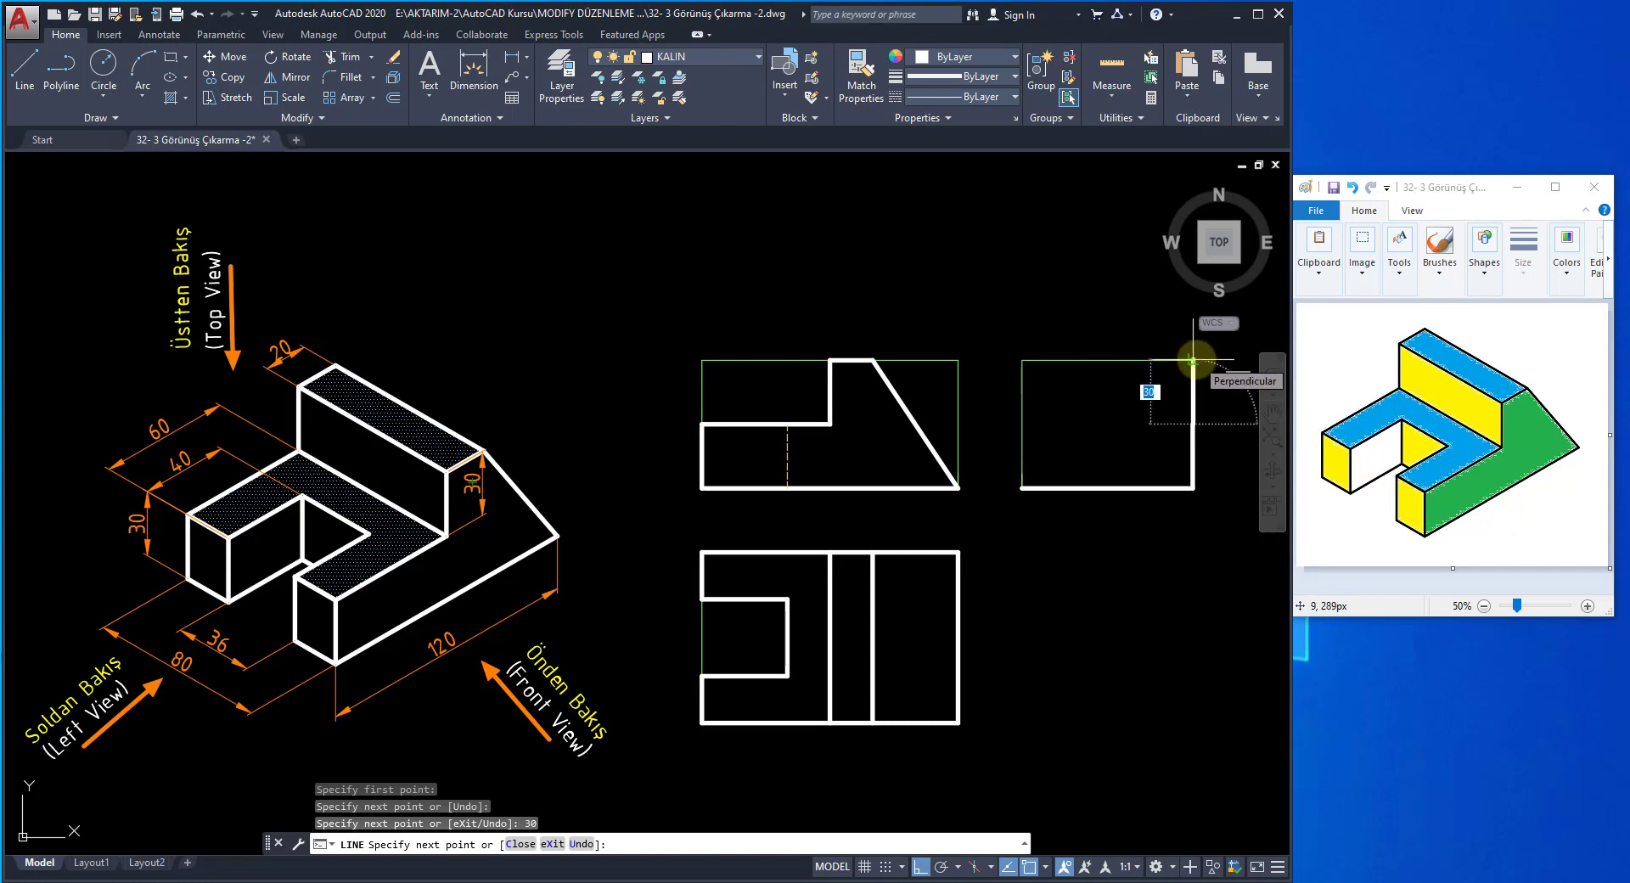
left_click(1193, 360)
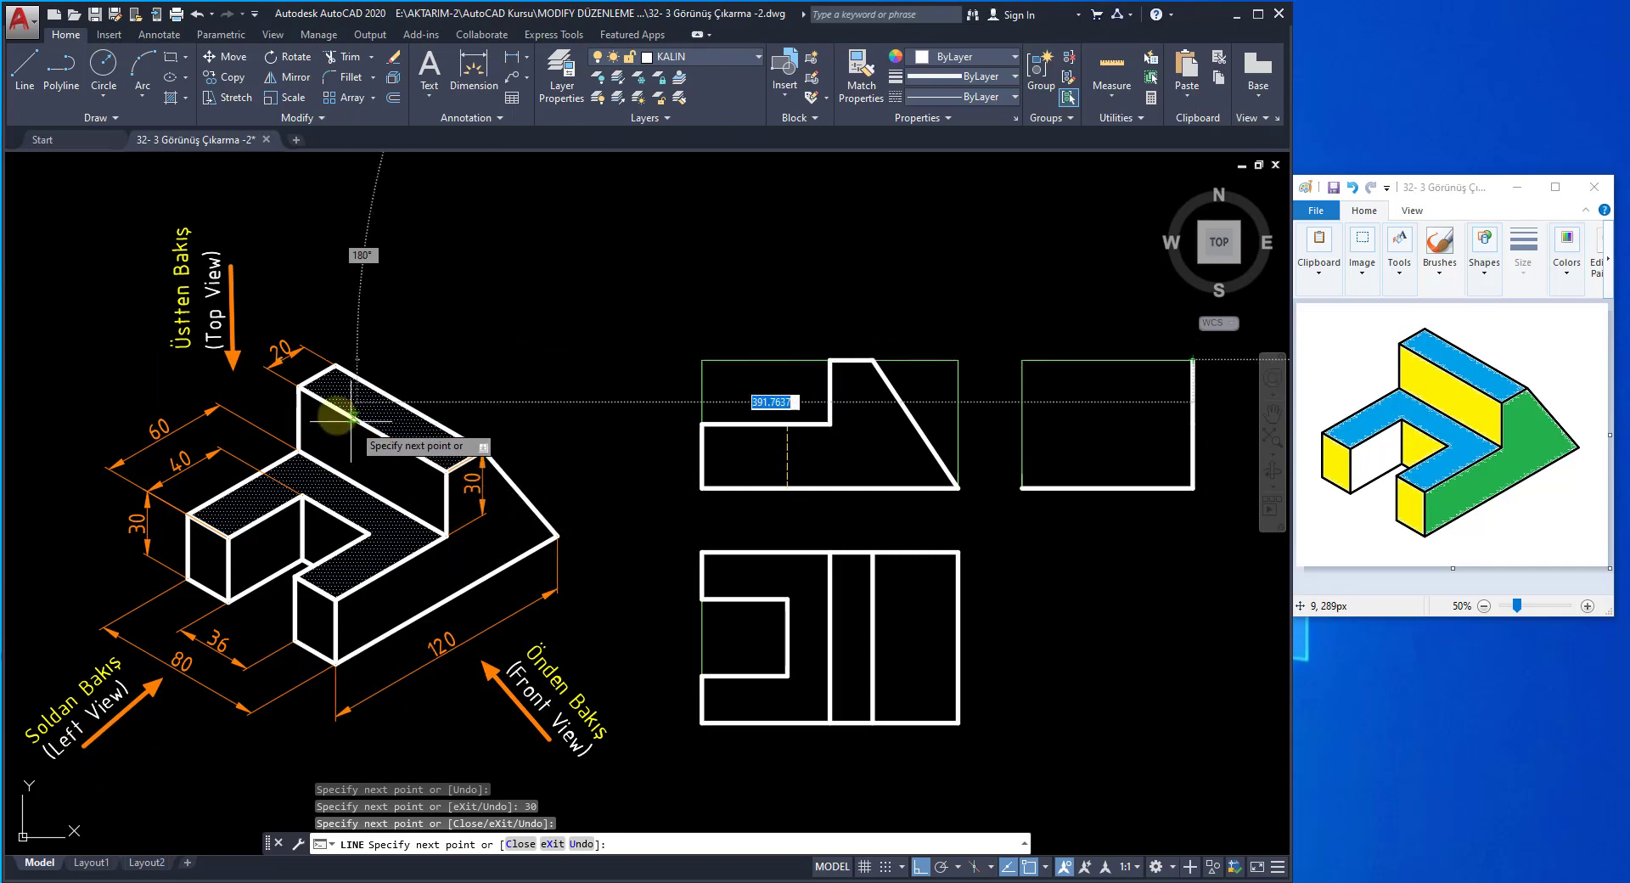
left_click(1021, 360)
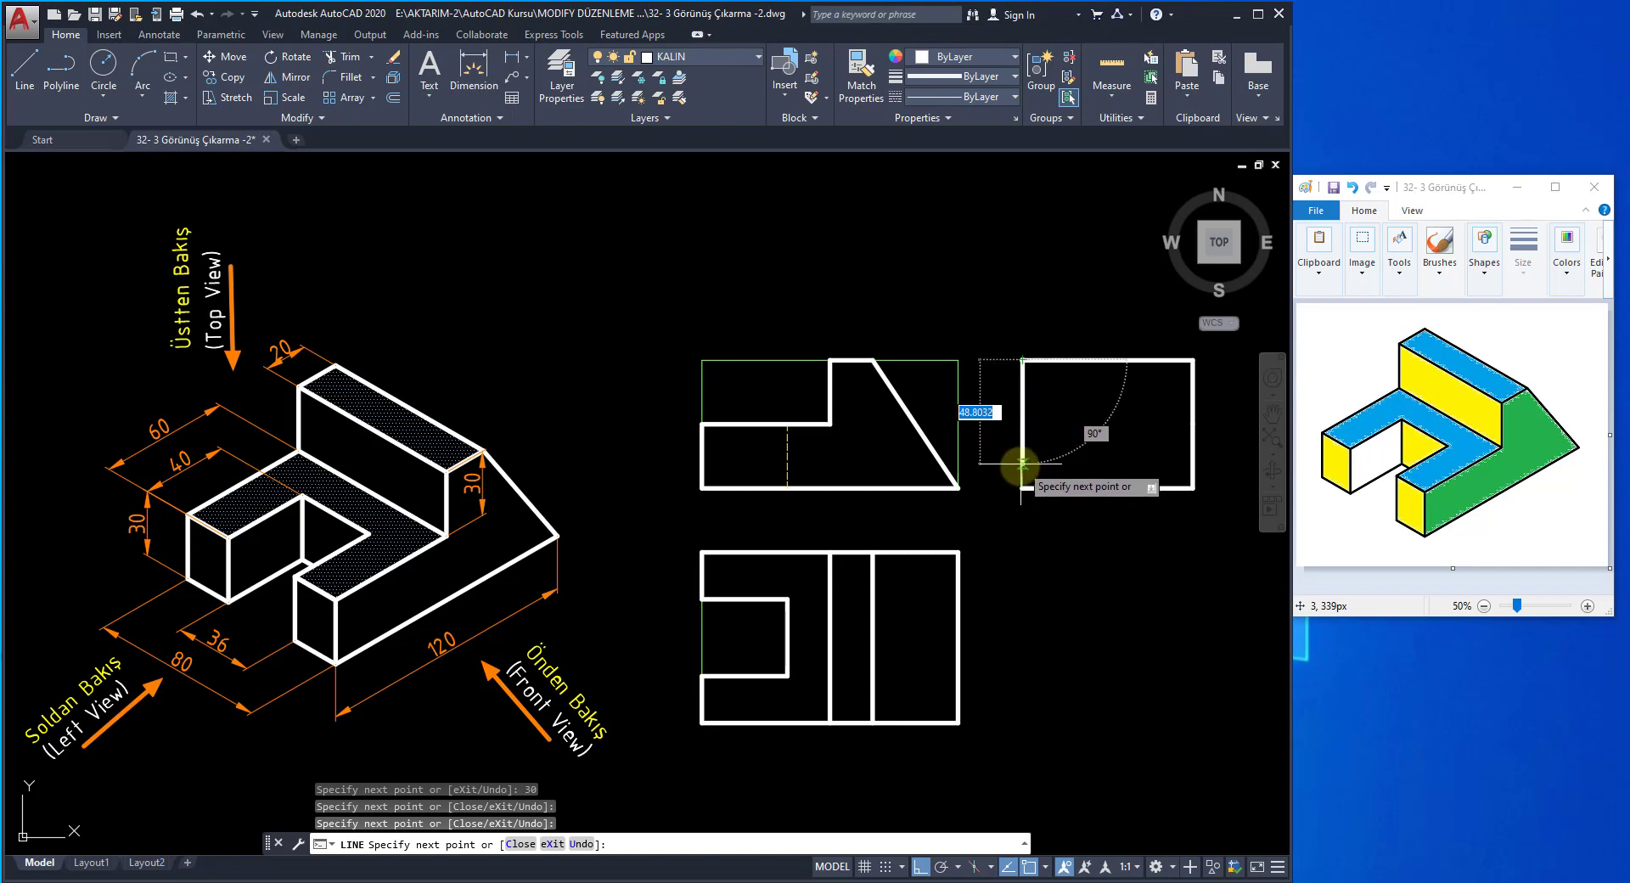
left_click(1022, 489)
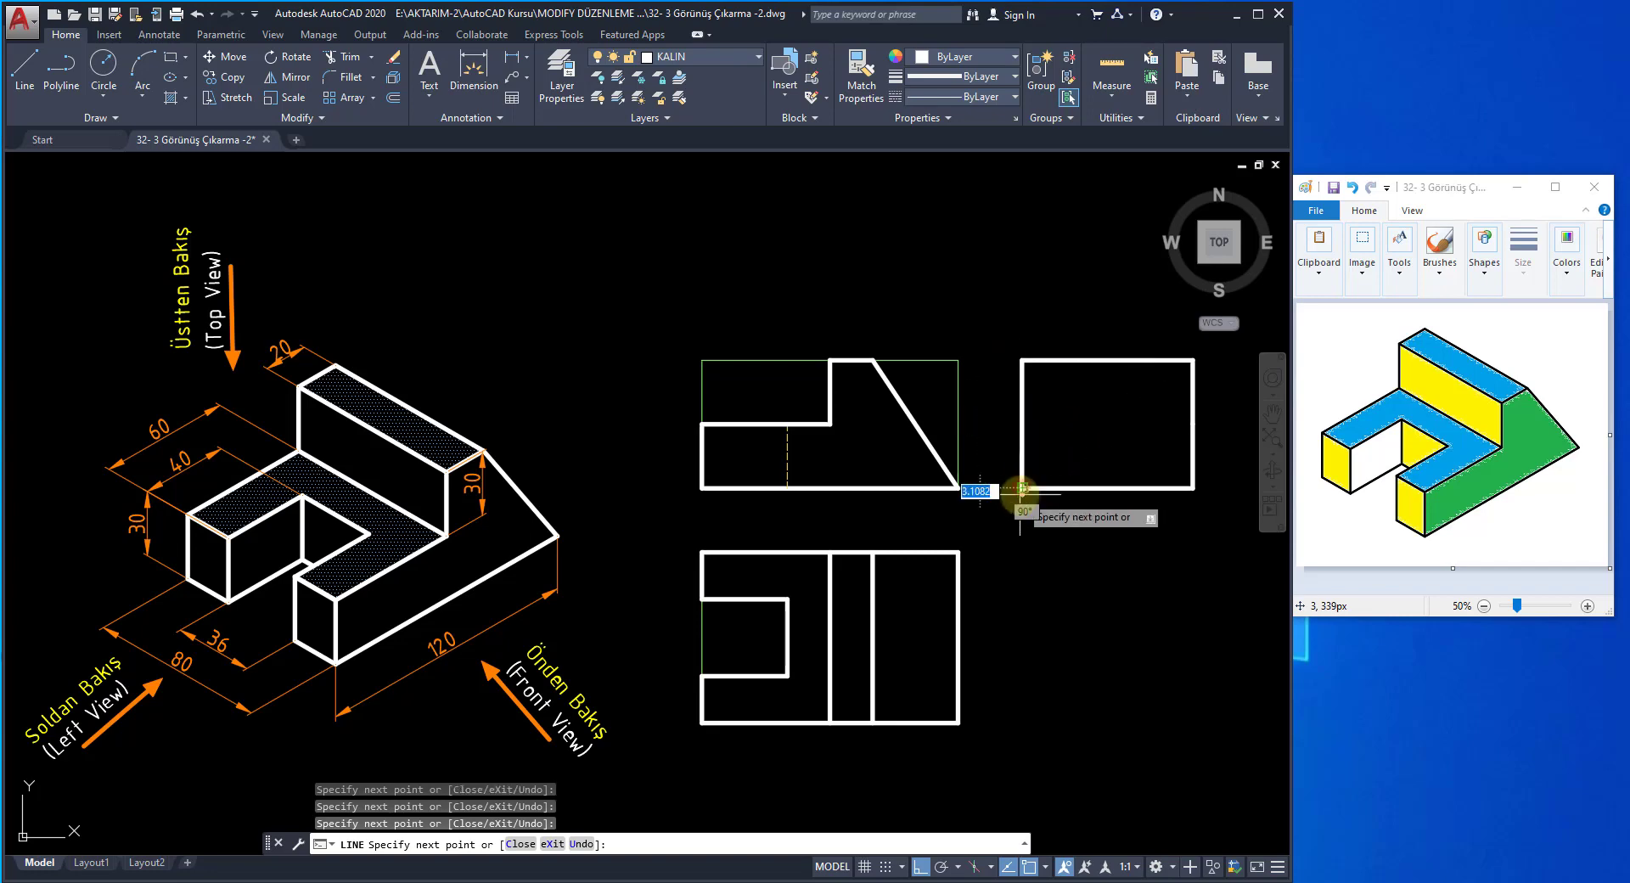
key("Return")
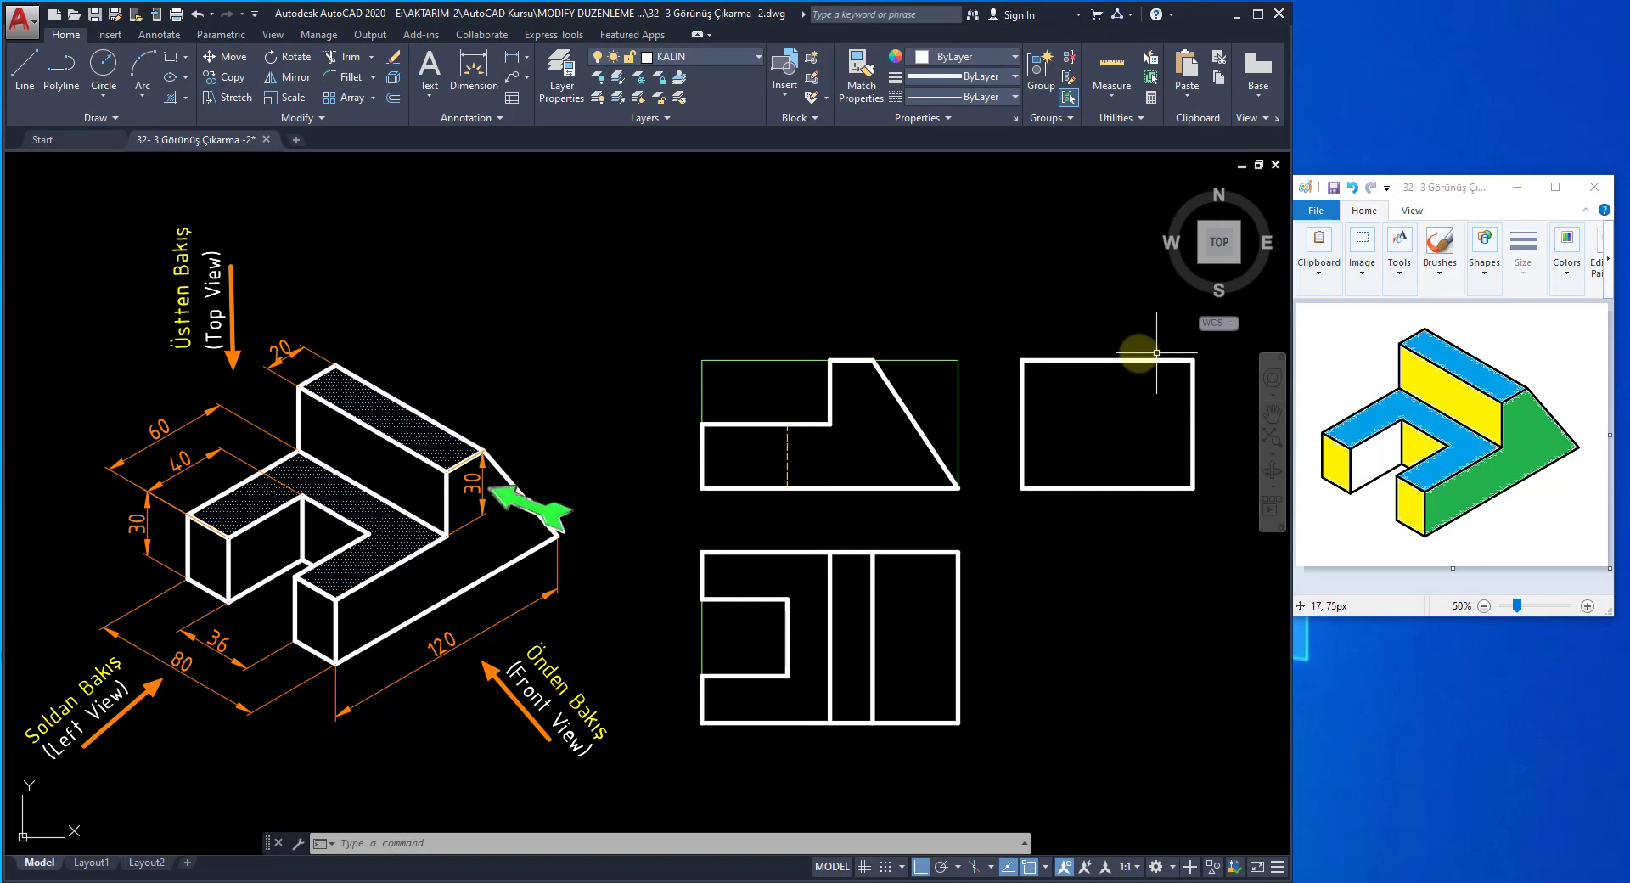
- Offset the left view's top edge 30 units downward
left_click(391, 100)
type("30")
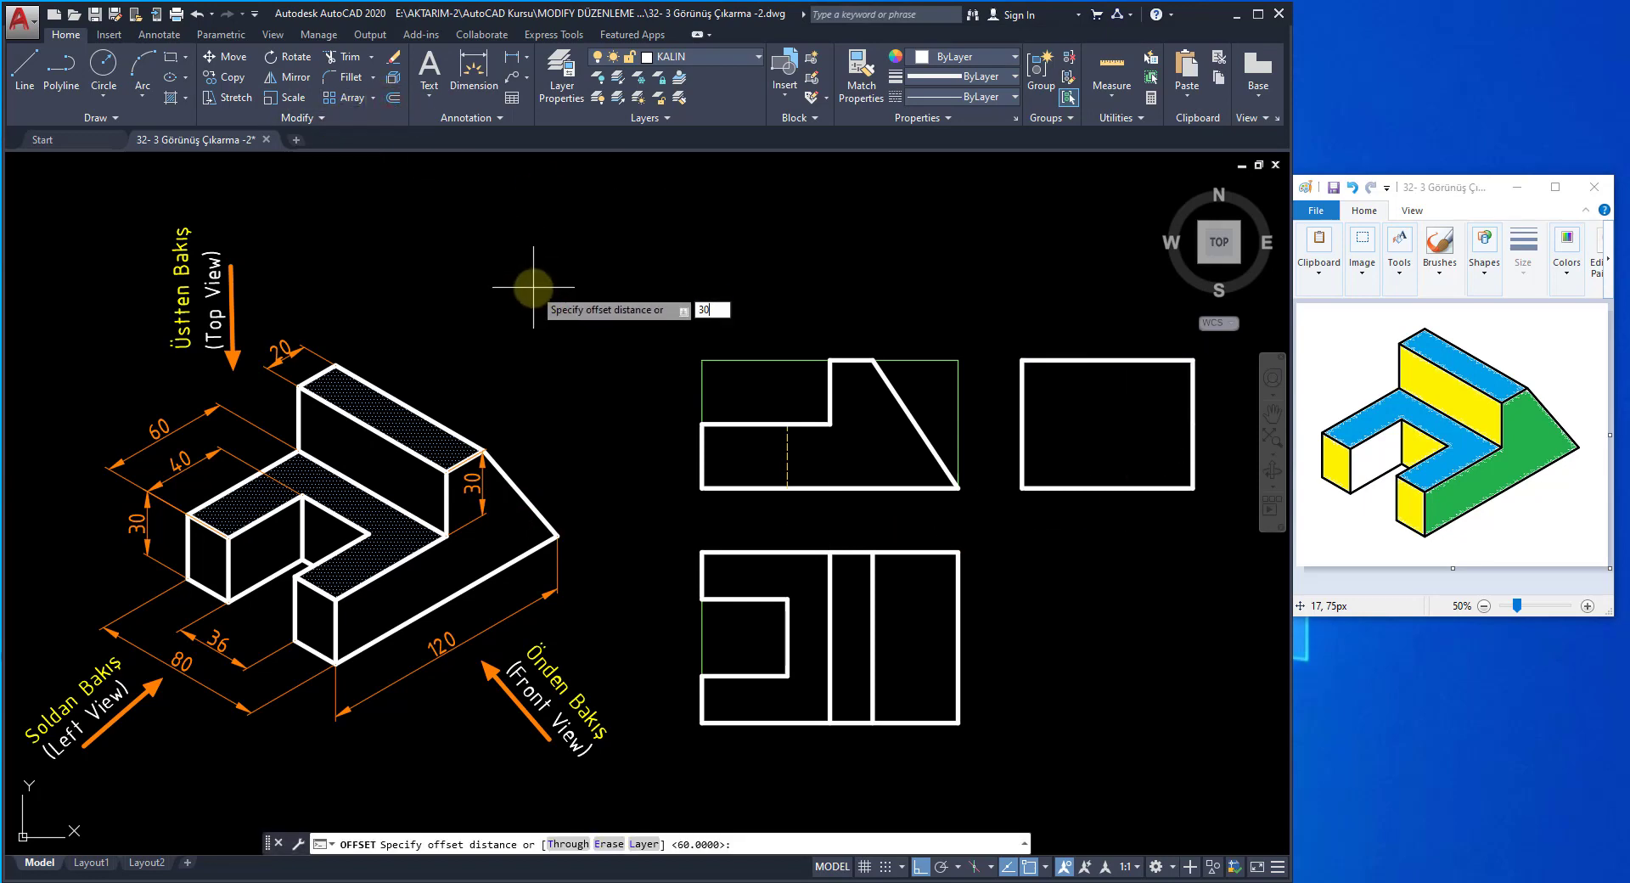
key("Return")
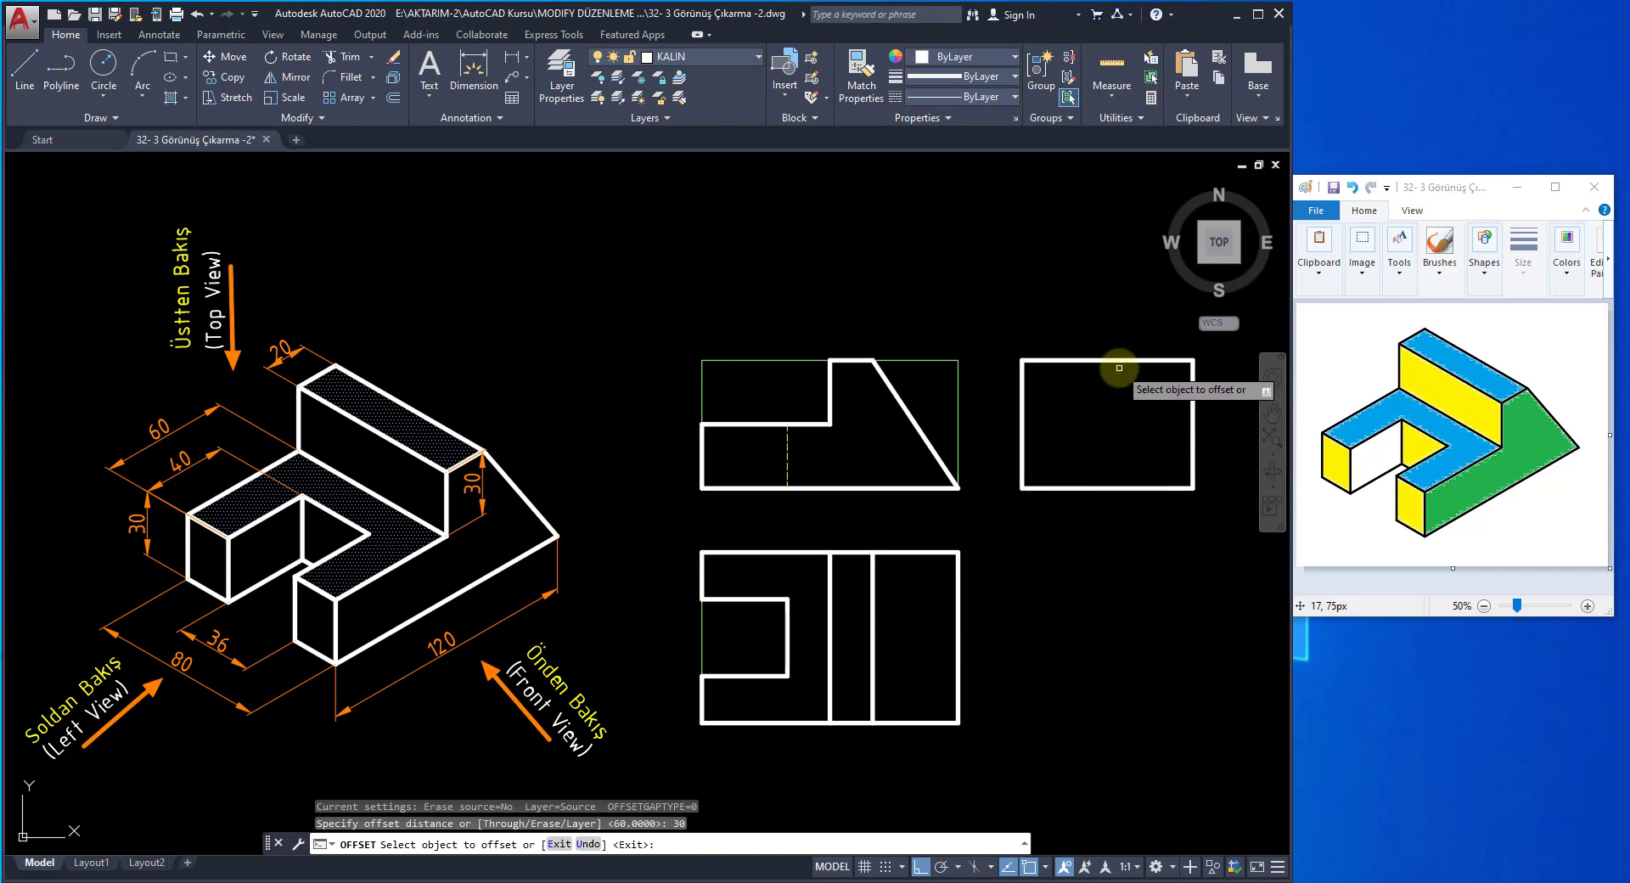
left_click(1121, 359)
left_click(1127, 414)
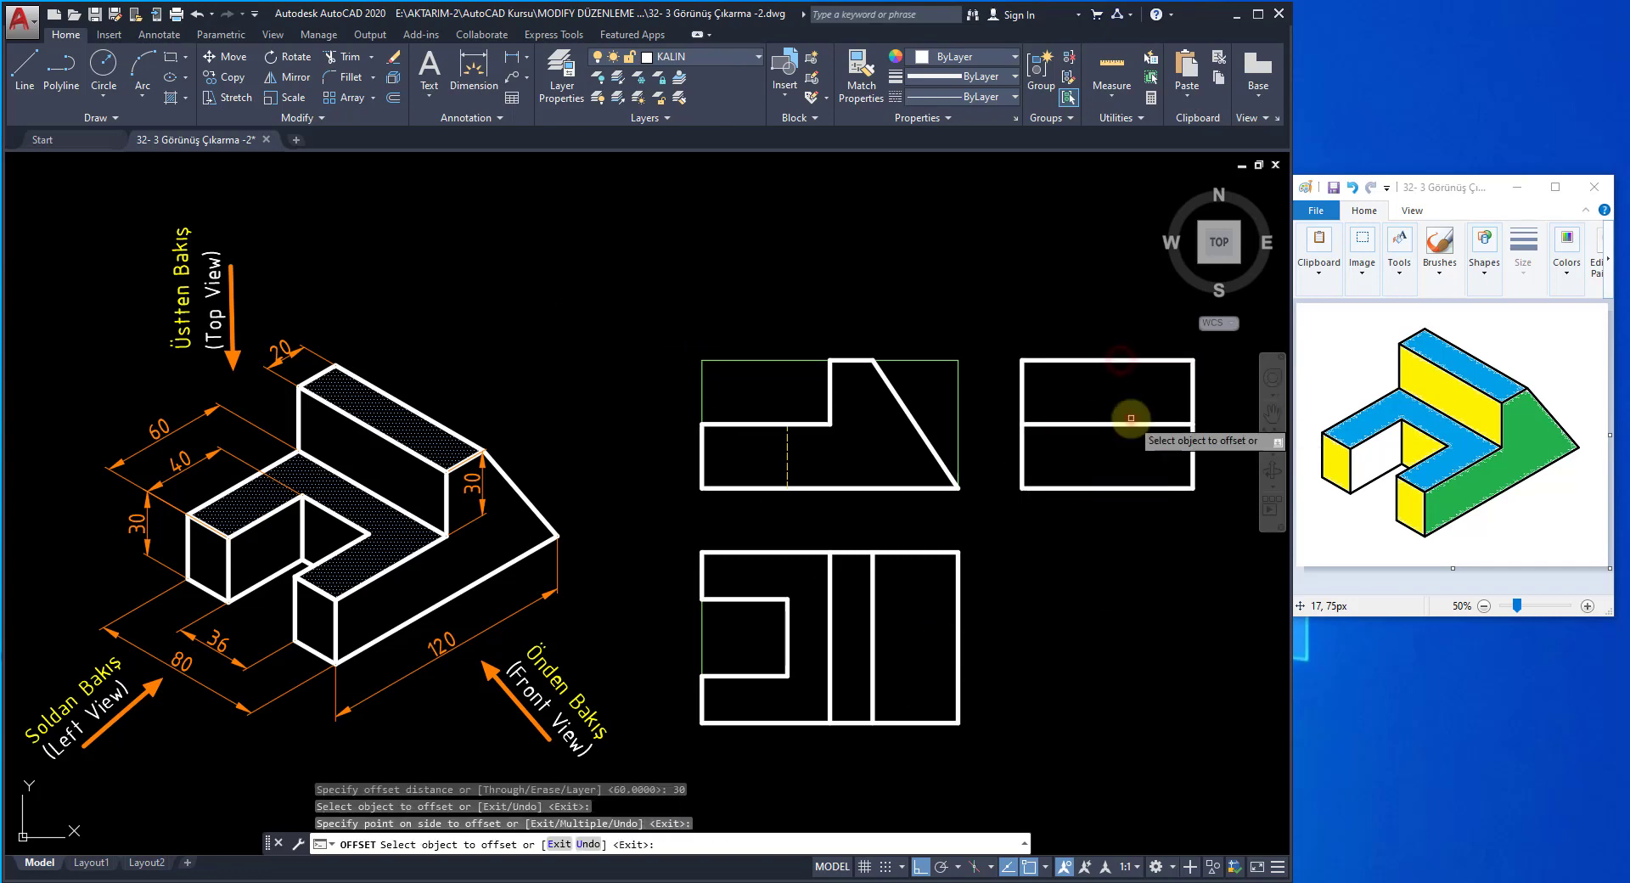
right_click(1023, 299)
left_click(1025, 301)
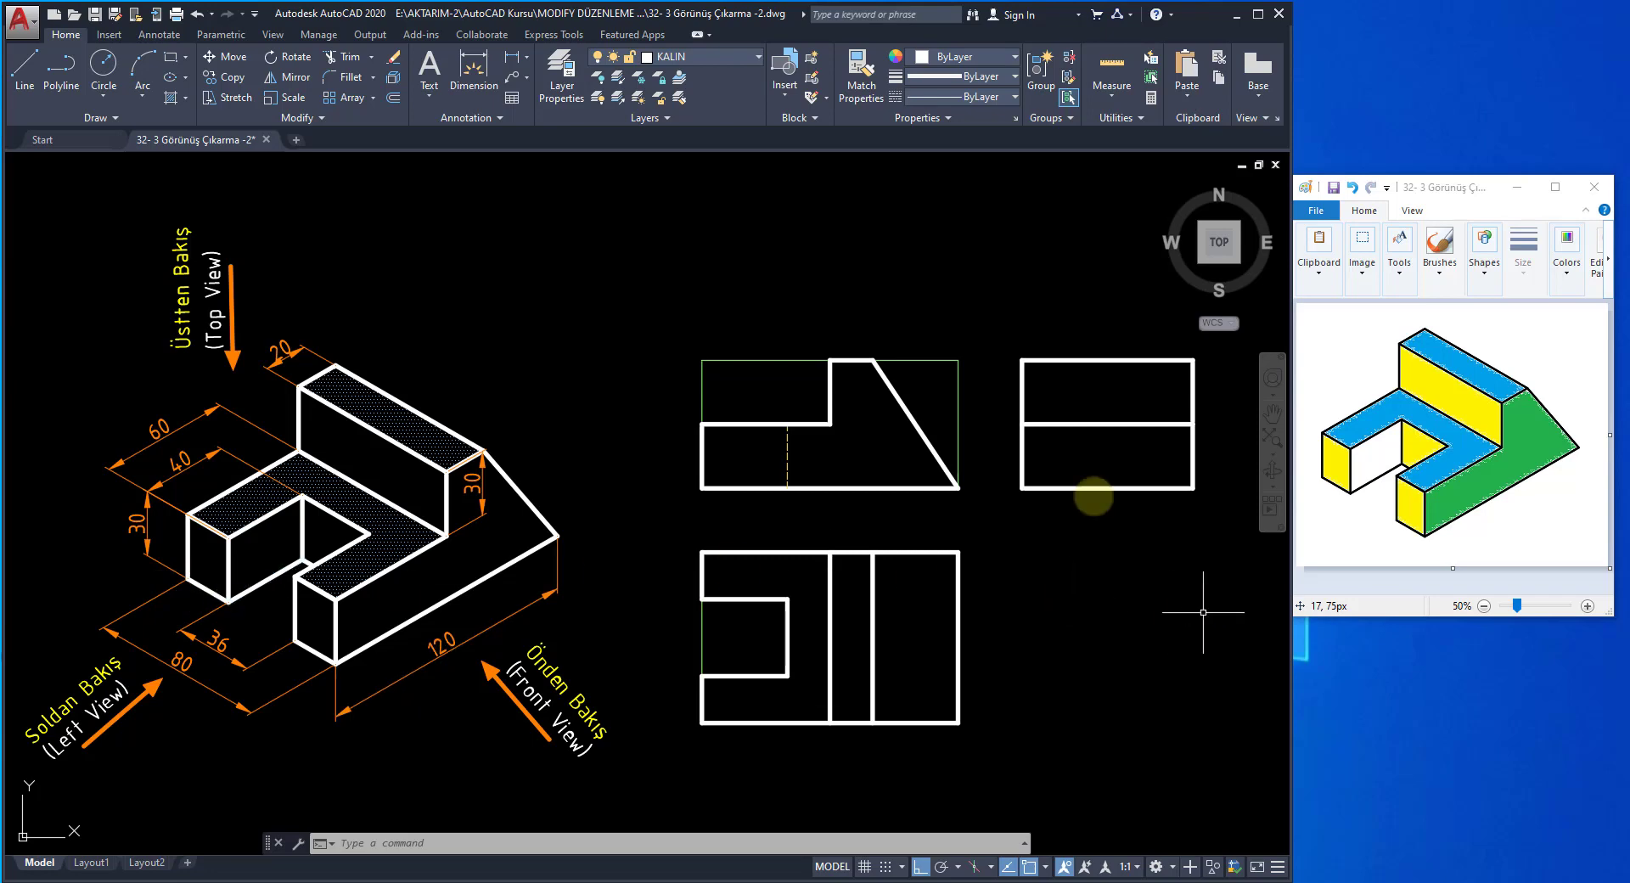
- Offset the left edge and the lower right edge each 22 units inward
left_click(395, 101)
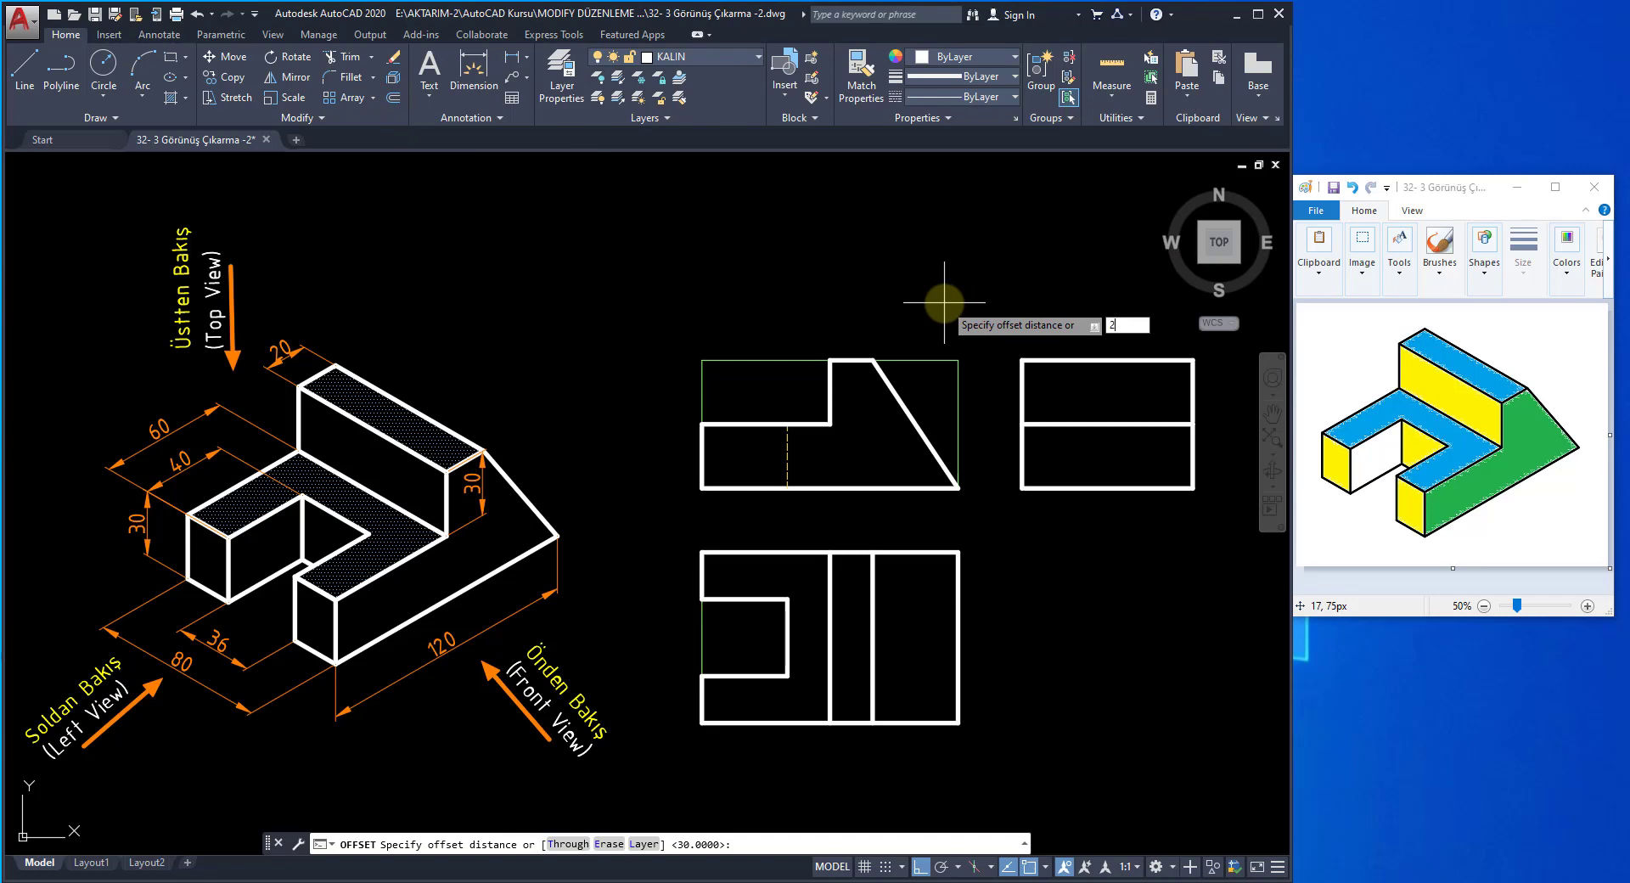
type("2")
key("Return")
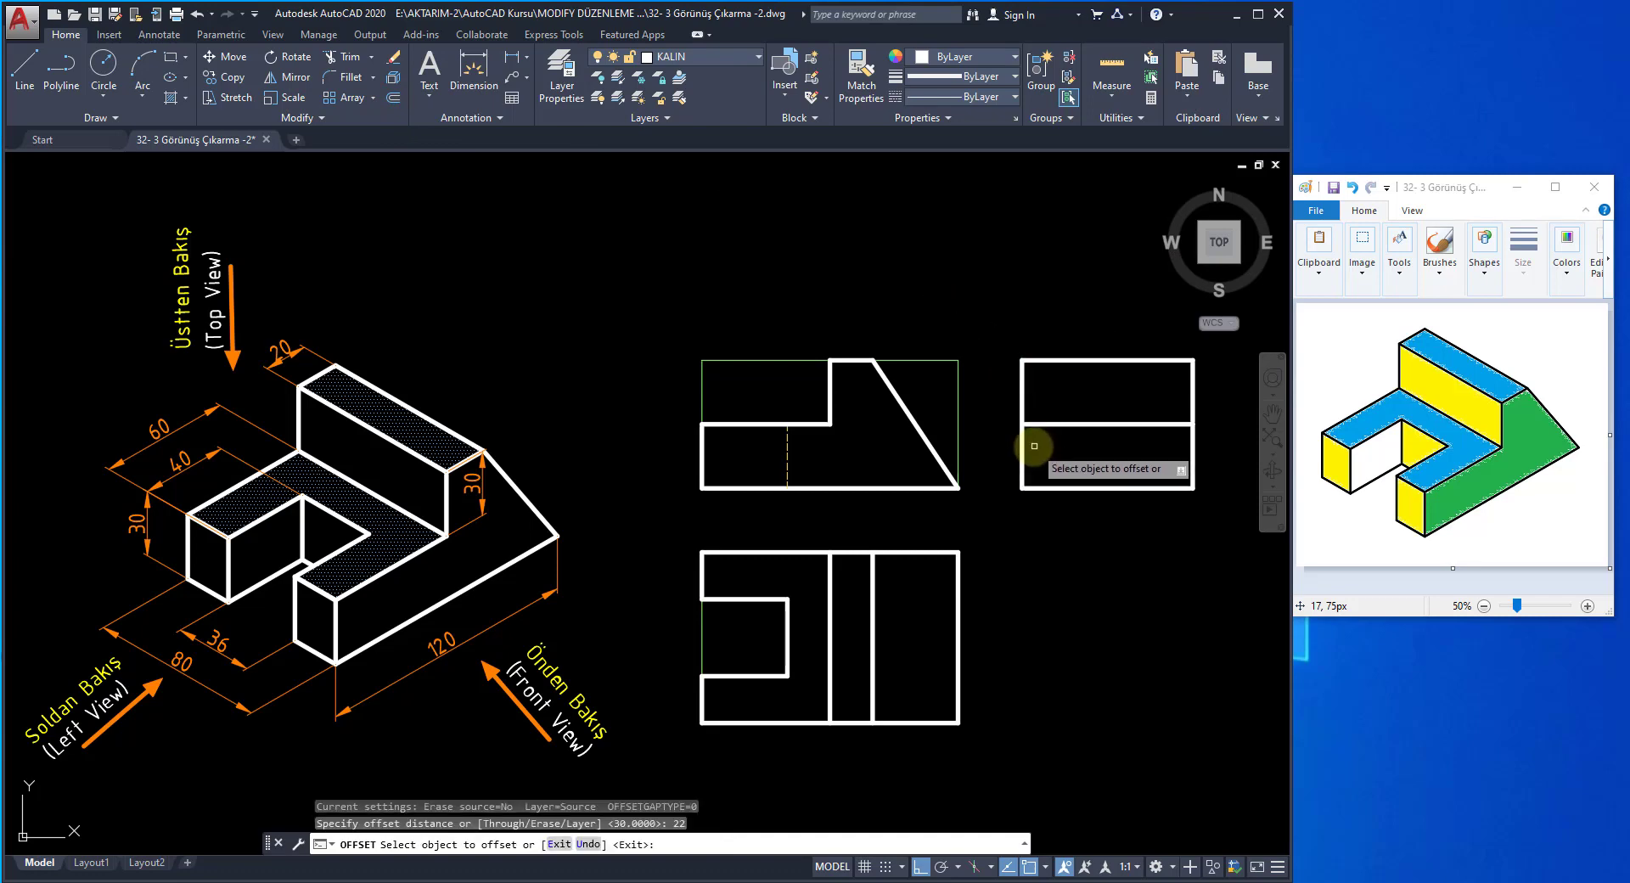
left_click(1022, 458)
left_click(1077, 460)
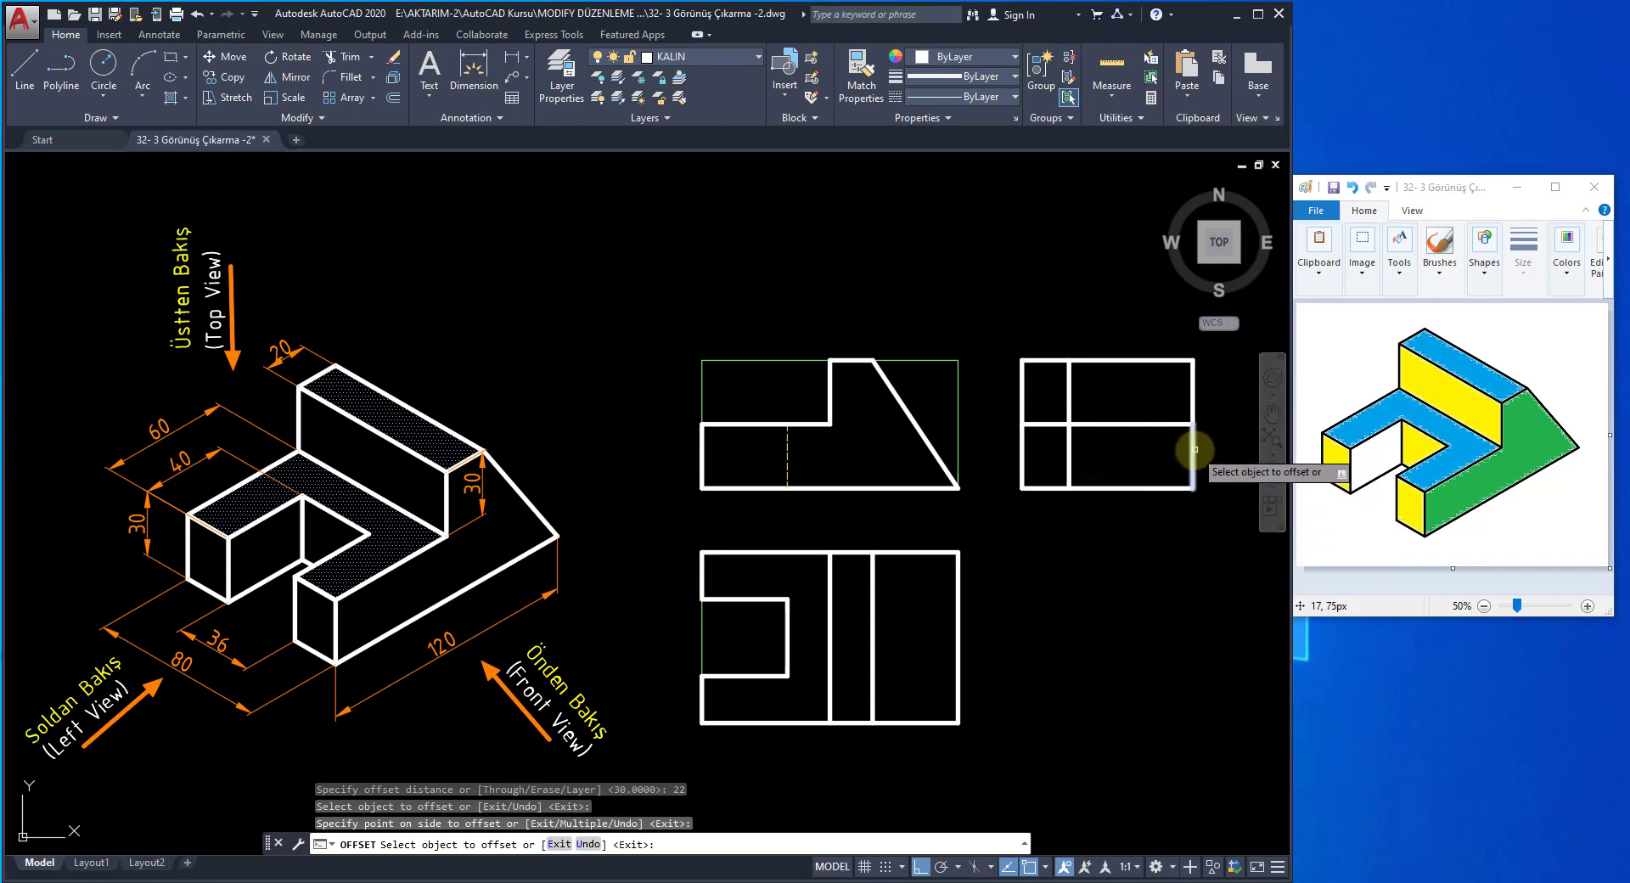
left_click(1195, 449)
left_click(1156, 459)
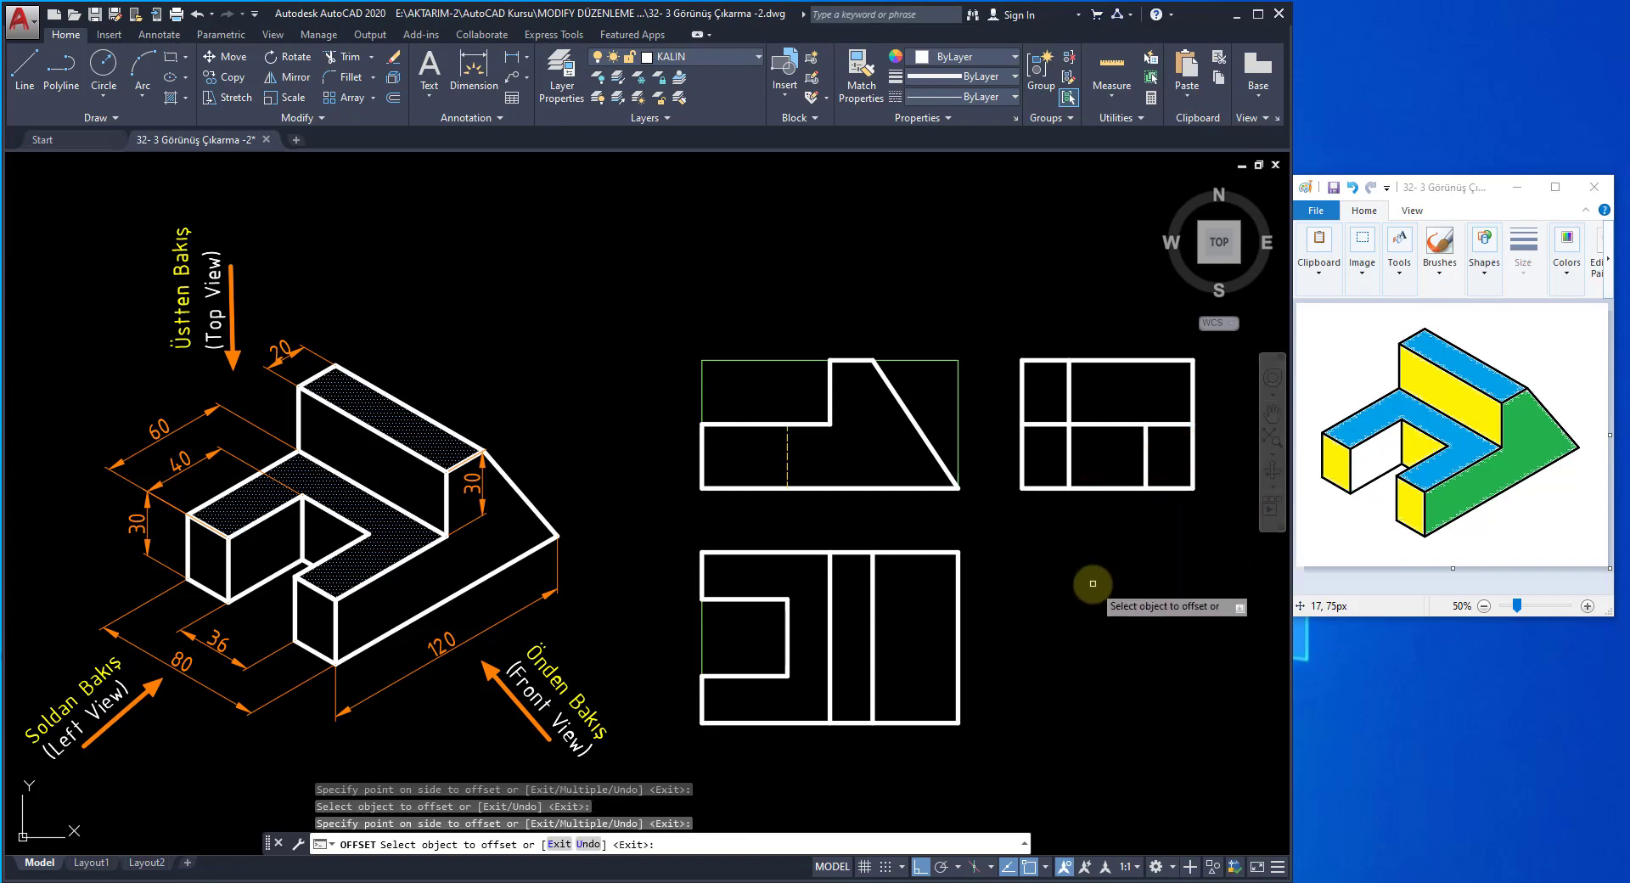
right_click(1093, 584)
left_click(1110, 594)
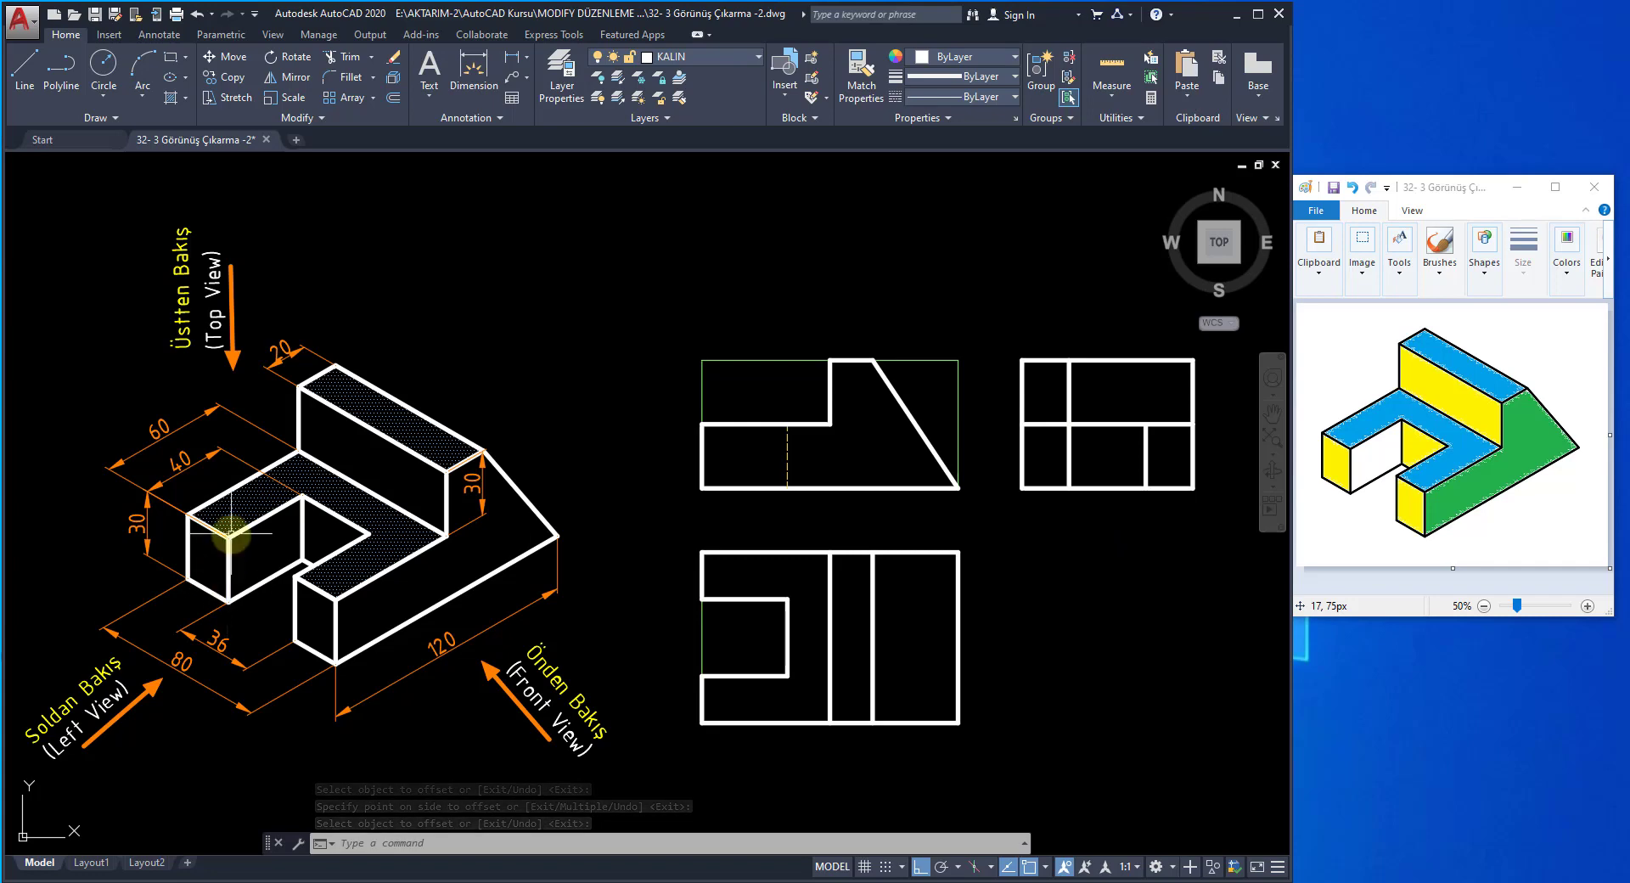
- Drag the left inner vertical line's top endpoint down to the horizontal line in the left view
left_click(1070, 385)
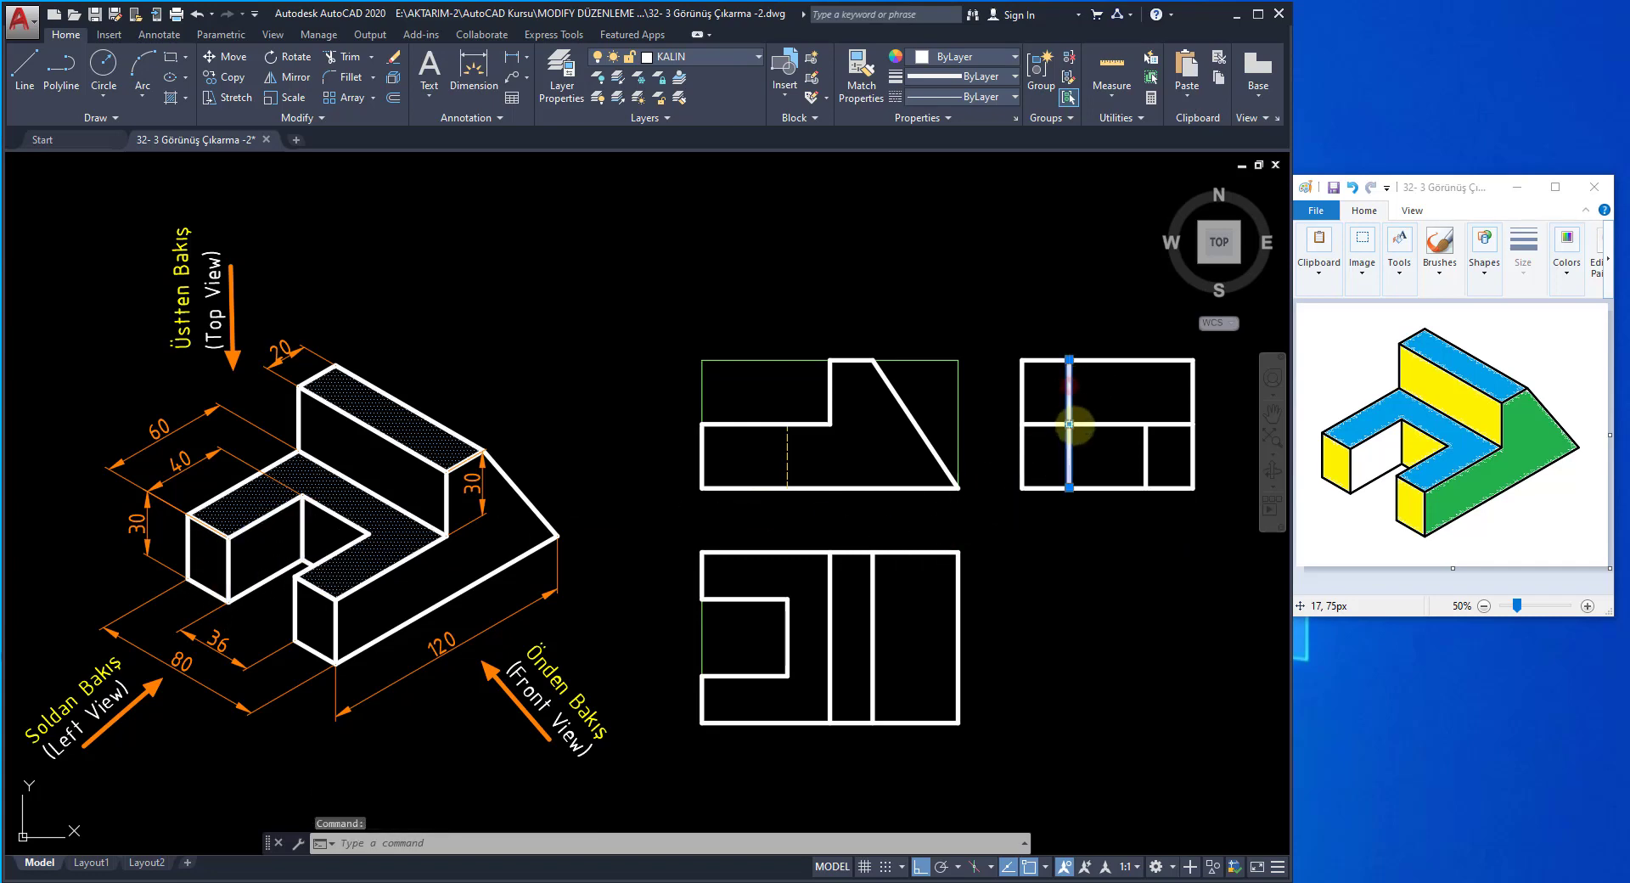
left_click(1070, 359)
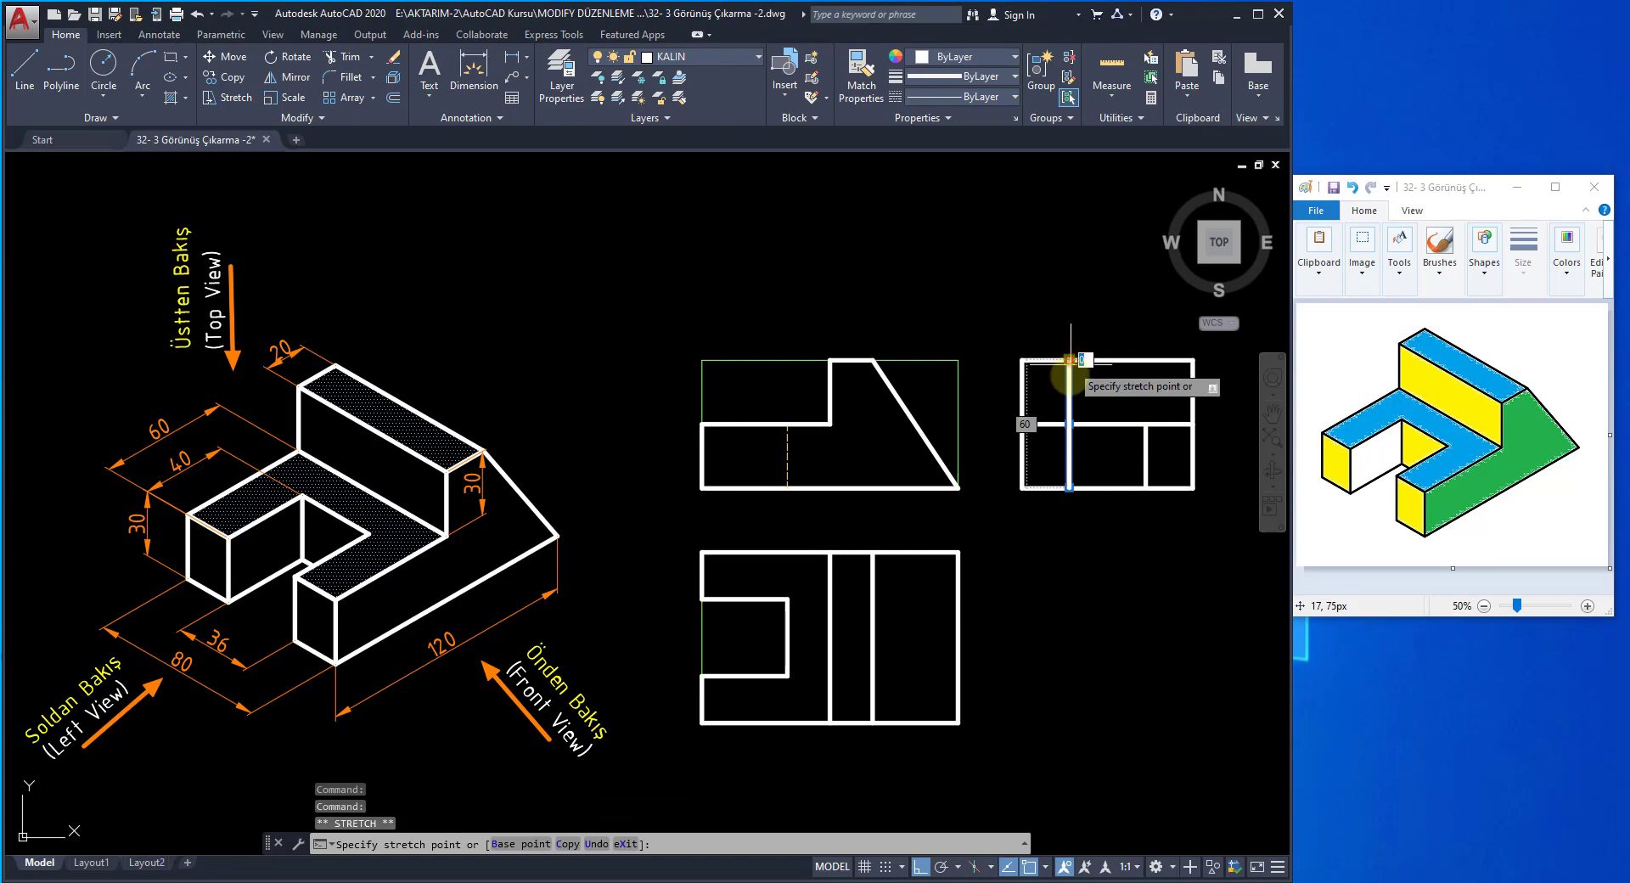
left_click(1069, 422)
key("Escape")
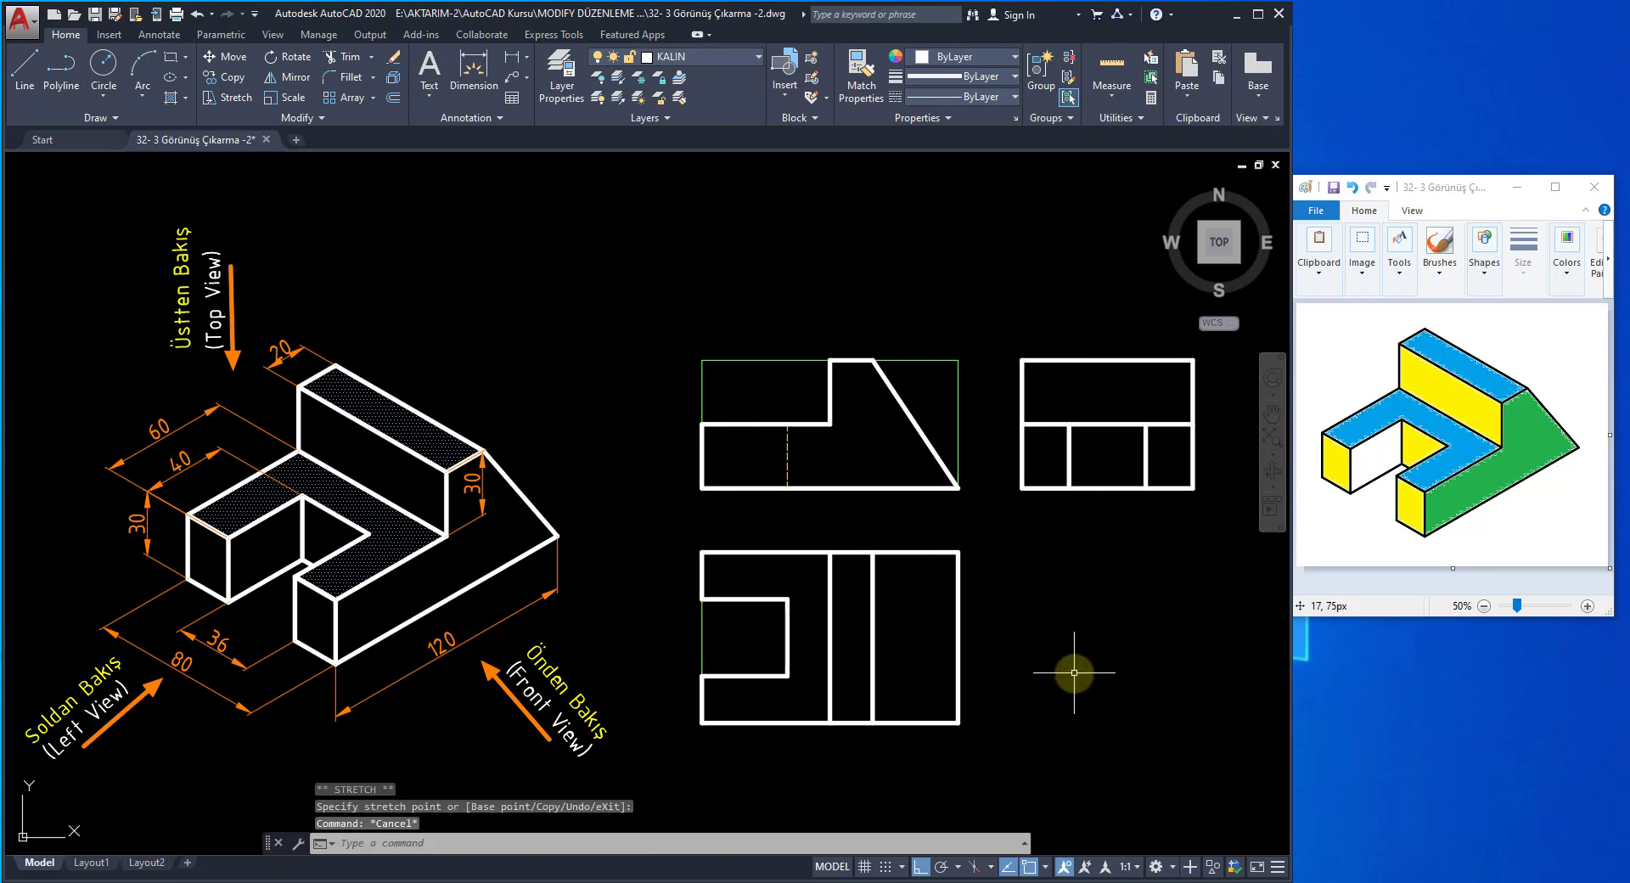